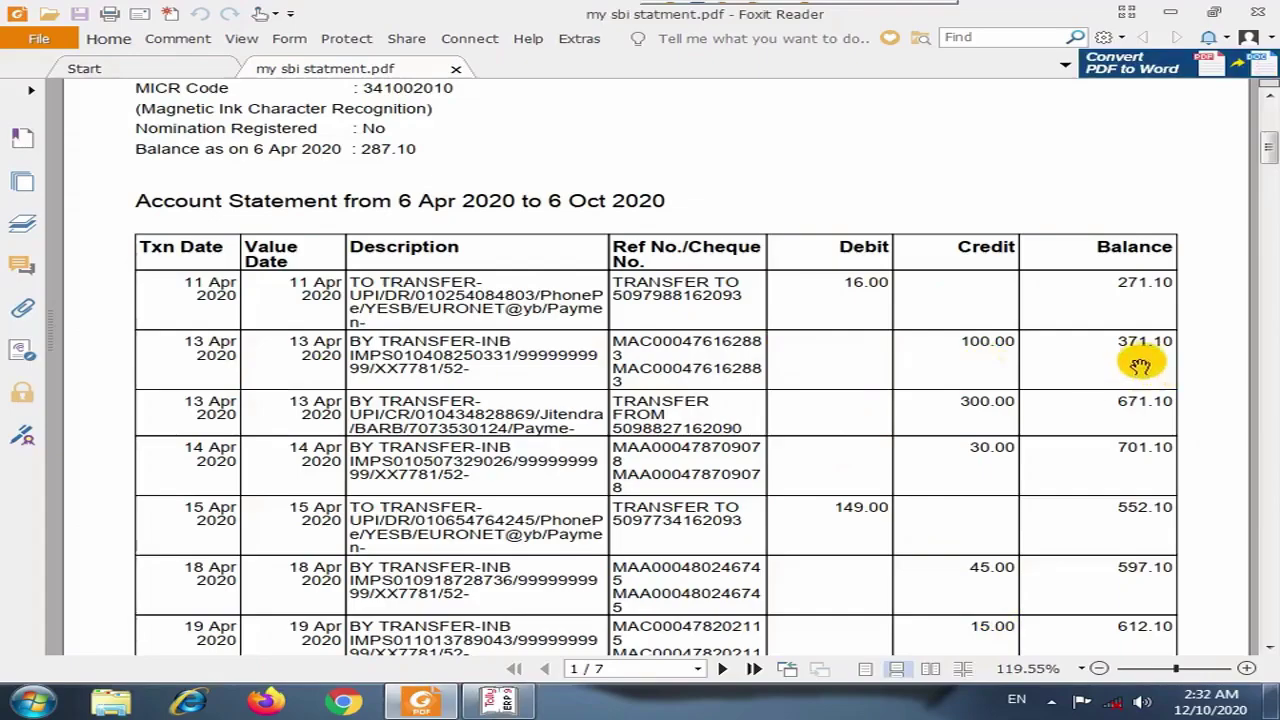
# Compare the bank ledger's closing balance in Tally.ERP 9 with the running balance after the 100.00 credit on the statement in Foxit Reader.
pyautogui.hotkey('alt', 'Tab')
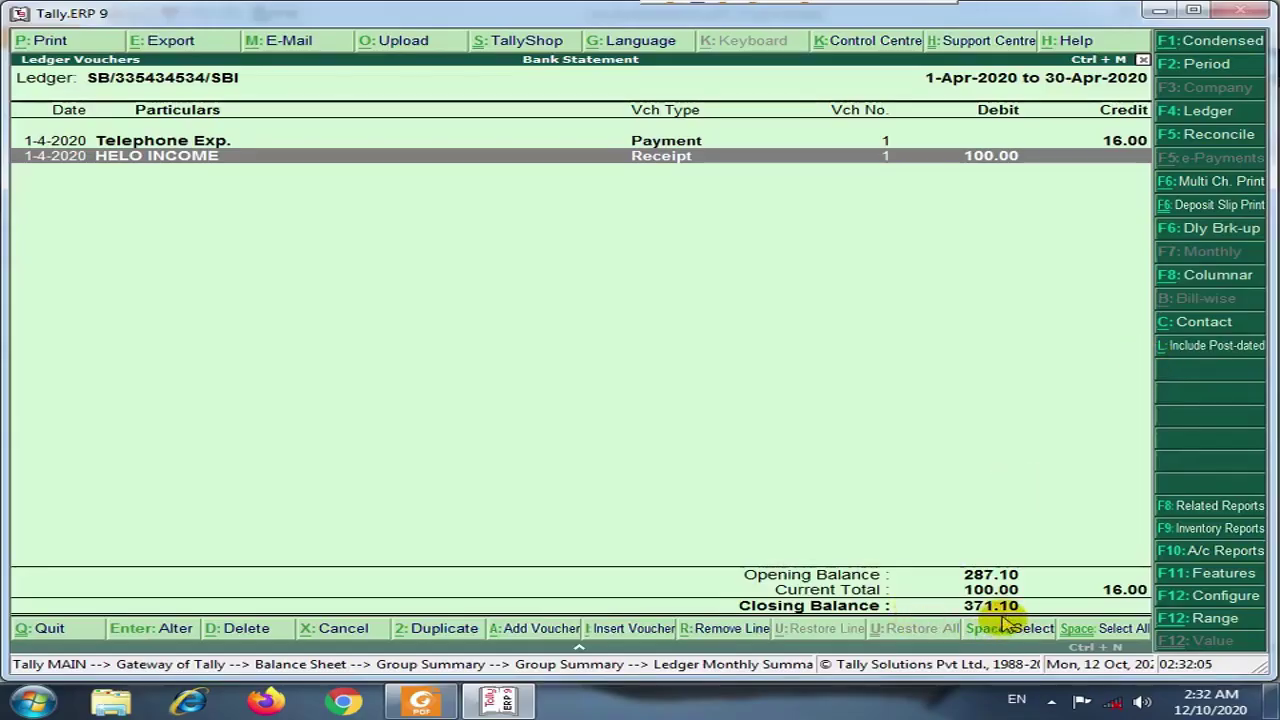
pyautogui.hotkey('alt', 'Tab')
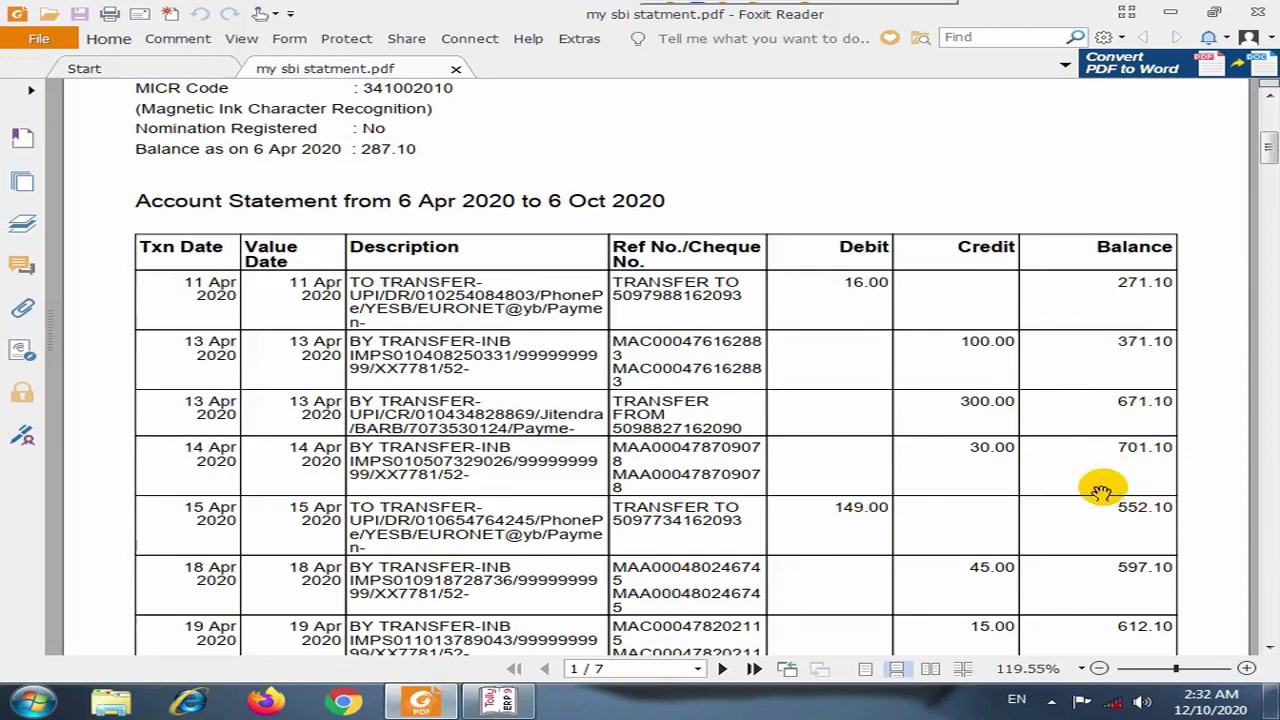
pyautogui.hotkey('alt', 'Tab')
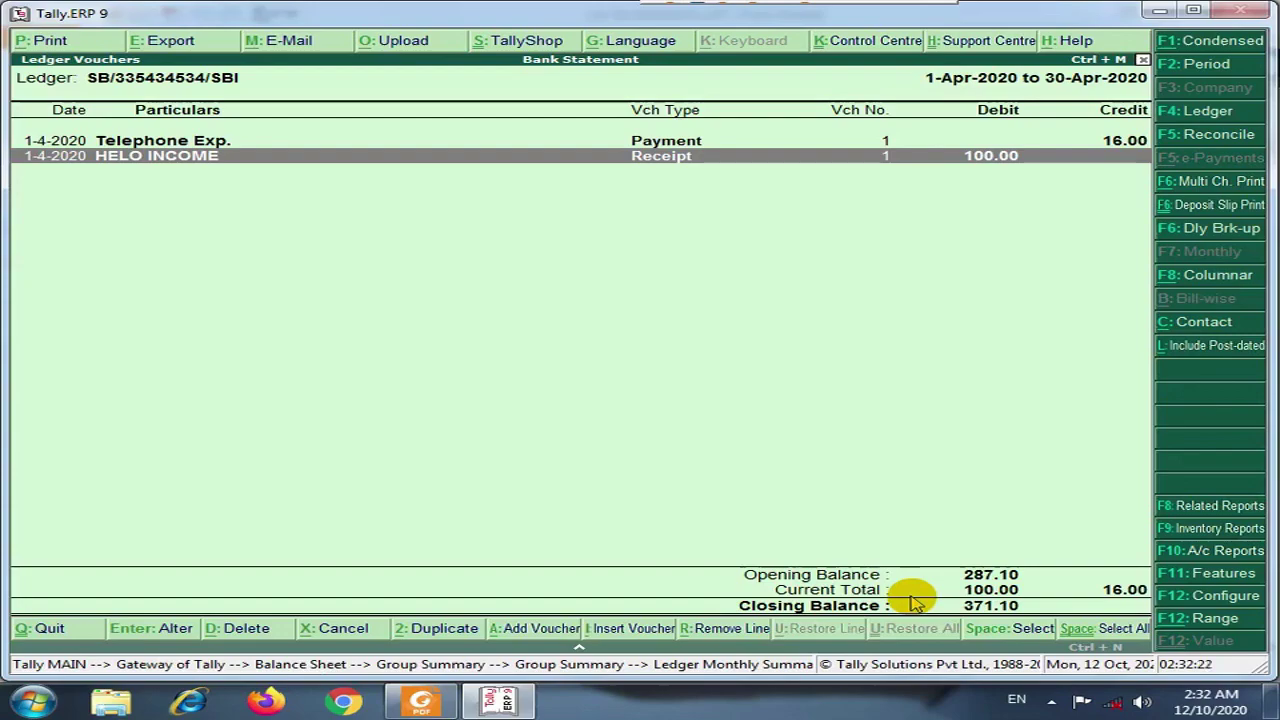
pyautogui.hotkey('alt', 'Tab')
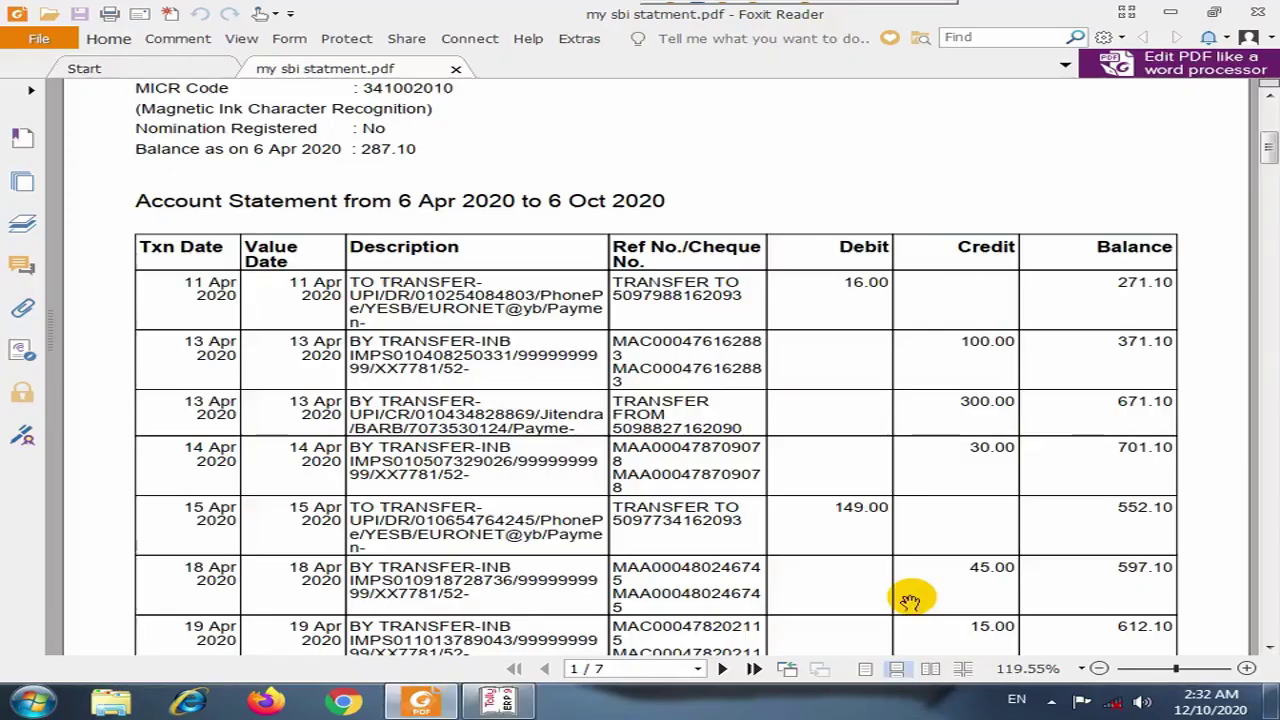
# Highlight the payer's name in the statement's 13 Apr 300.00 credit entry, and start a new receipt voucher from the bank ledger in Tally.ERP 9.
pyautogui.scroll(-1, 910, 598)
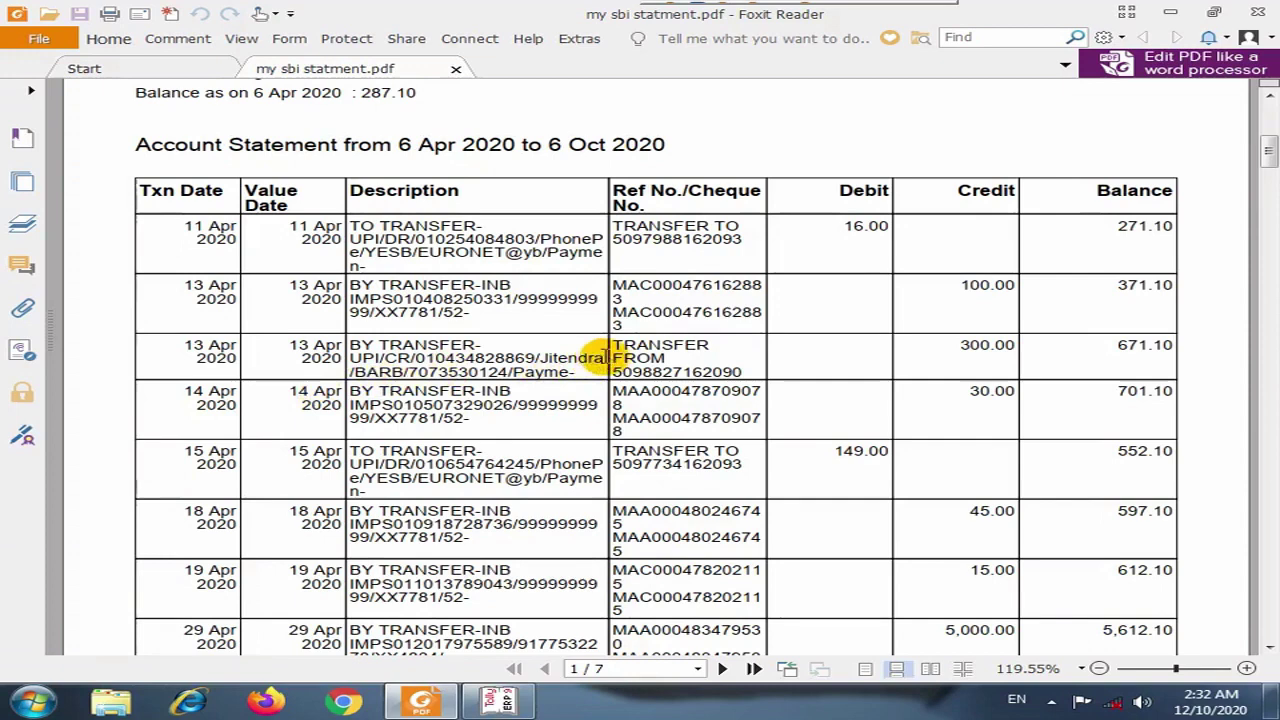
pyautogui.moveTo(605, 358); pyautogui.dragTo(525, 358)
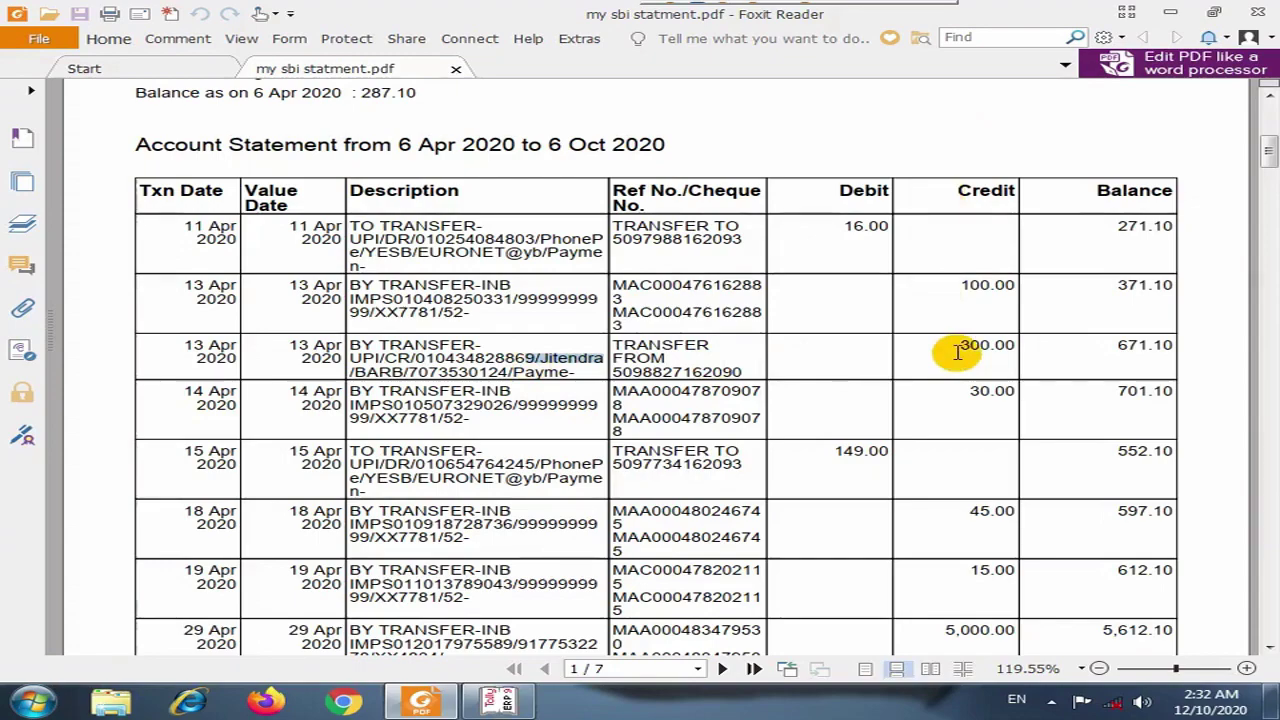
pyautogui.hotkey('alt', 'Tab')
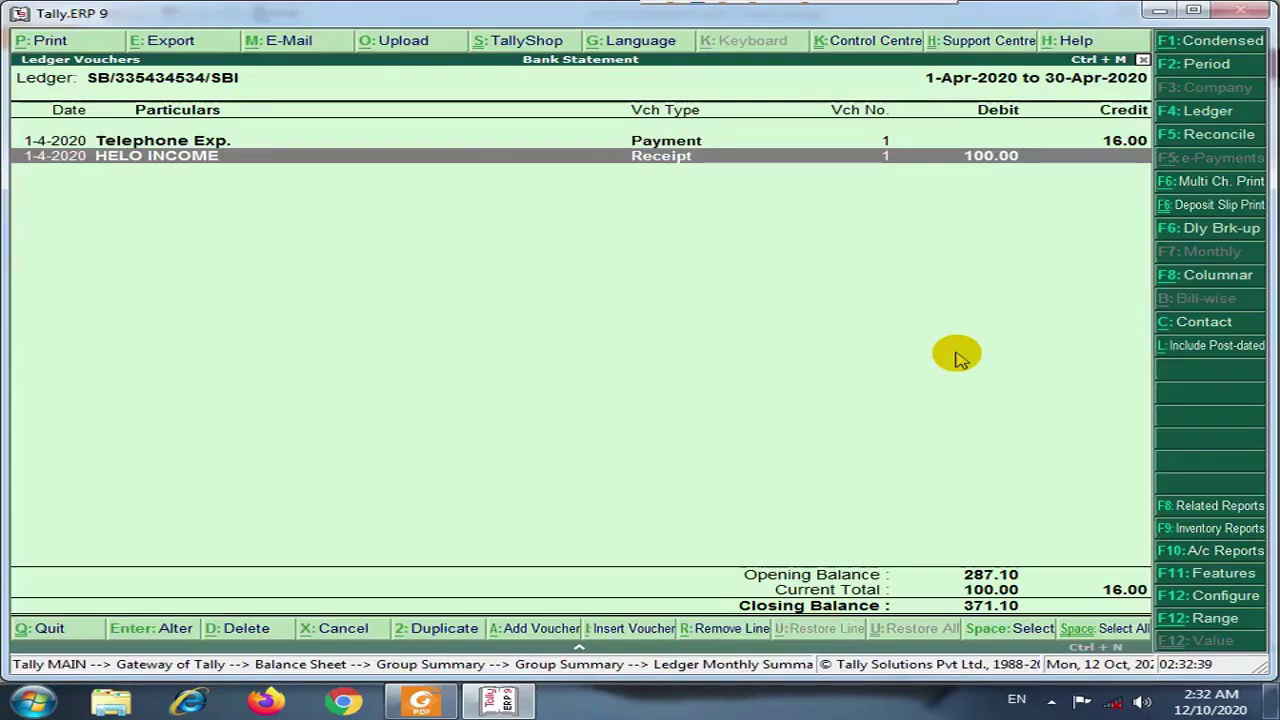
pyautogui.hotkey('alt', 'a')
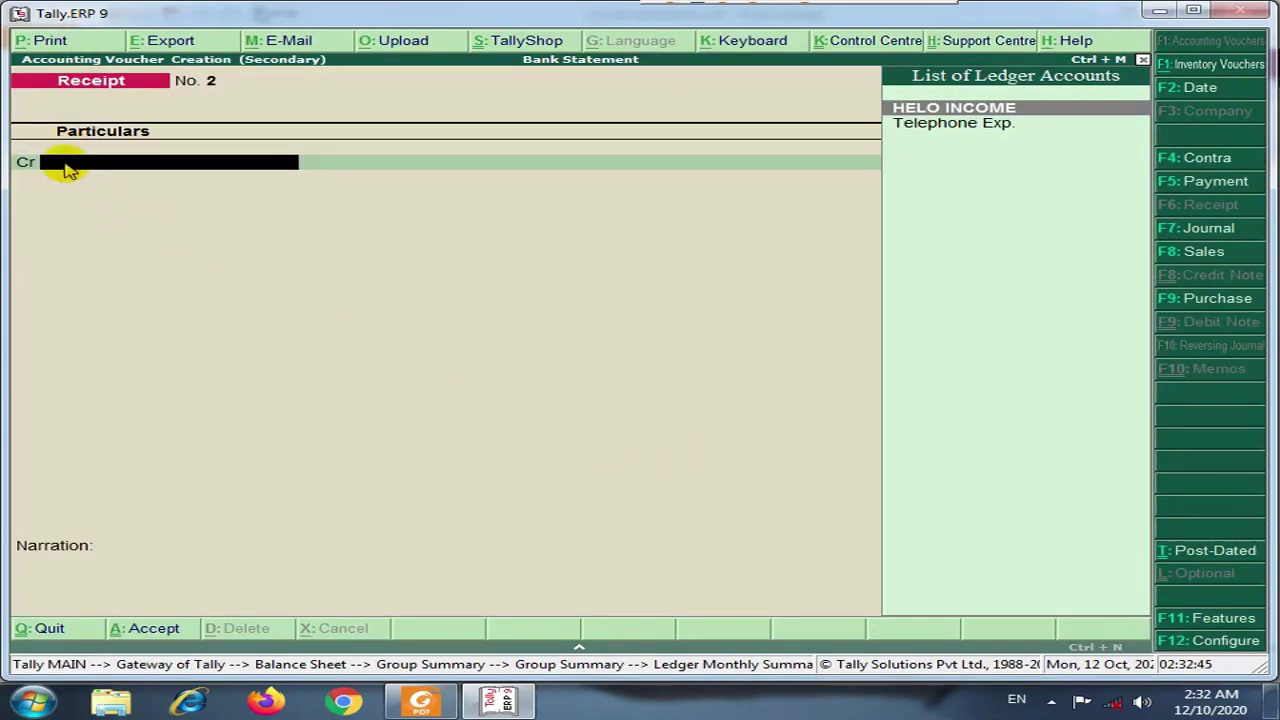
# Review the payer details of the 13 Apr 300.00 credit on the statement in Foxit Reader.
pyautogui.hotkey('alt', 'Tab')
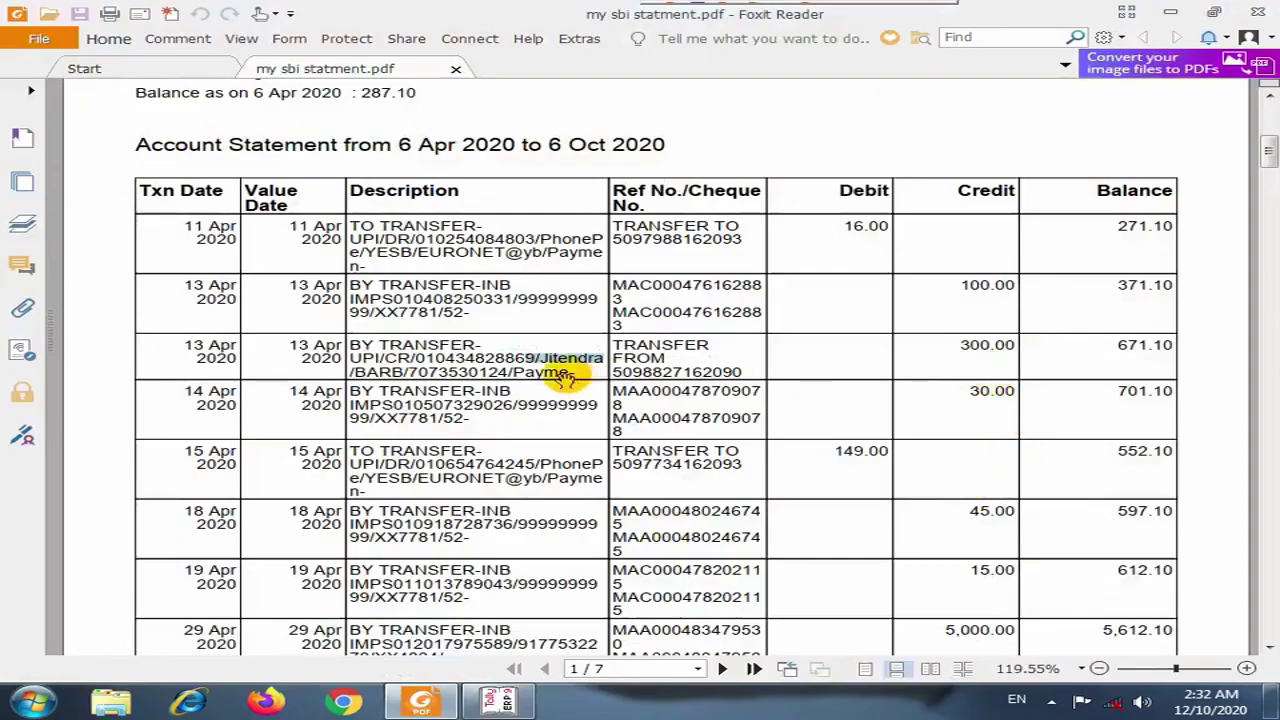
pyautogui.hotkey('alt', 'Tab')
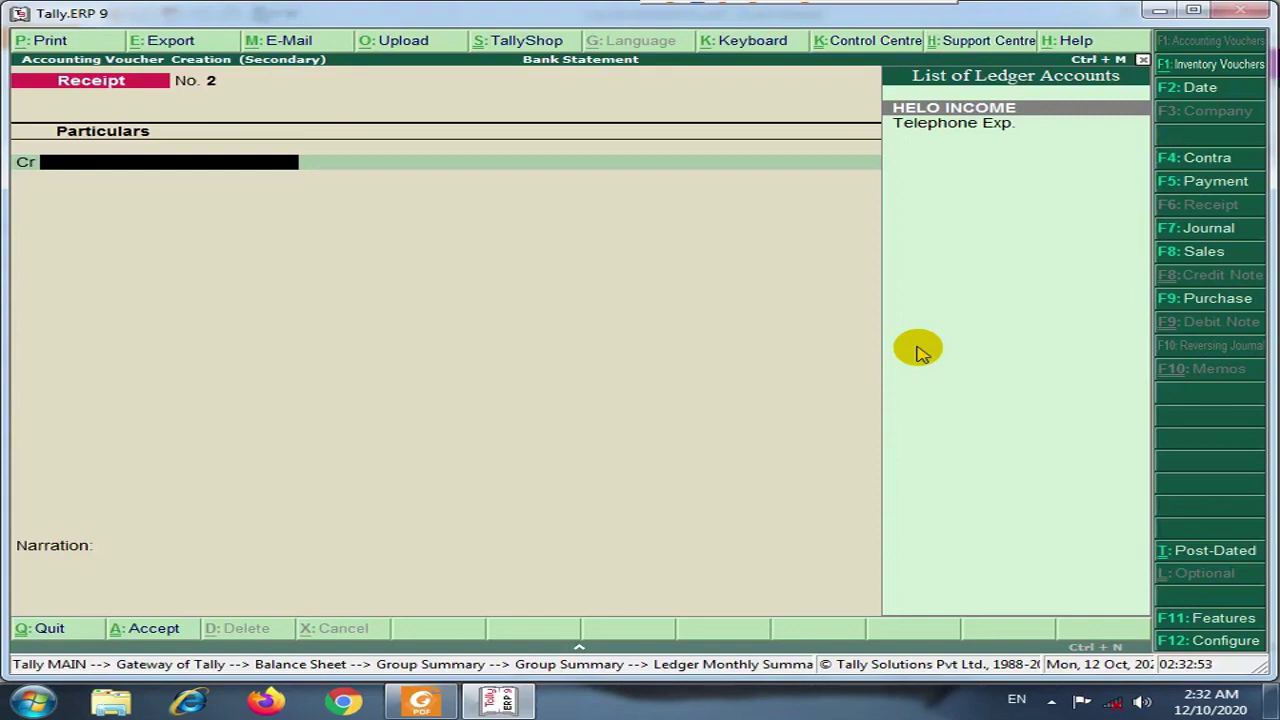
pyautogui.hotkey('alt', 'Tab')
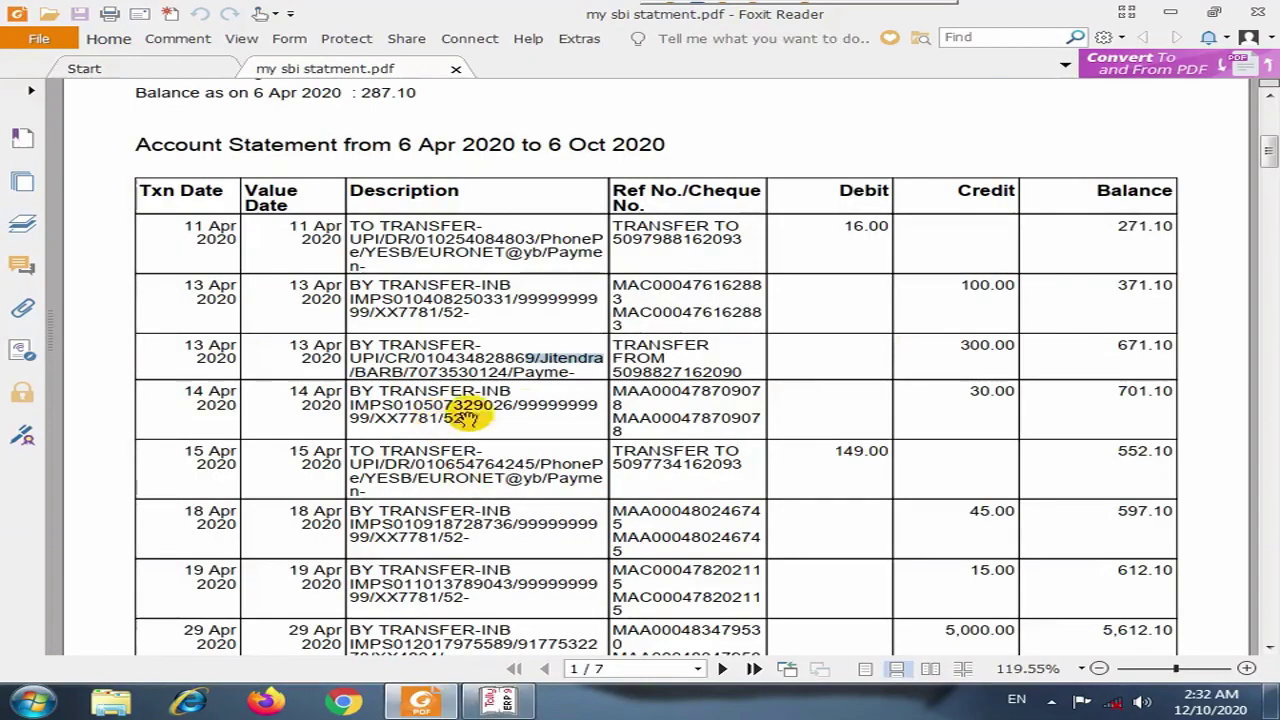
pyautogui.moveTo(519, 358); pyautogui.dragTo(534, 371)
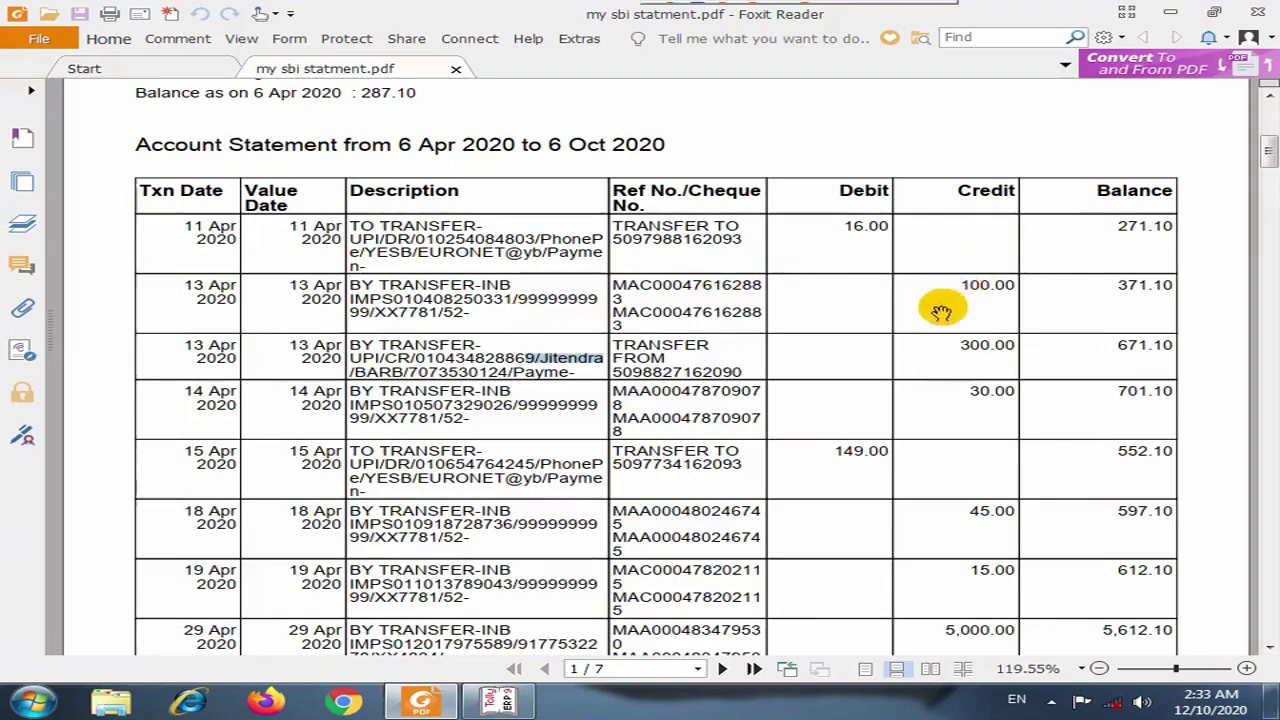
# In Tally.ERP 9, create a ledger named SUSPENSE under the Suspense A/c group for the receipt's credit line.
pyautogui.hotkey('alt', 'Tab')
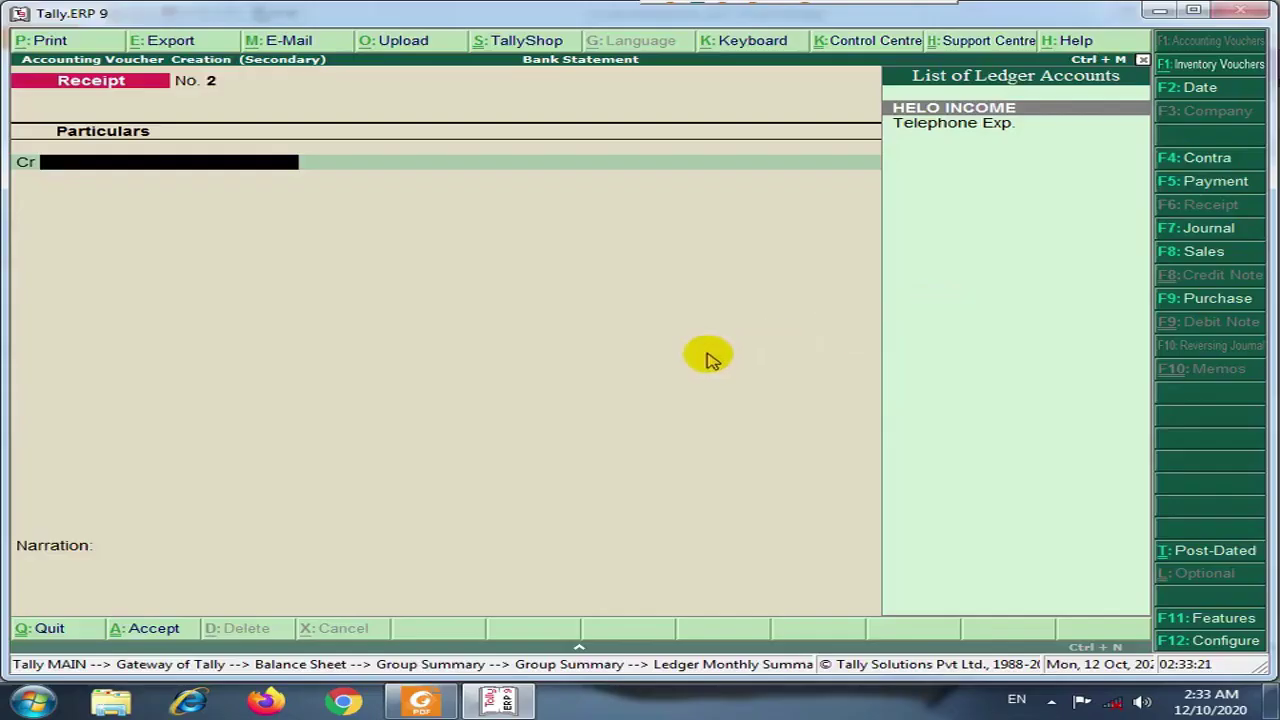
pyautogui.hotkey('alt', 'c')
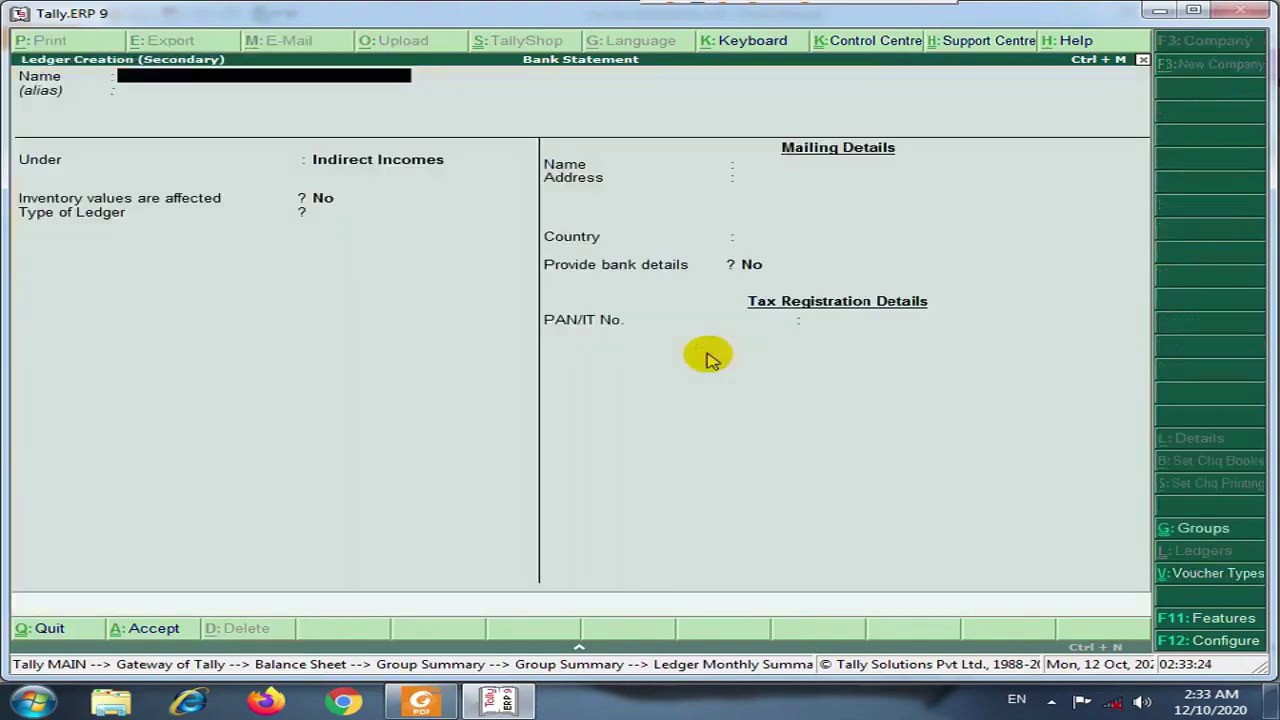
pyautogui.write('SUSPENSE')
pyautogui.press('Return')
pyautogui.press('Return')
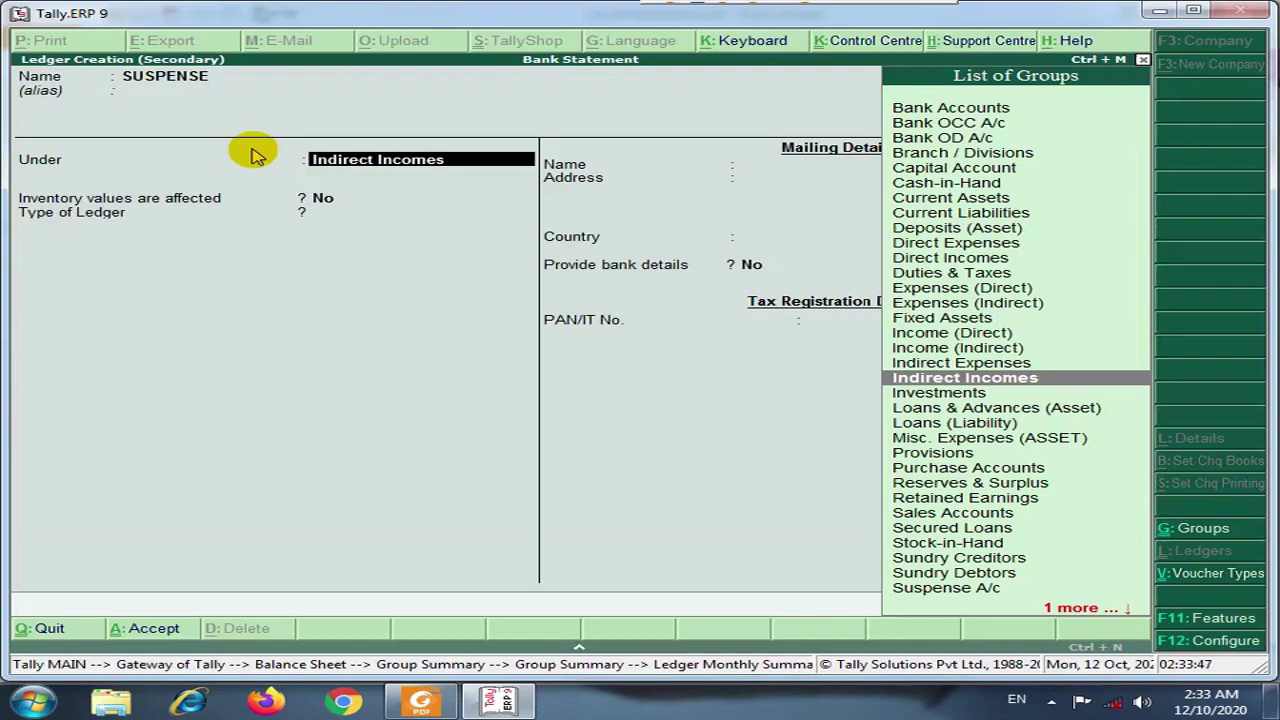
pyautogui.write('sus')
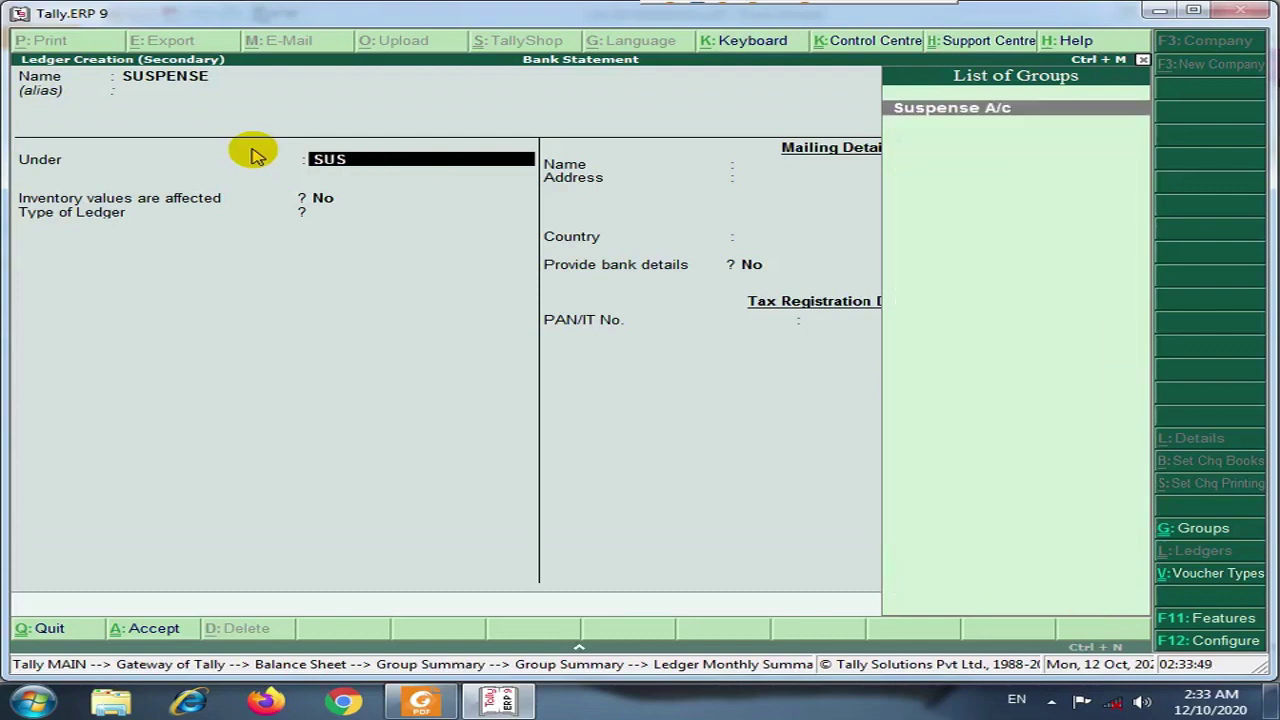
pyautogui.press('Return')
pyautogui.hotkey('ctrl', 'a')
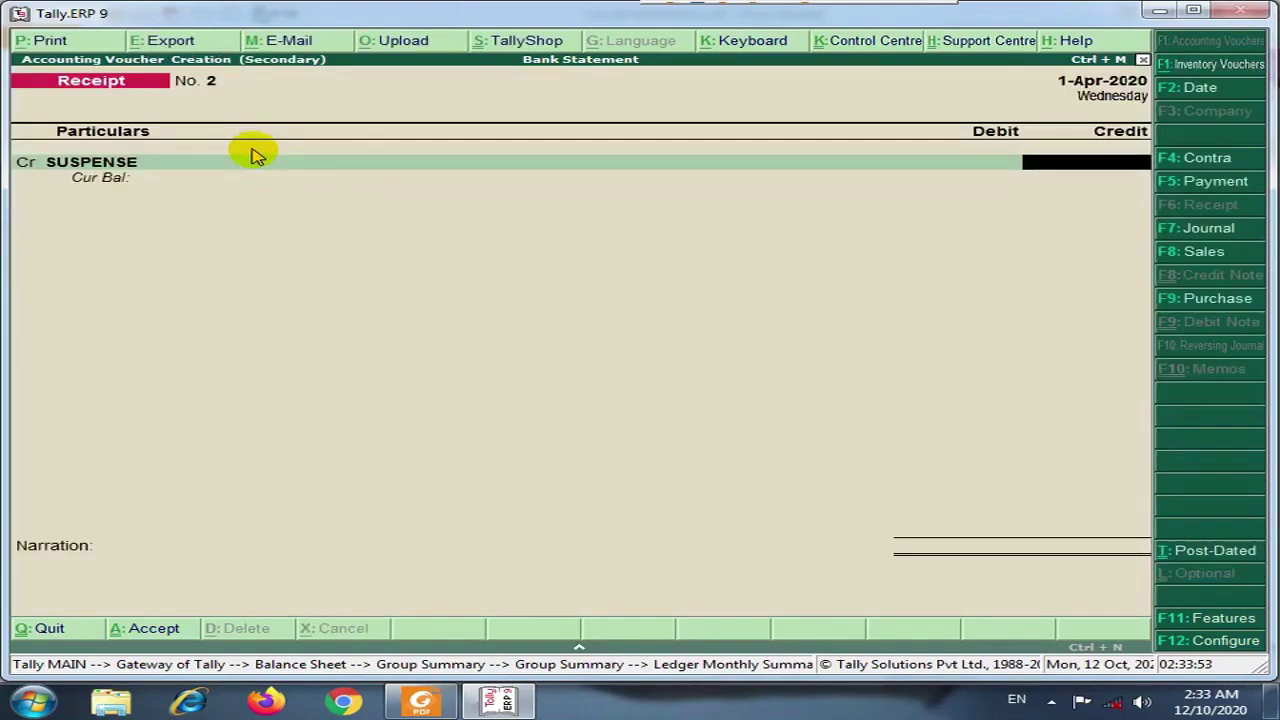
# Recheck the payer's name in the 300.00 credit entry on the Foxit Reader statement, and return to the receipt voucher in Tally.ERP 9.
pyautogui.hotkey('alt', 'Tab')
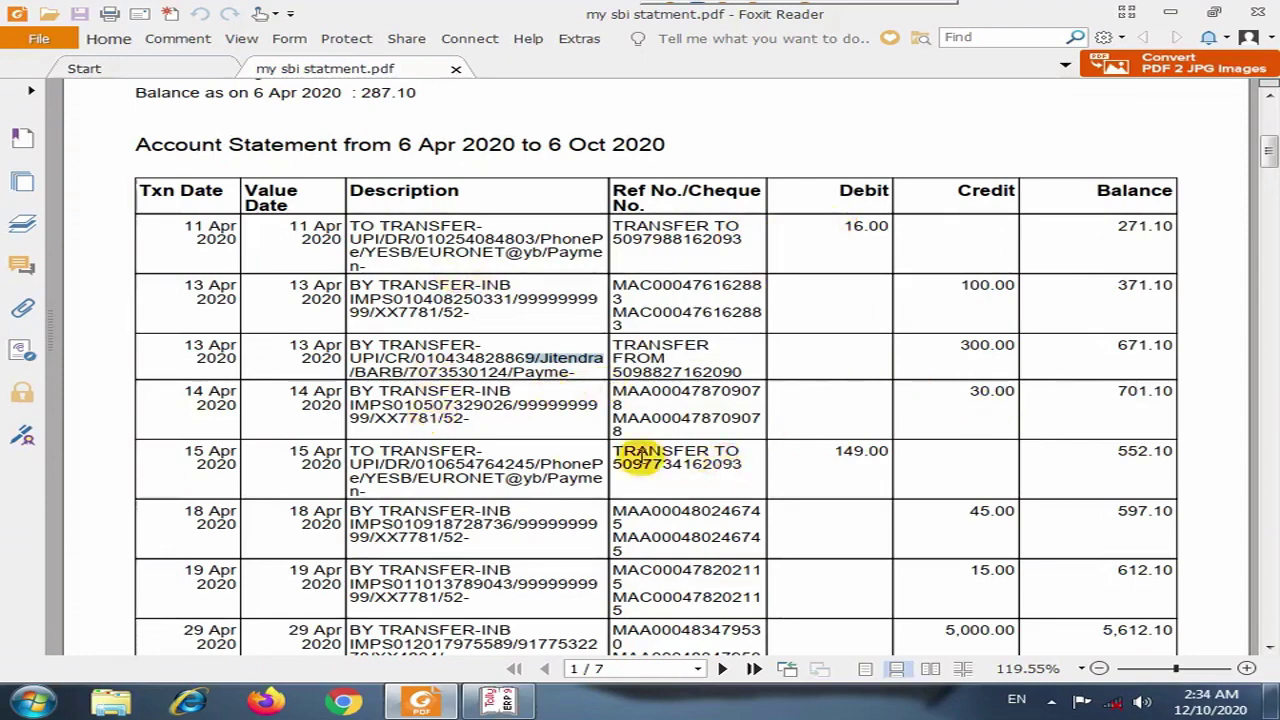
pyautogui.hotkey('alt', 'Tab')
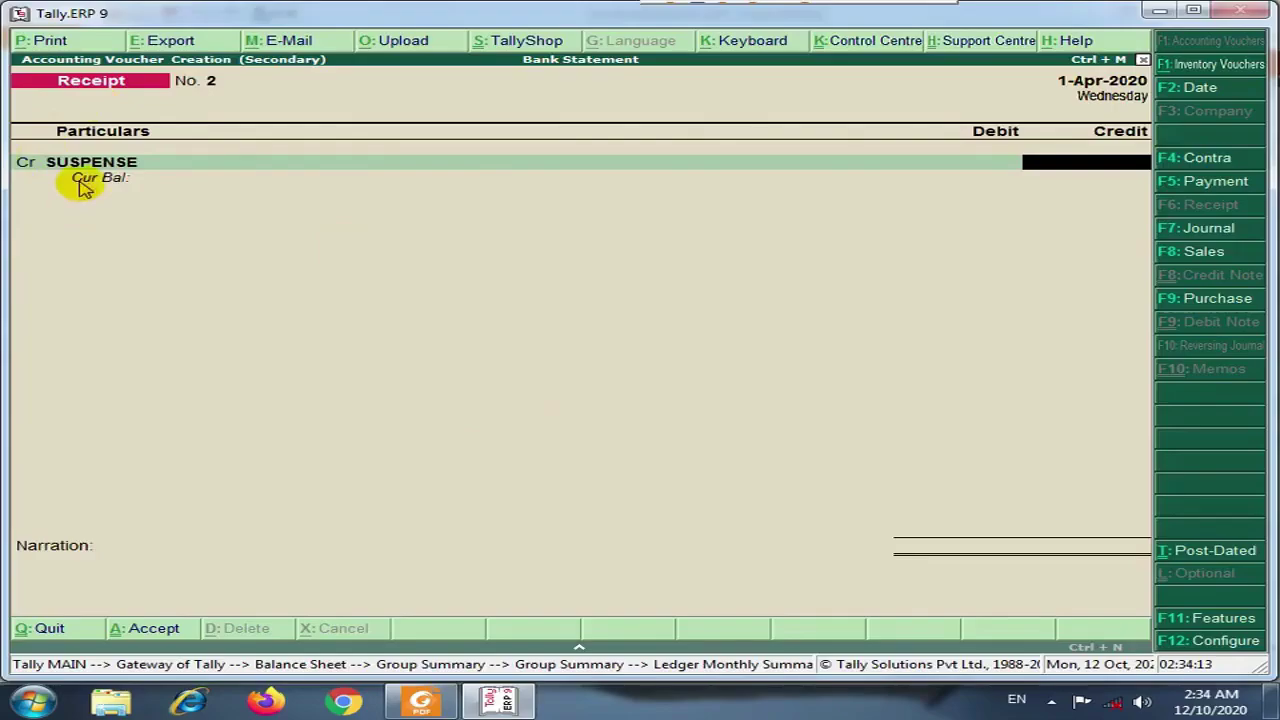
pyautogui.hotkey('alt', 'Tab')
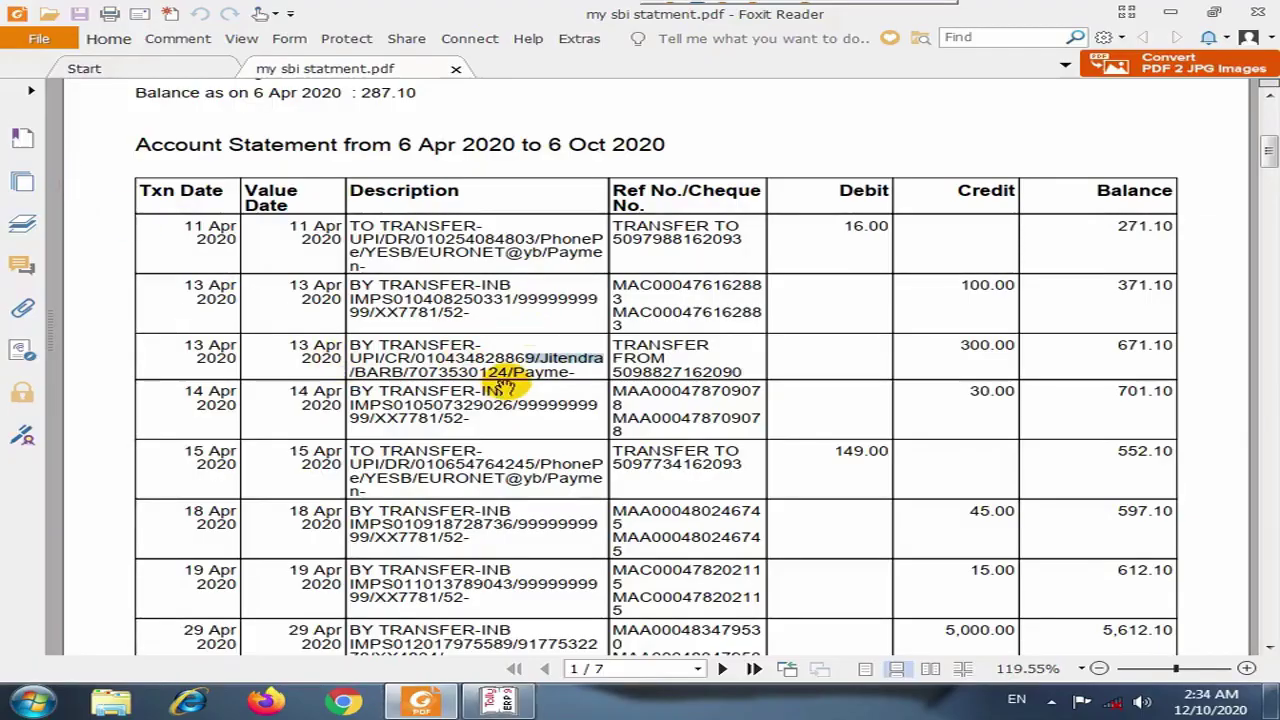
pyautogui.moveTo(527, 357); pyautogui.dragTo(594, 351)
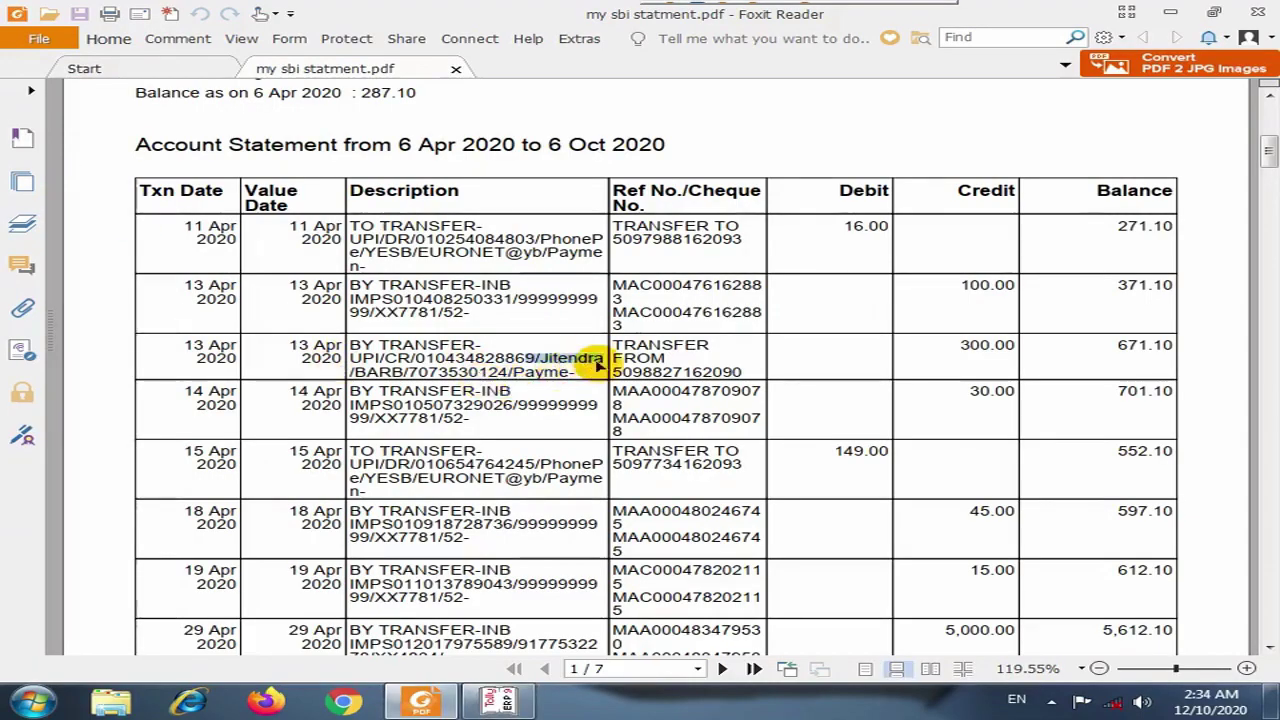
pyautogui.hotkey('alt', 'Tab')
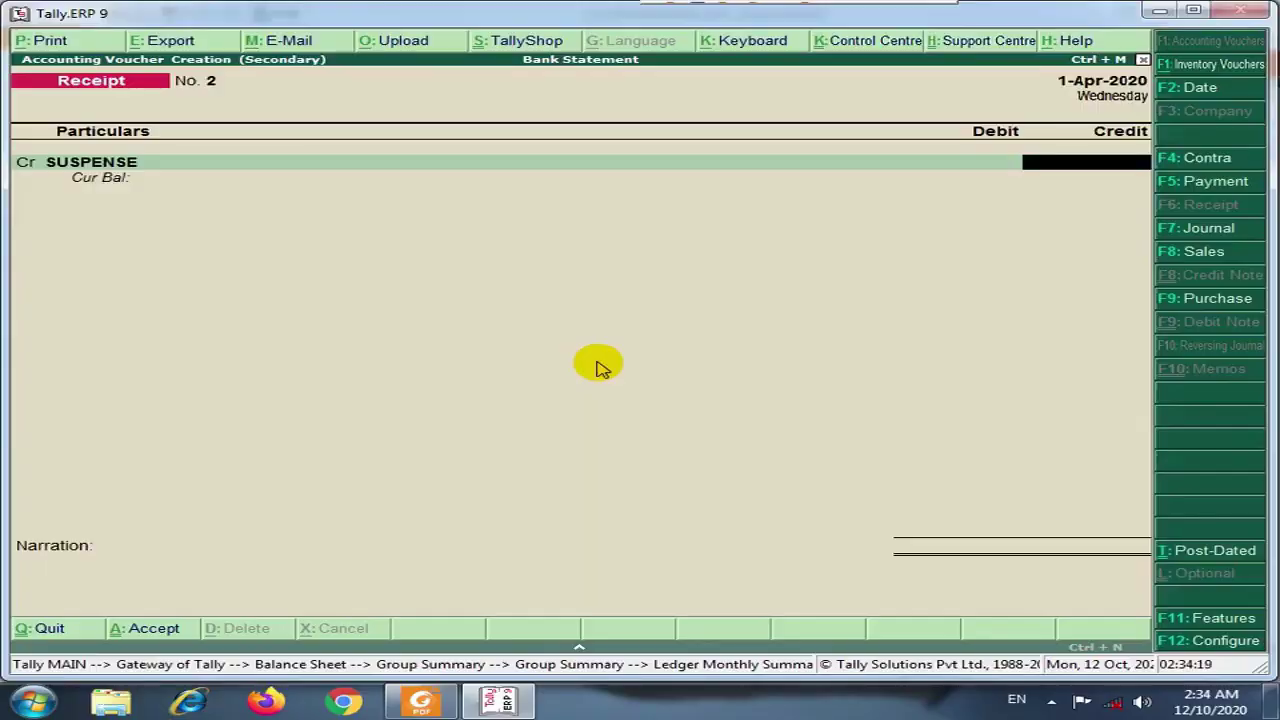
# Go back to the receipt's credited account and start a new ledger named after the payer.
pyautogui.press('BackSpace')
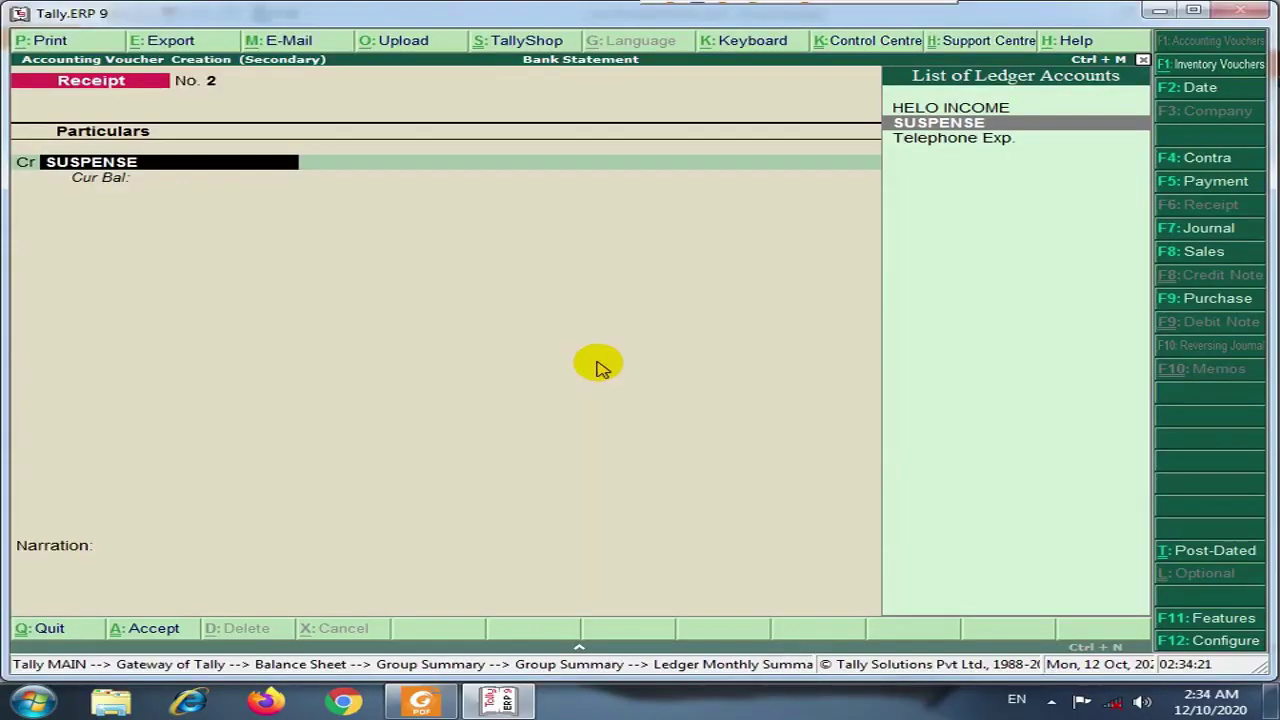
pyautogui.hotkey('alt', 'c')
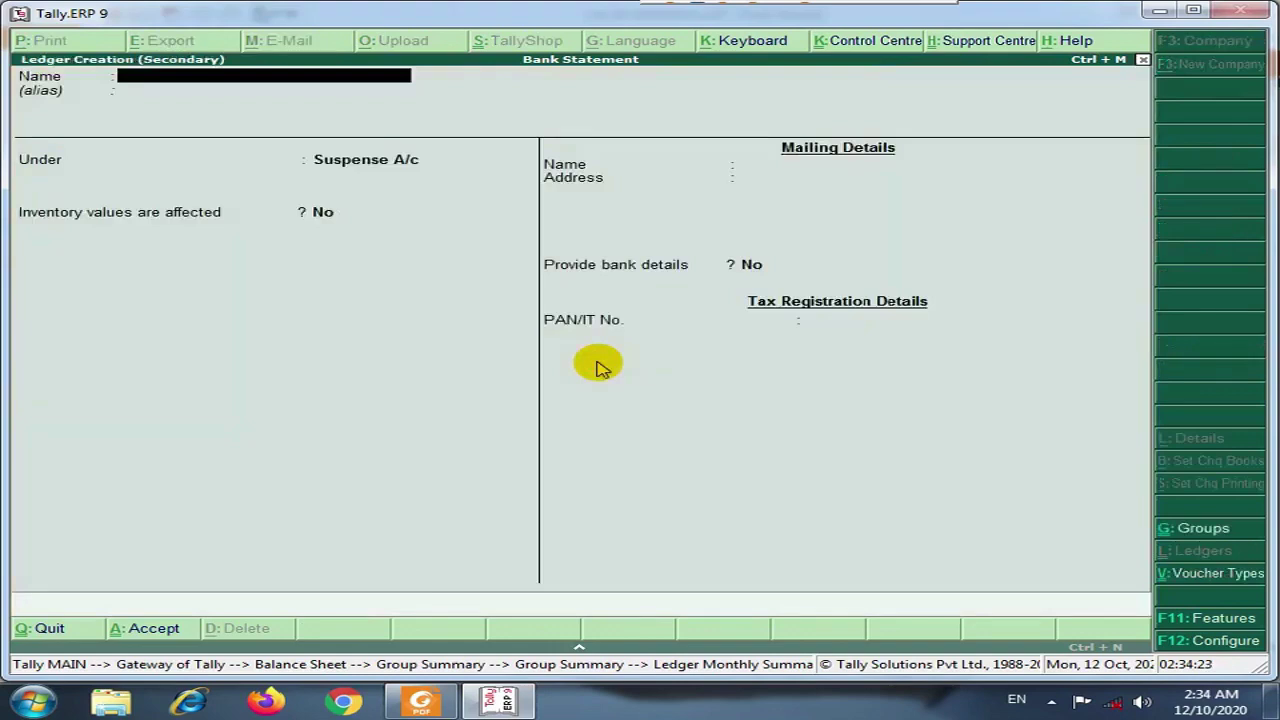
pyautogui.write('JITNDRA')
pyautogui.press('Return')
pyautogui.press('Return')
# Place the payer's ledger under Sundry Creditors, set Maintain balances bill-by-bill to No, and save the ledger.
pyautogui.hotkey('alt', 'Tab')
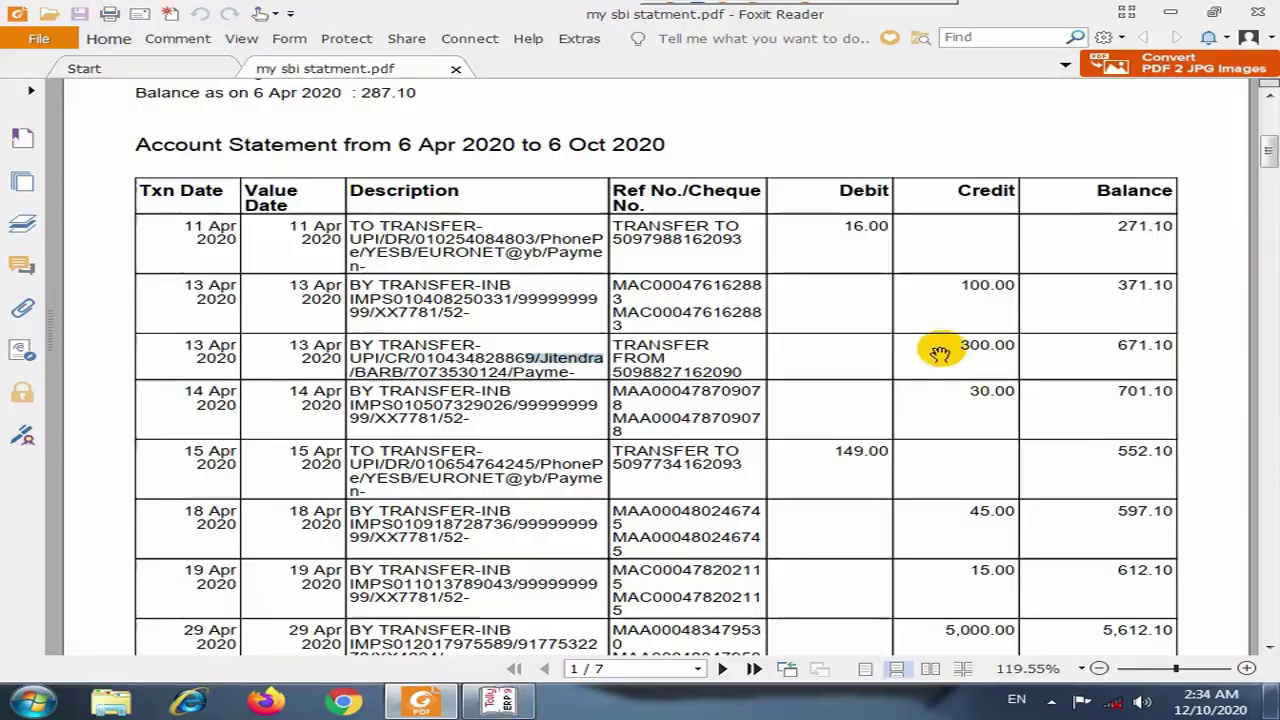
pyautogui.hotkey('alt', 'Tab')
pyautogui.write('SUS')
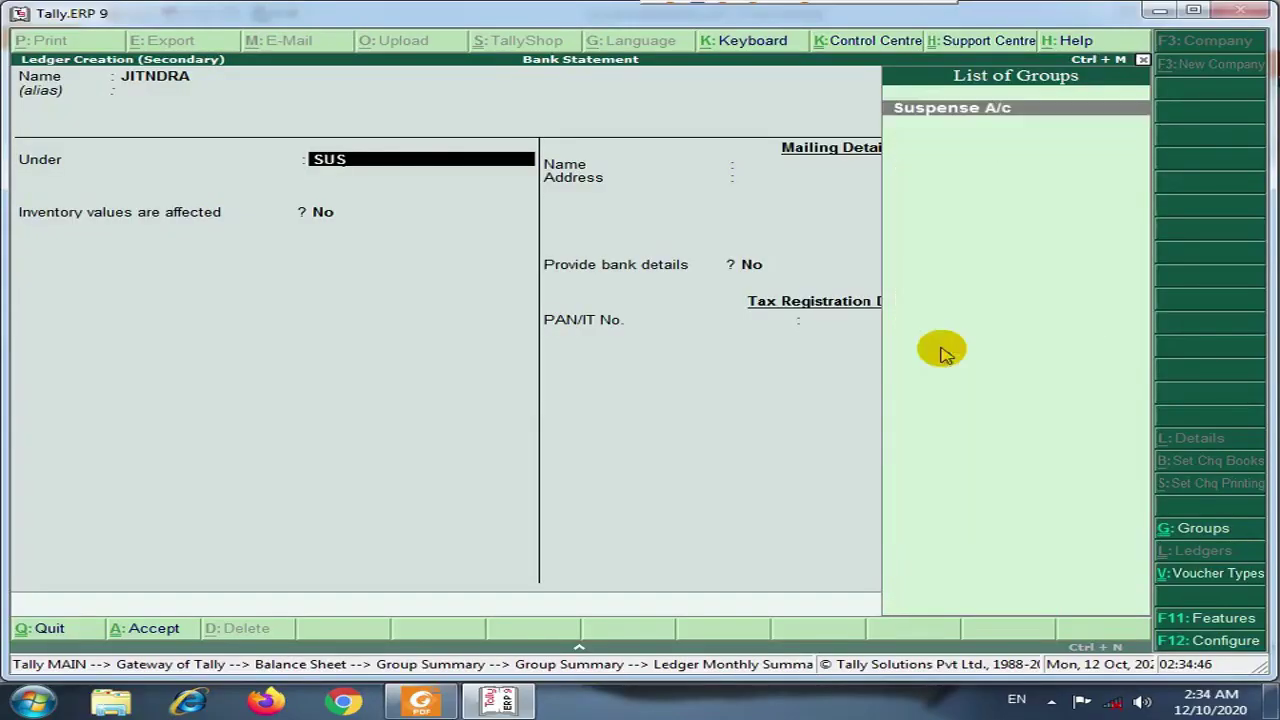
pyautogui.press('BackSpace')
pyautogui.write('N')
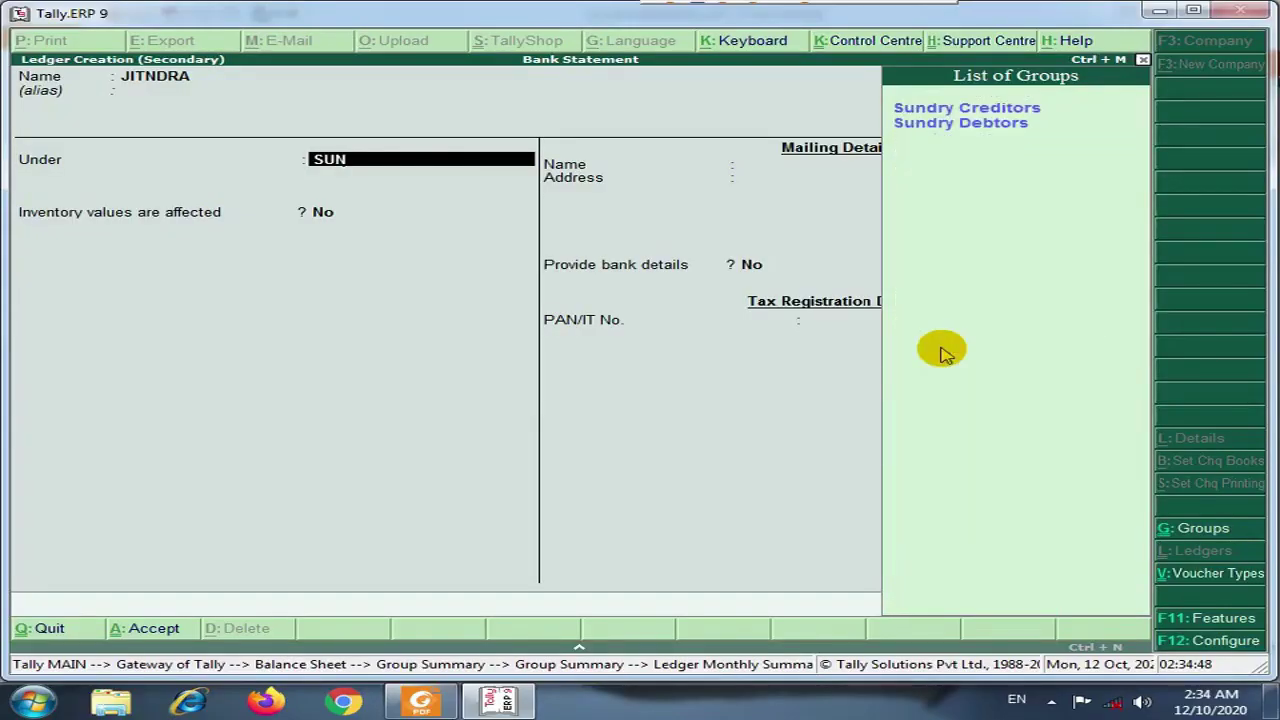
pyautogui.press('Down')
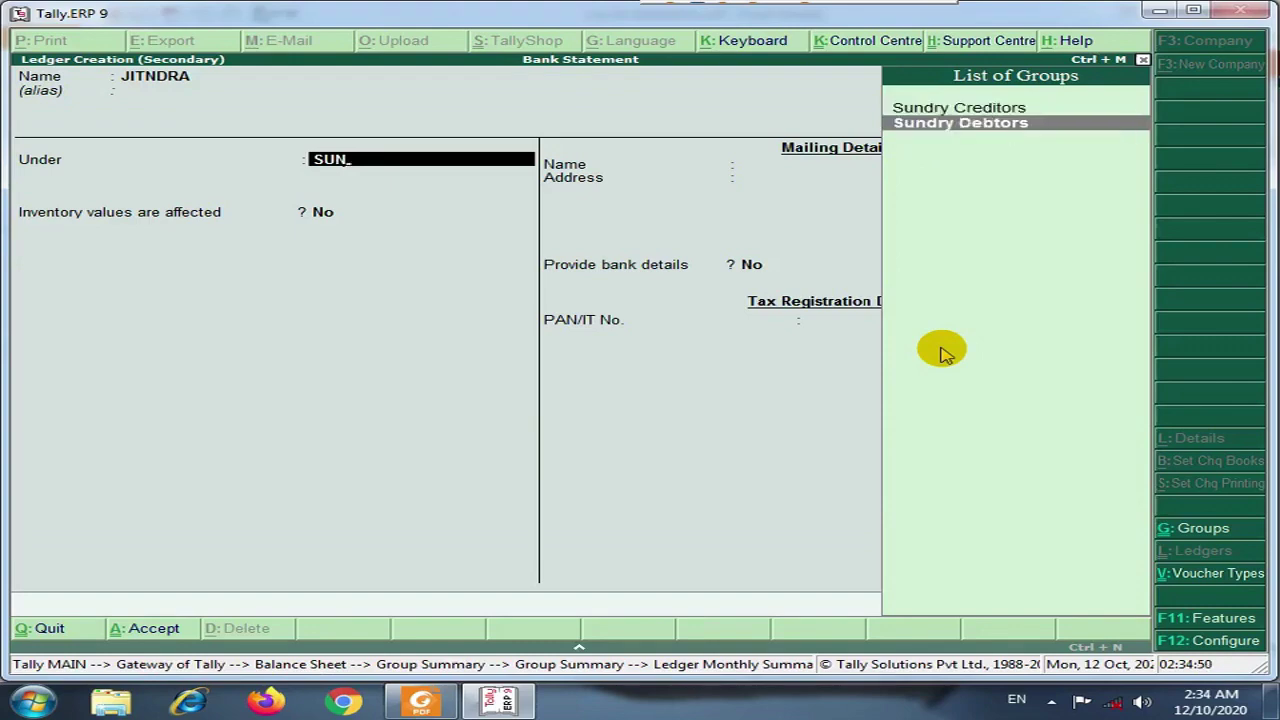
pyautogui.press('Up')
pyautogui.press('Down')
pyautogui.press('Up')
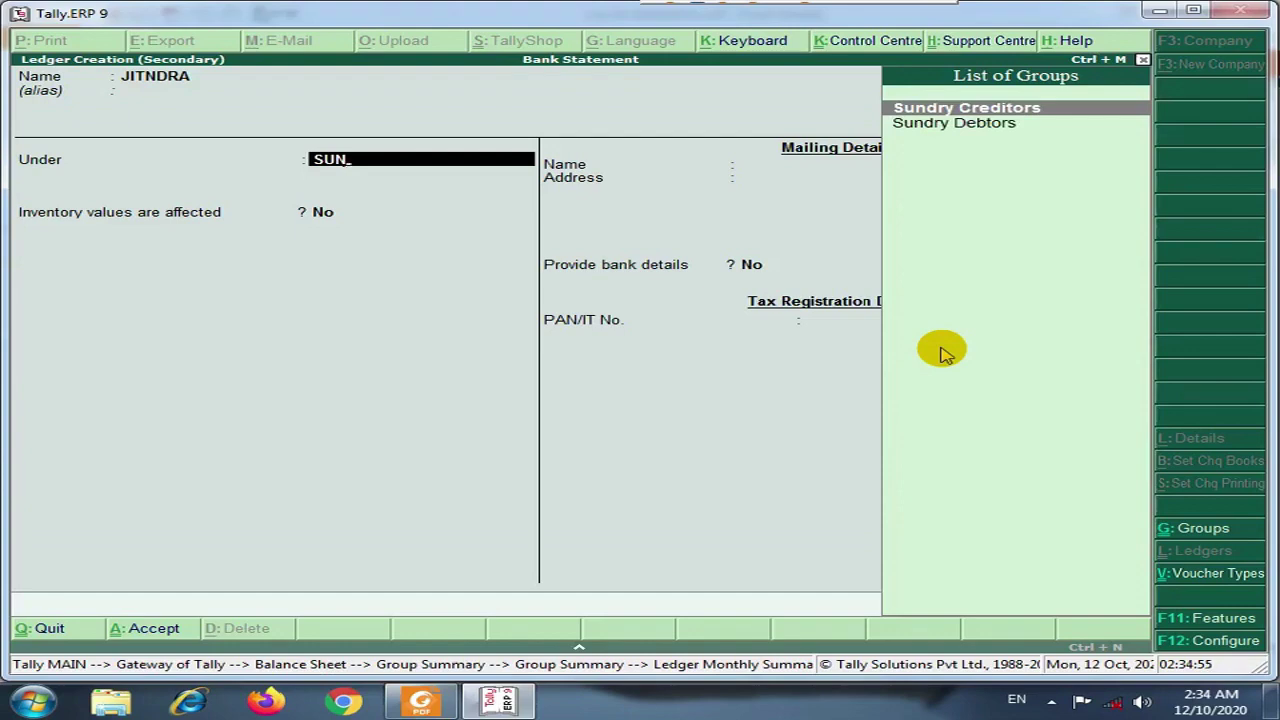
pyautogui.press('Return')
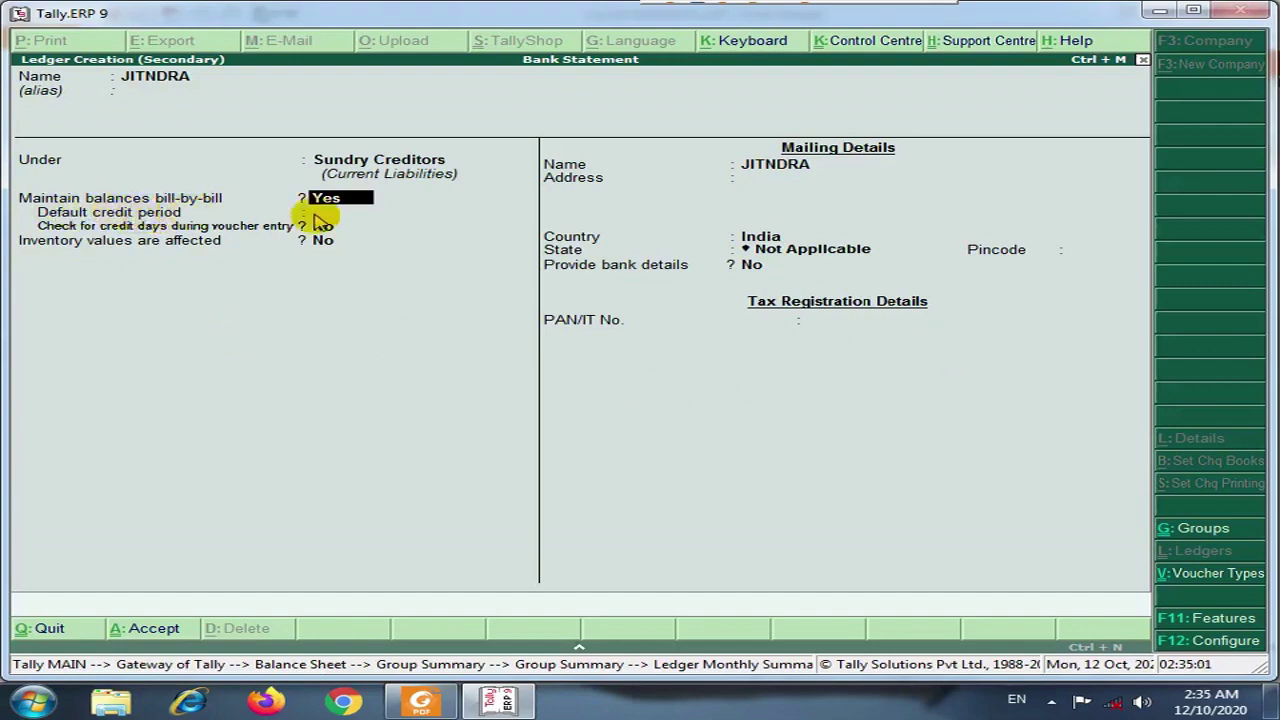
pyautogui.press('n')
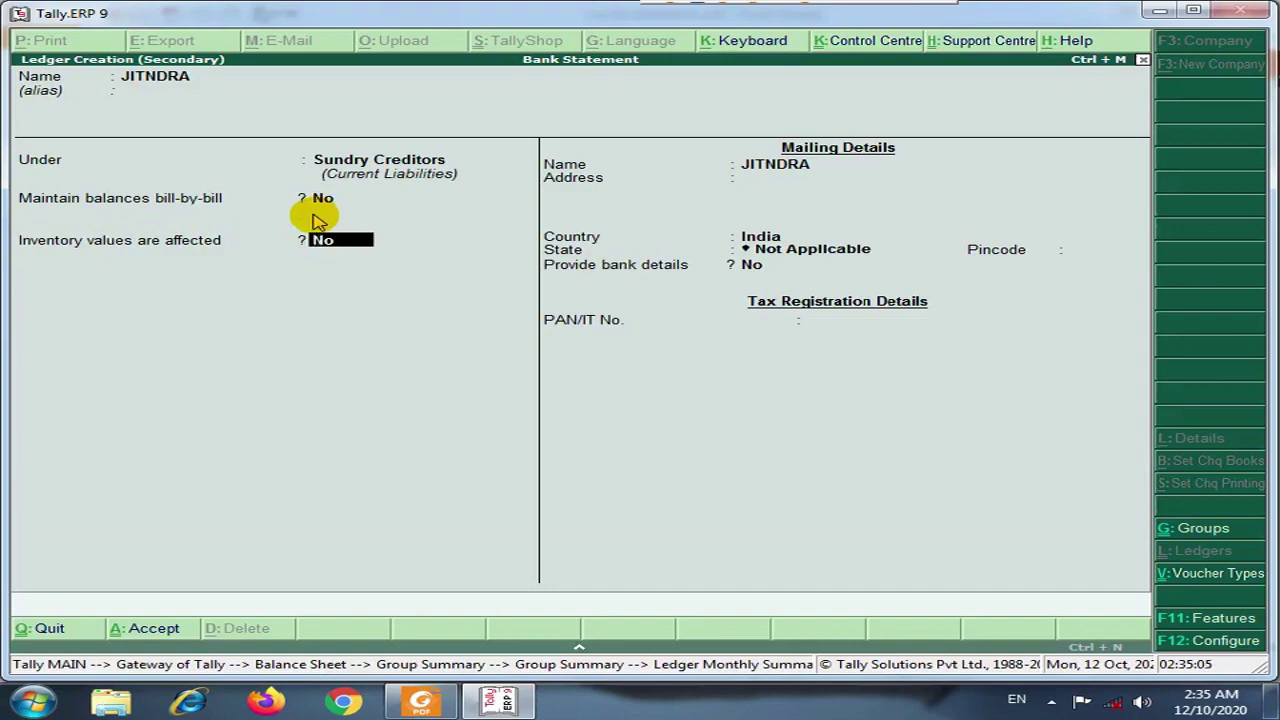
pyautogui.hotkey('ctrl', 'a')
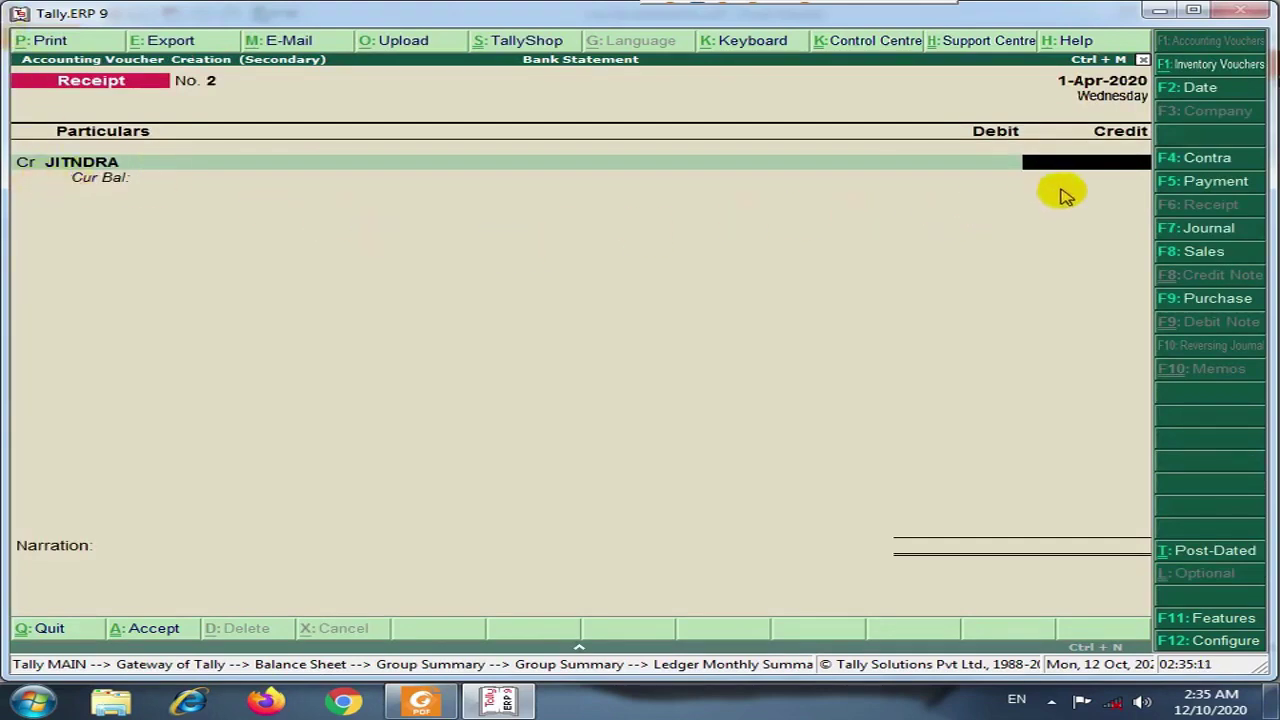
# Check the 13 Apr credit amount on the Foxit Reader statement, and enter 300 as the payer's credit in the Tally.ERP 9 receipt voucher.
pyautogui.hotkey('alt', 'Tab')
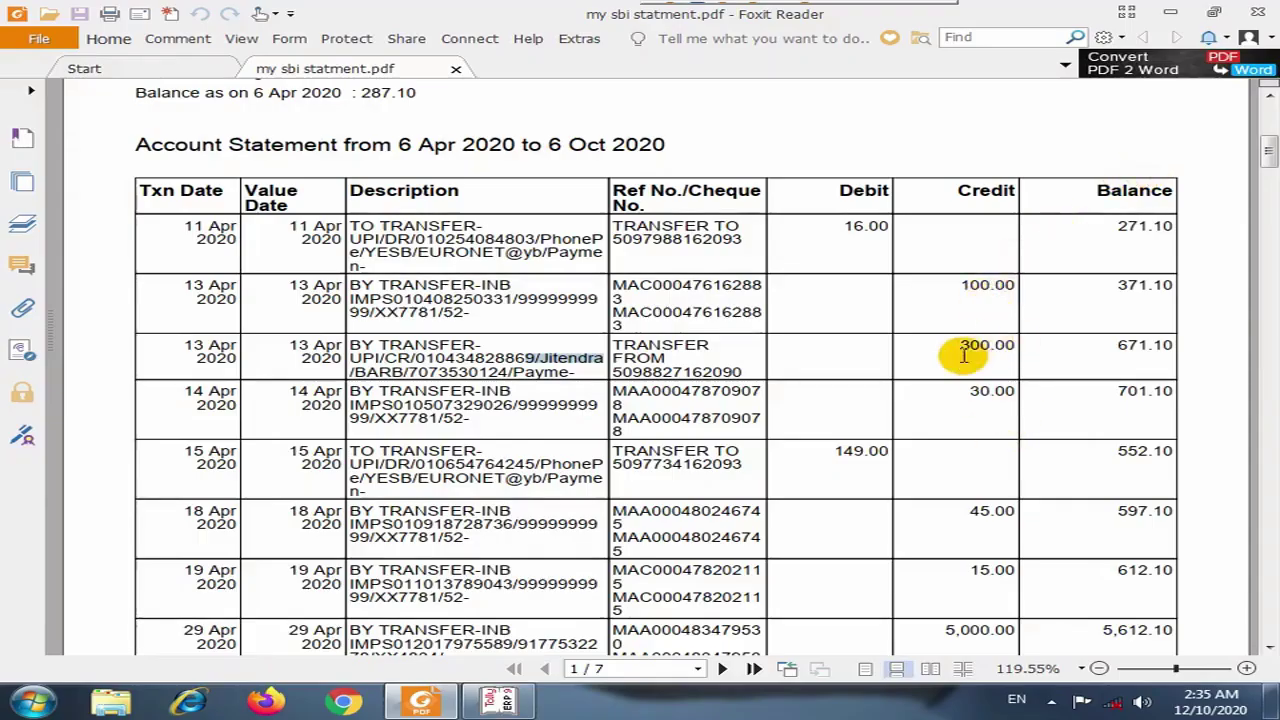
pyautogui.hotkey('alt', 'Tab')
pyautogui.write('3')
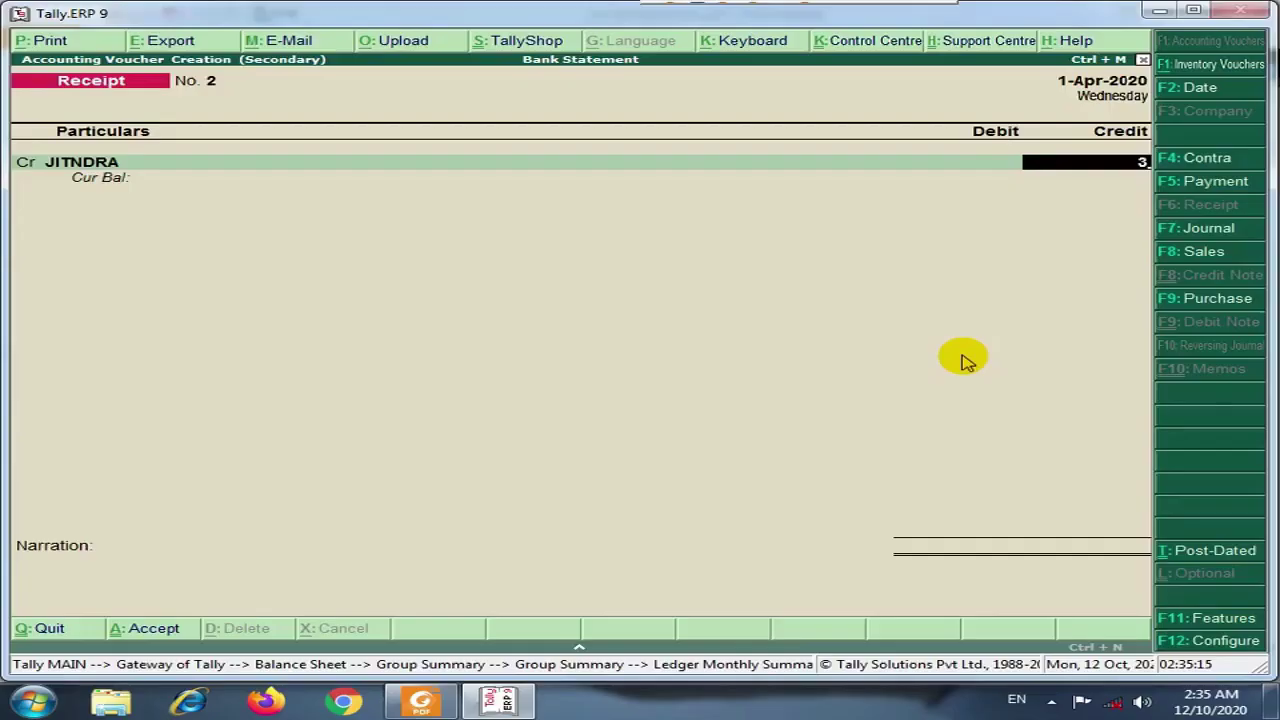
pyautogui.write('00')
pyautogui.press('Return')
pyautogui.press('Return')
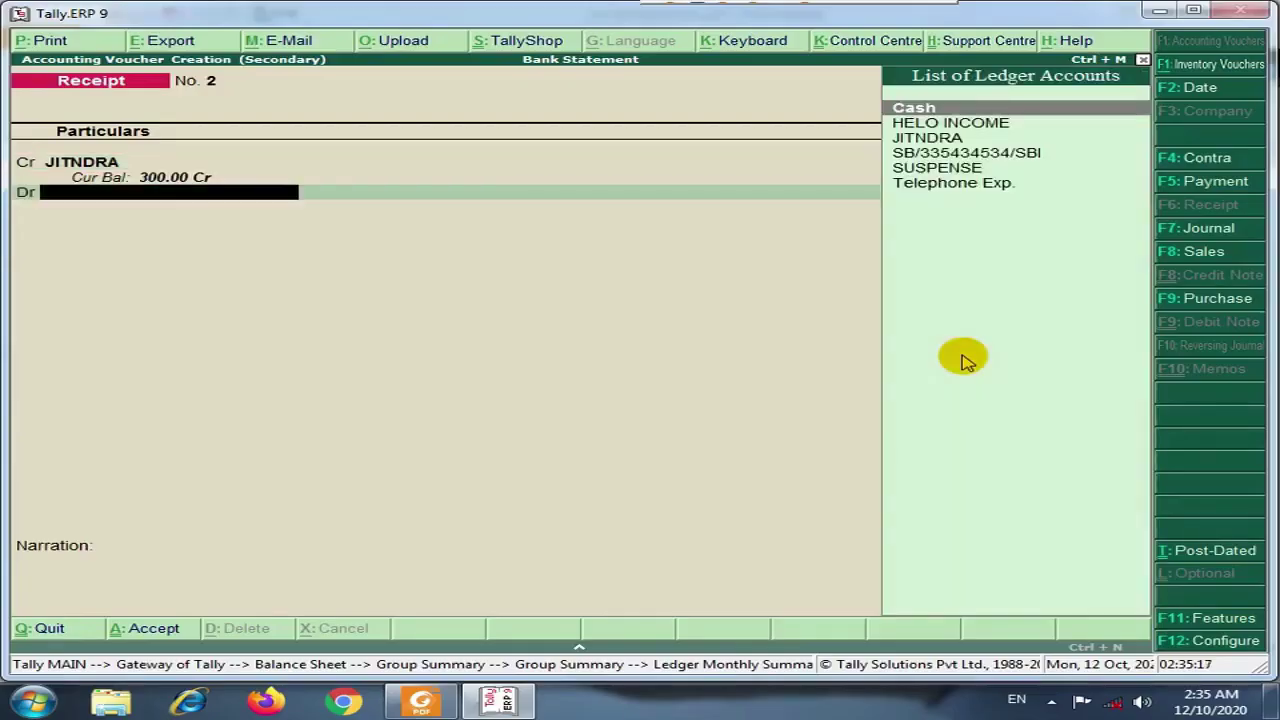
# Debit the SBI savings bank ledger with 300.00 in the receipt voucher and accept the default bank allocation.
pyautogui.press('Down')
pyautogui.press('Down')
pyautogui.press('Down')
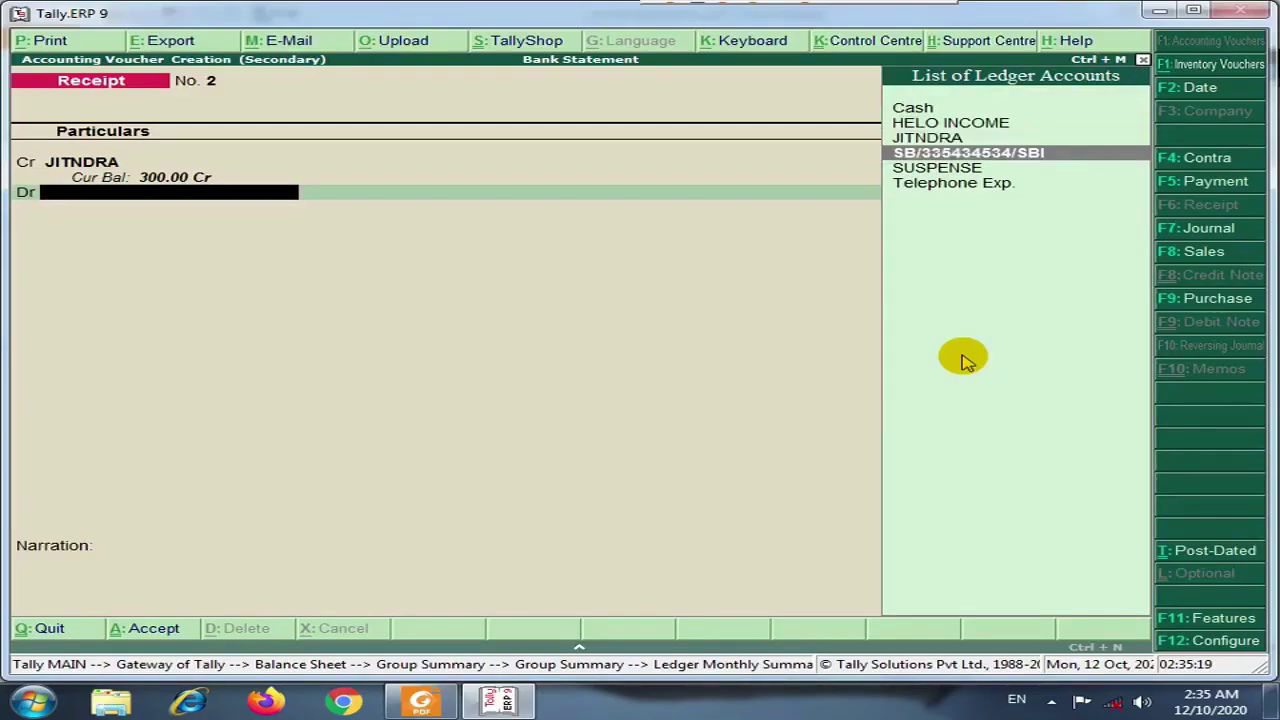
pyautogui.hotkey('alt', 'Tab')
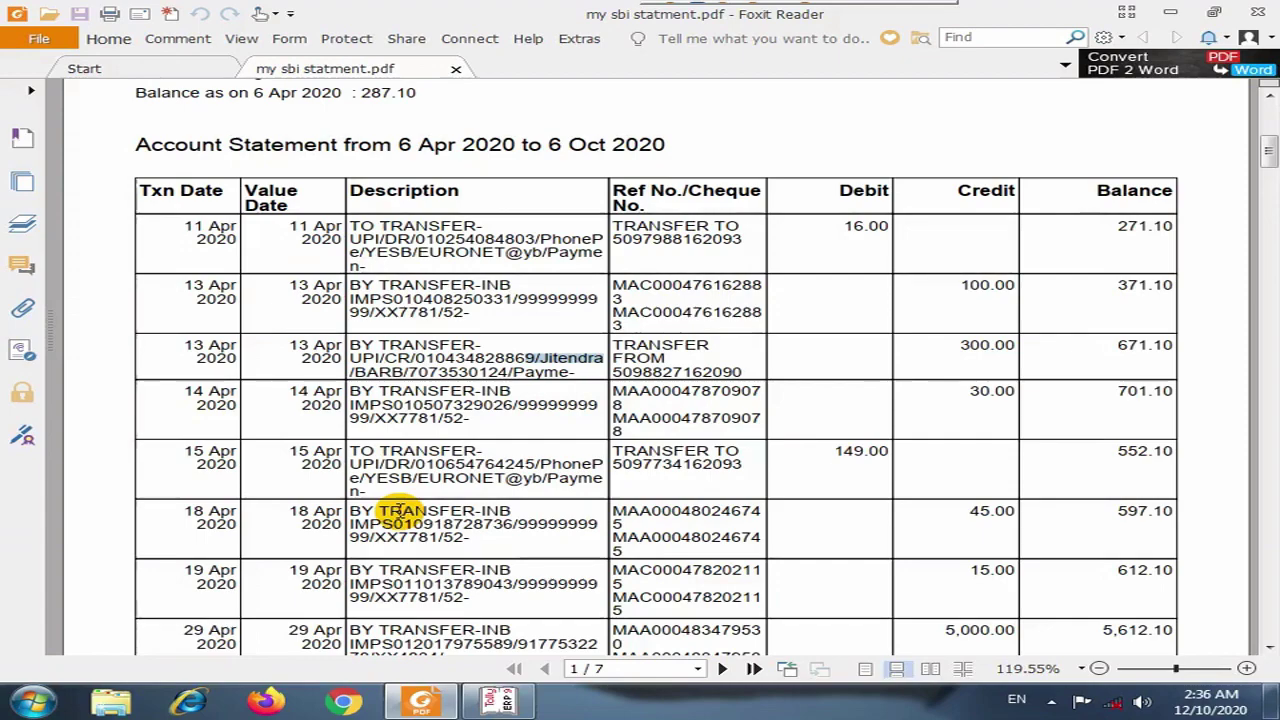
pyautogui.hotkey('alt', 'Tab')
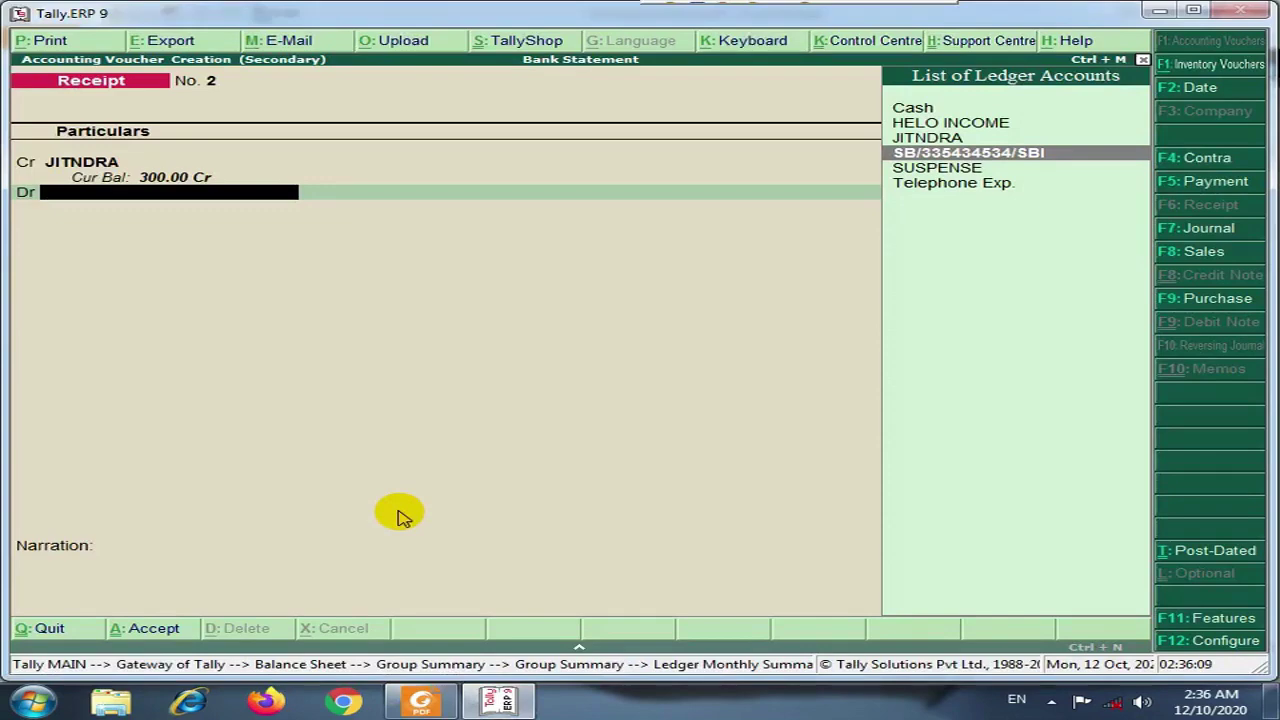
pyautogui.press('Return')
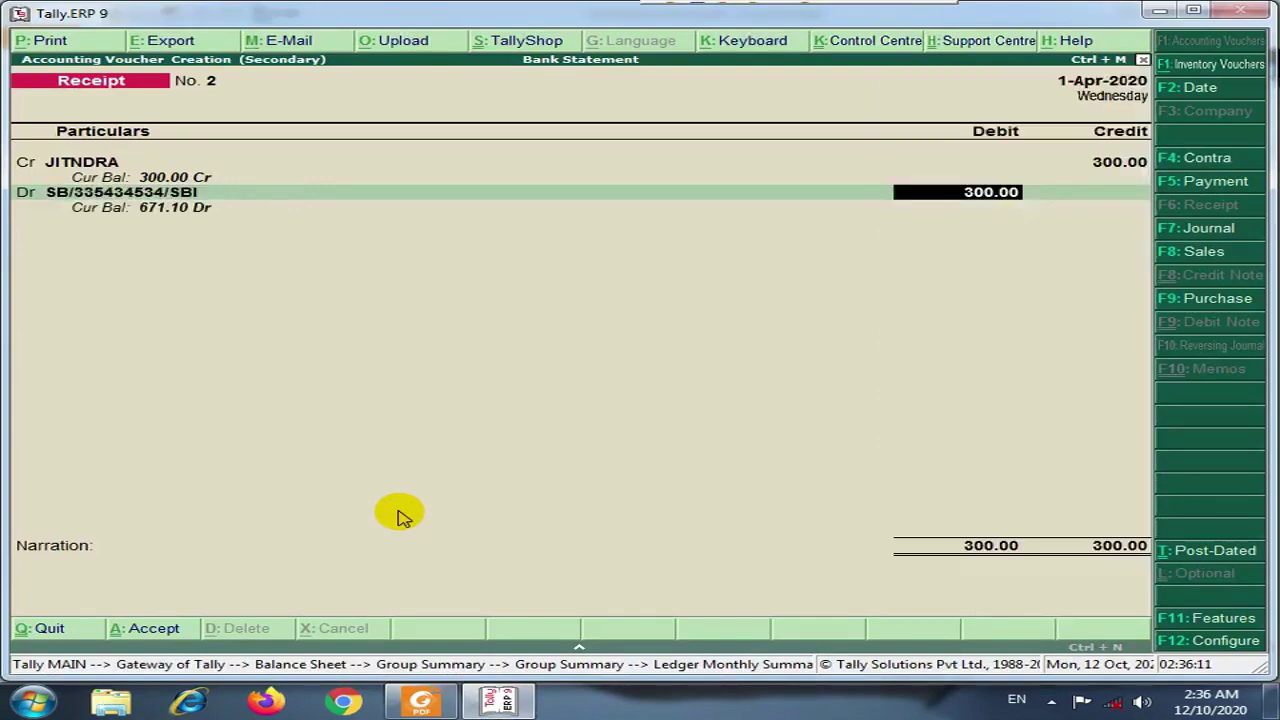
pyautogui.press('Return')
pyautogui.press('Return')
pyautogui.press('Return')
pyautogui.press('Return')
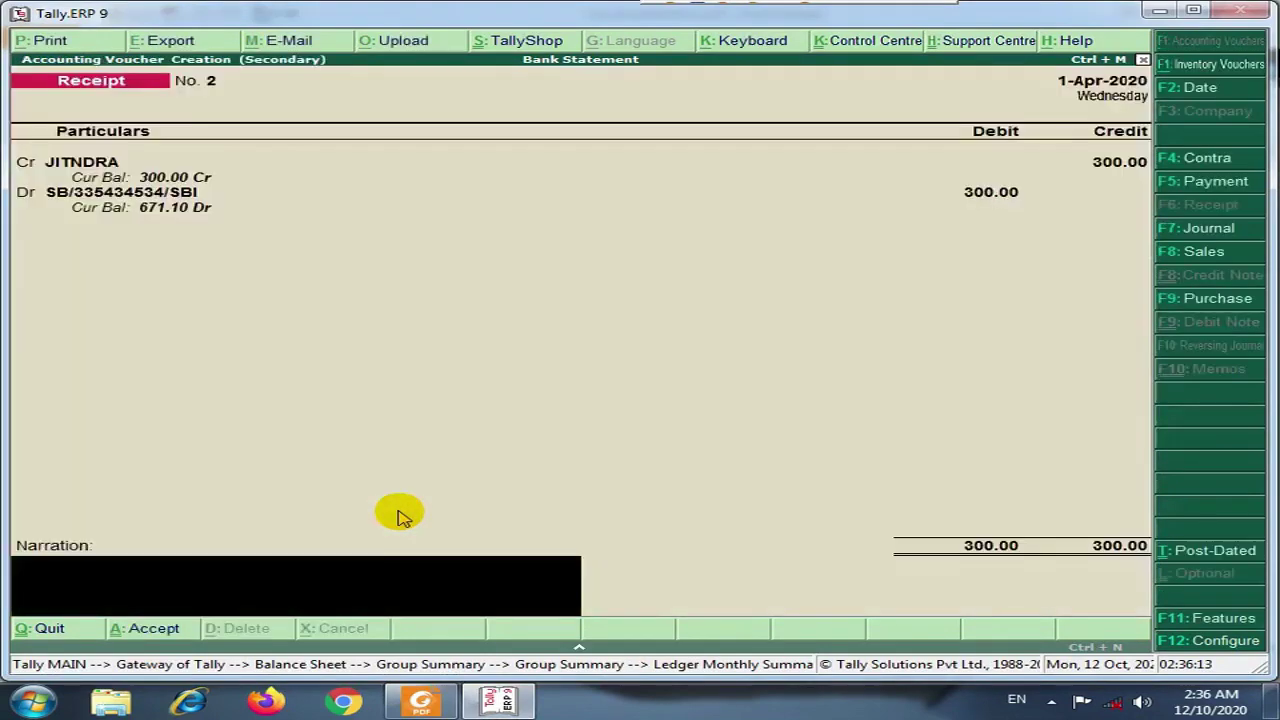
# Check the 300.00 credit's description on the Foxit Reader statement, and save the Tally.ERP 9 receipt with a blank narration.
pyautogui.hotkey('alt', 'Tab')
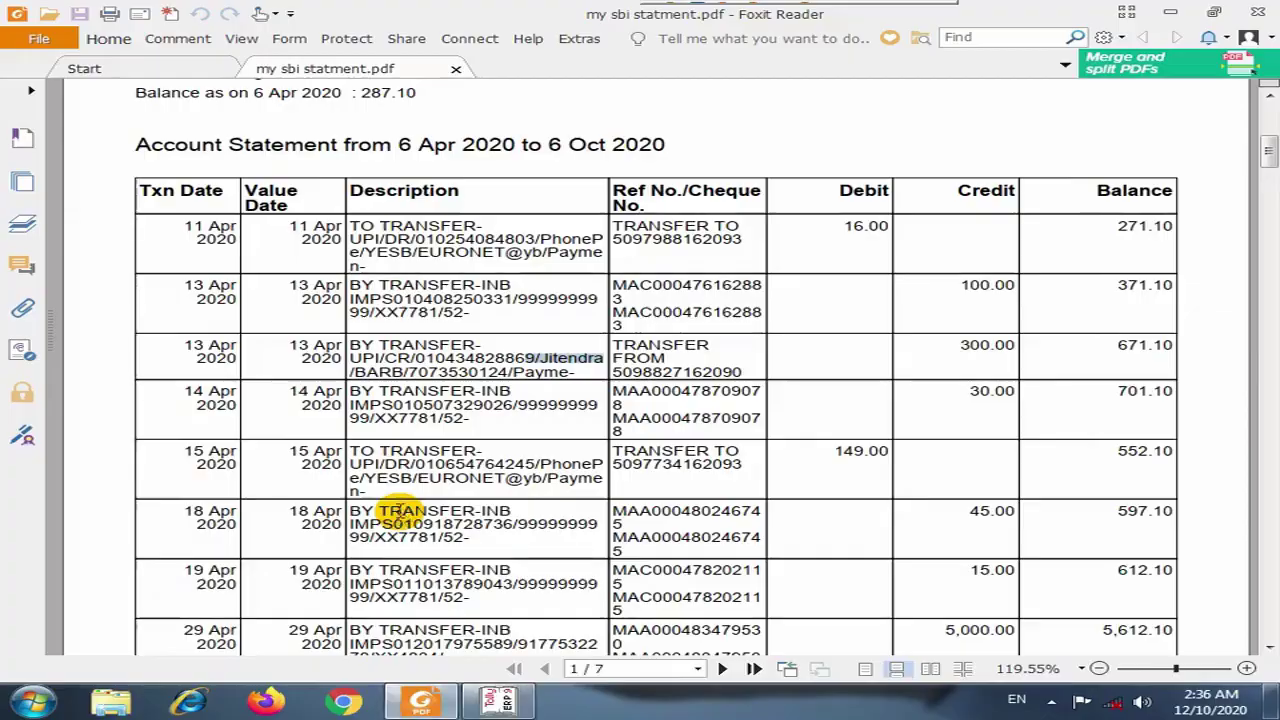
pyautogui.moveTo(532, 357); pyautogui.dragTo(594, 373)
pyautogui.hotkey('alt', 'Tab')
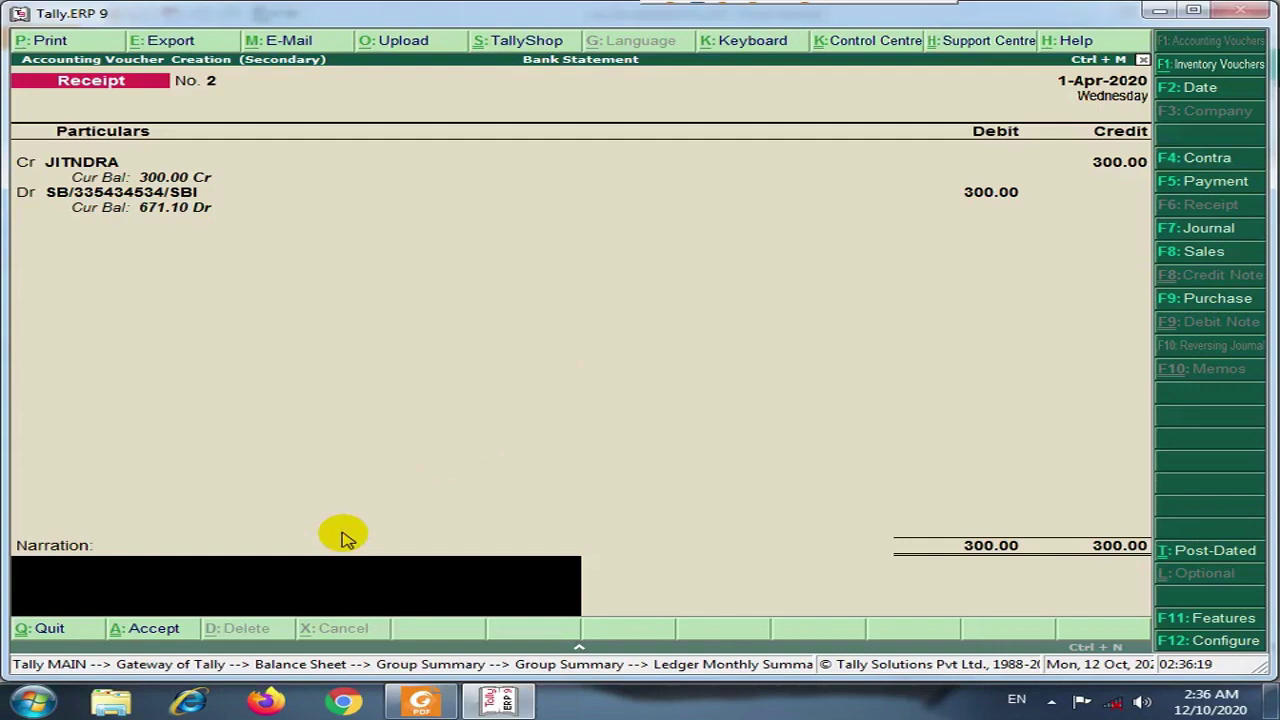
pyautogui.press('Return')
pyautogui.press('Return')
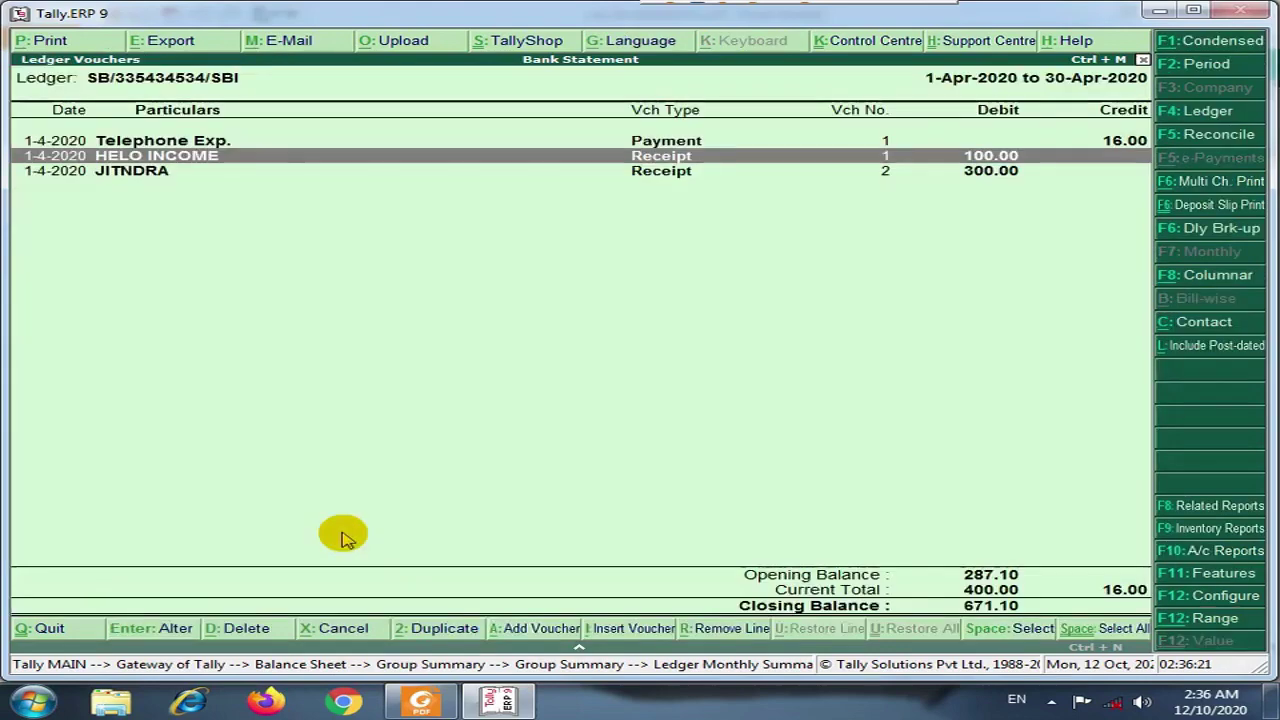
# Compare the bank ledger's closing balance in Tally.ERP 9 with the statement balance after the 300.00 credit in Foxit Reader.
pyautogui.press('Down')
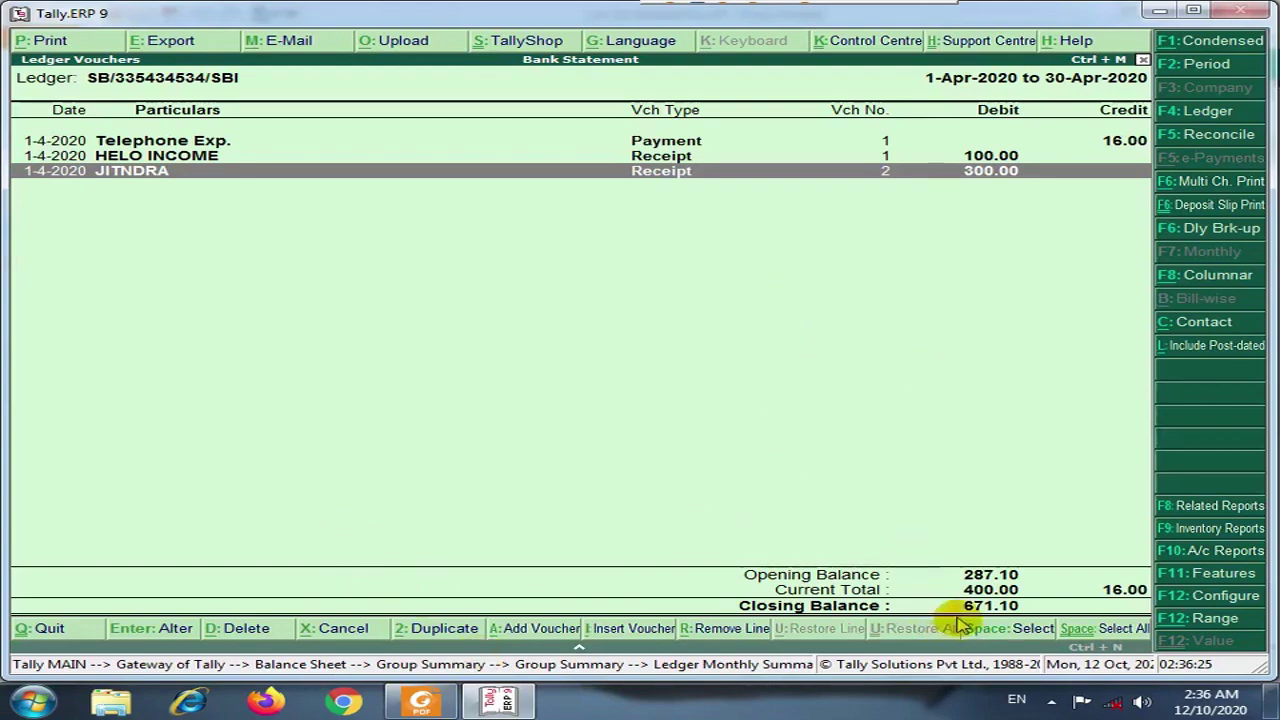
pyautogui.hotkey('alt', 'Tab')
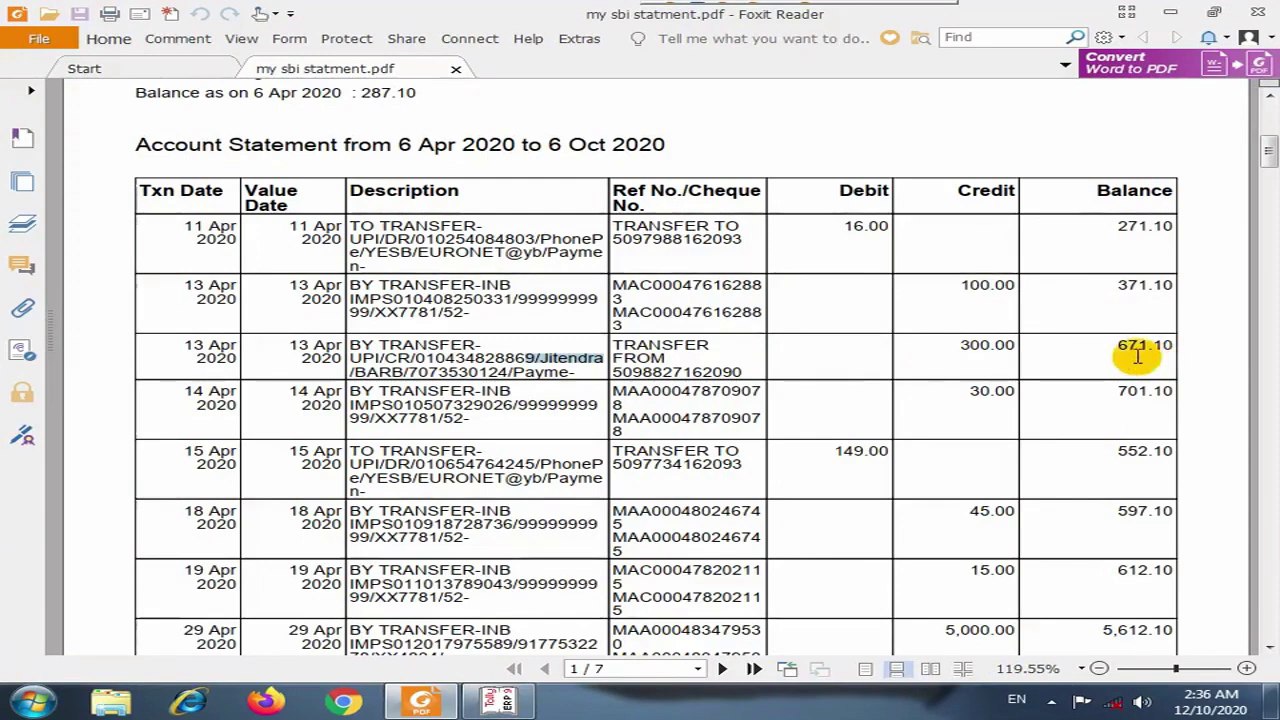
pyautogui.hotkey('alt', 'Tab')
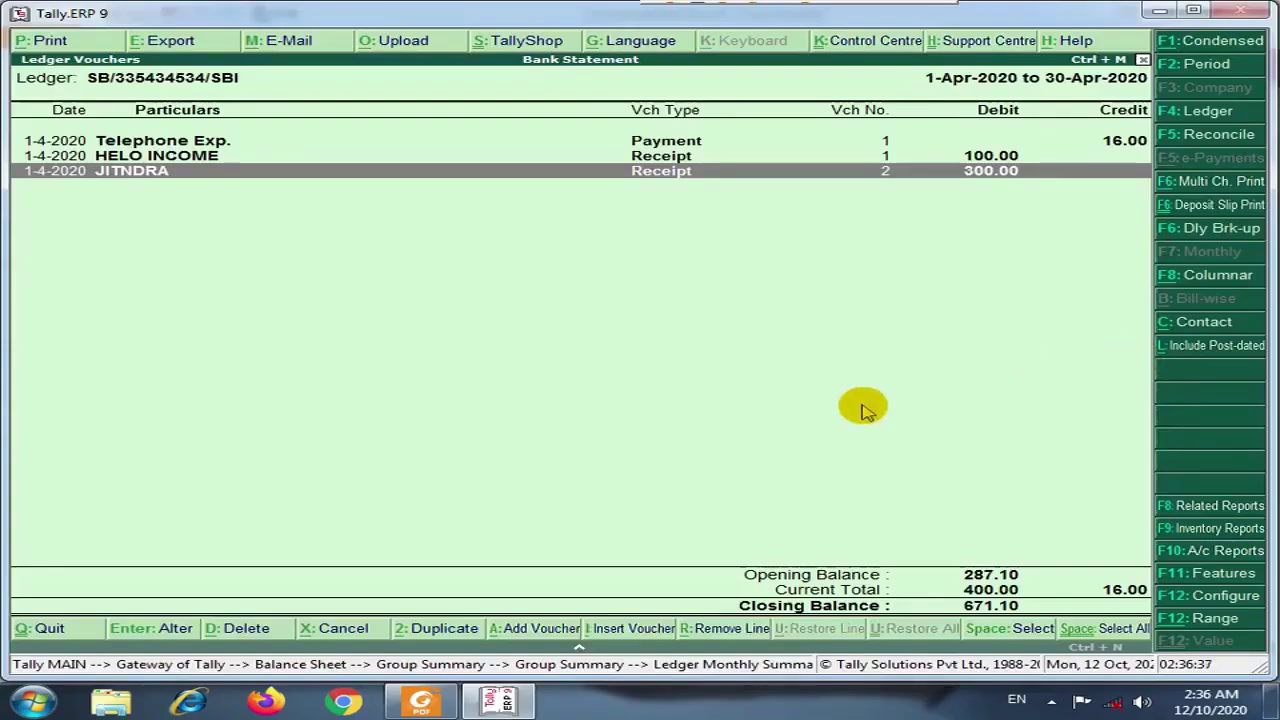
pyautogui.hotkey('alt', 'Tab')
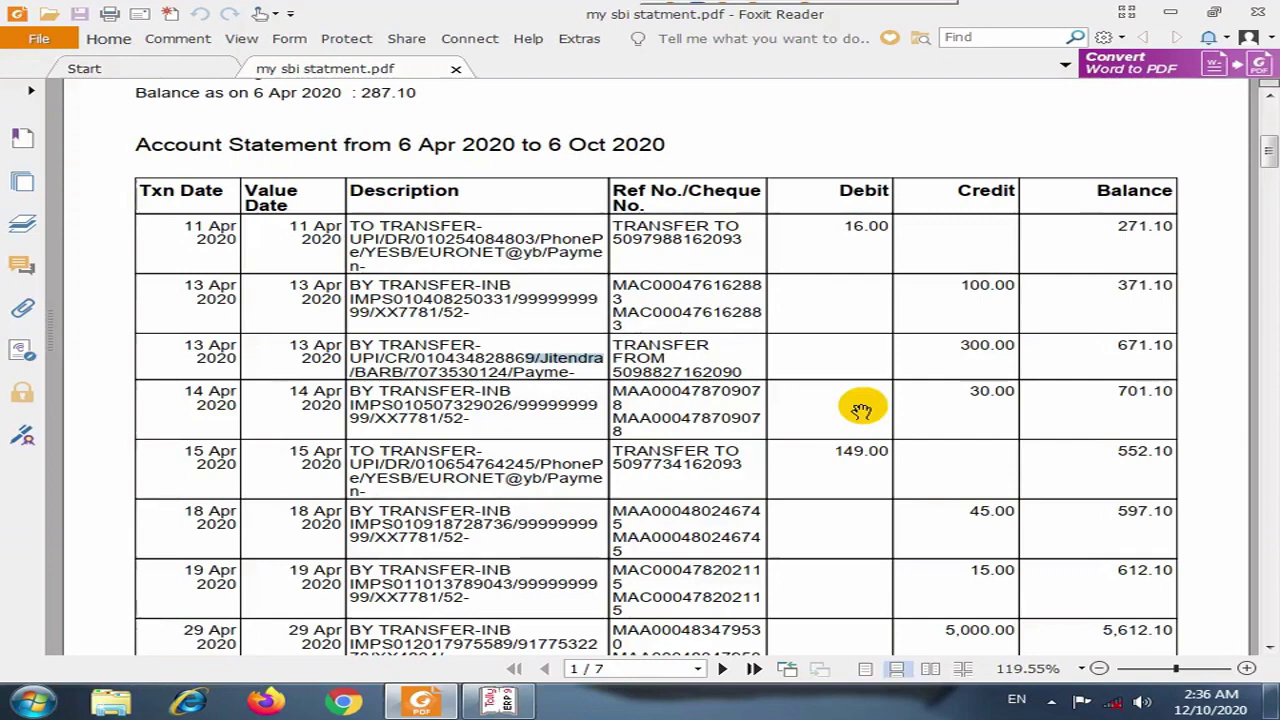
pyautogui.hotkey('alt', 'Tab')
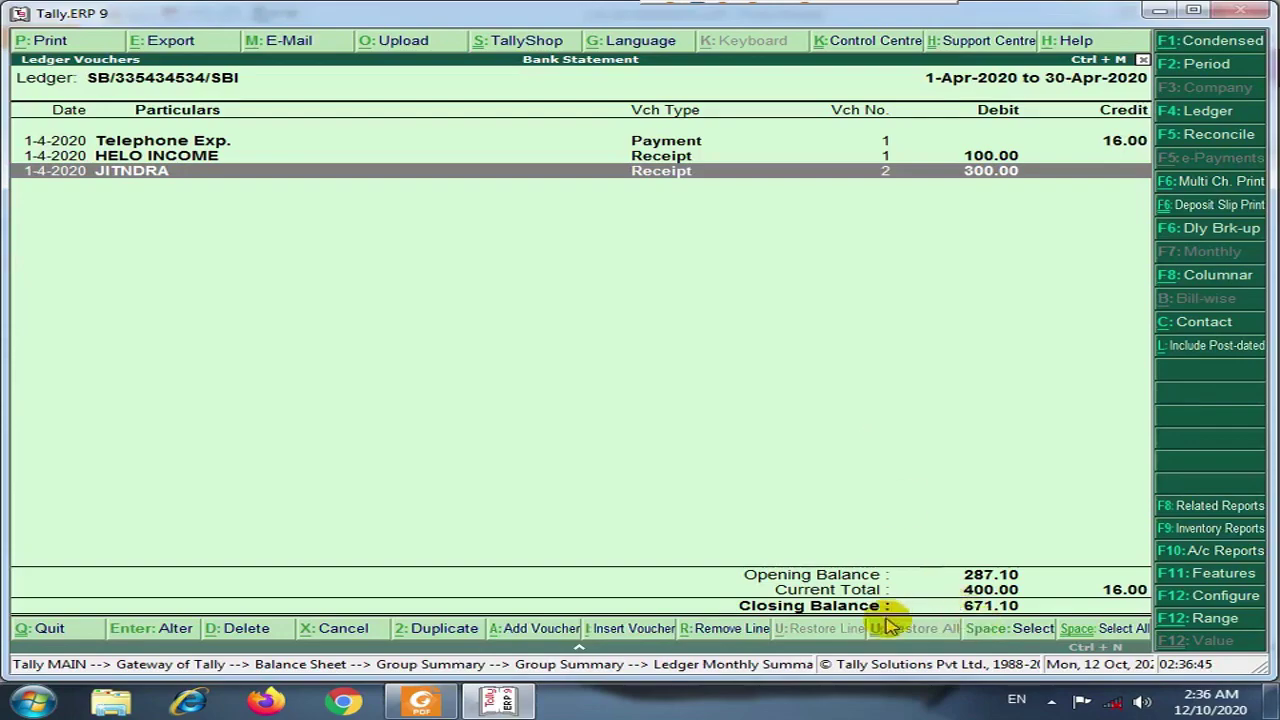
pyautogui.hotkey('alt', 'Tab')
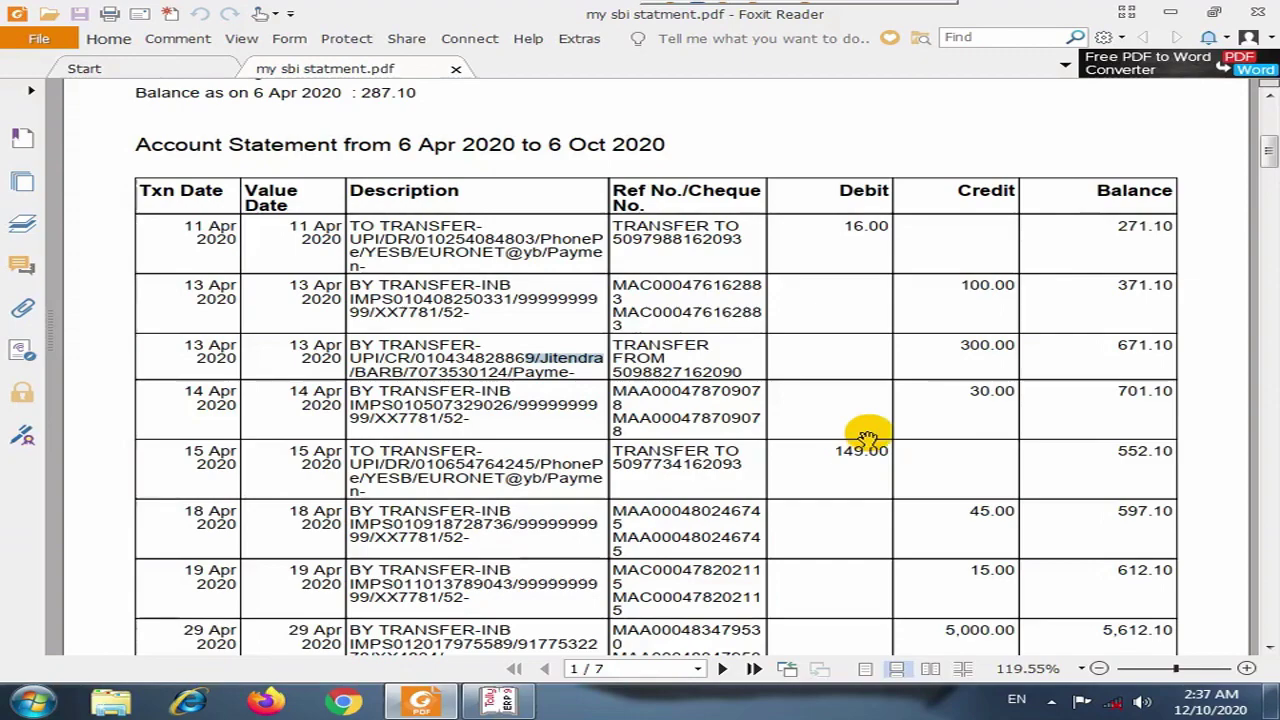
pyautogui.hotkey('alt', 'Tab')
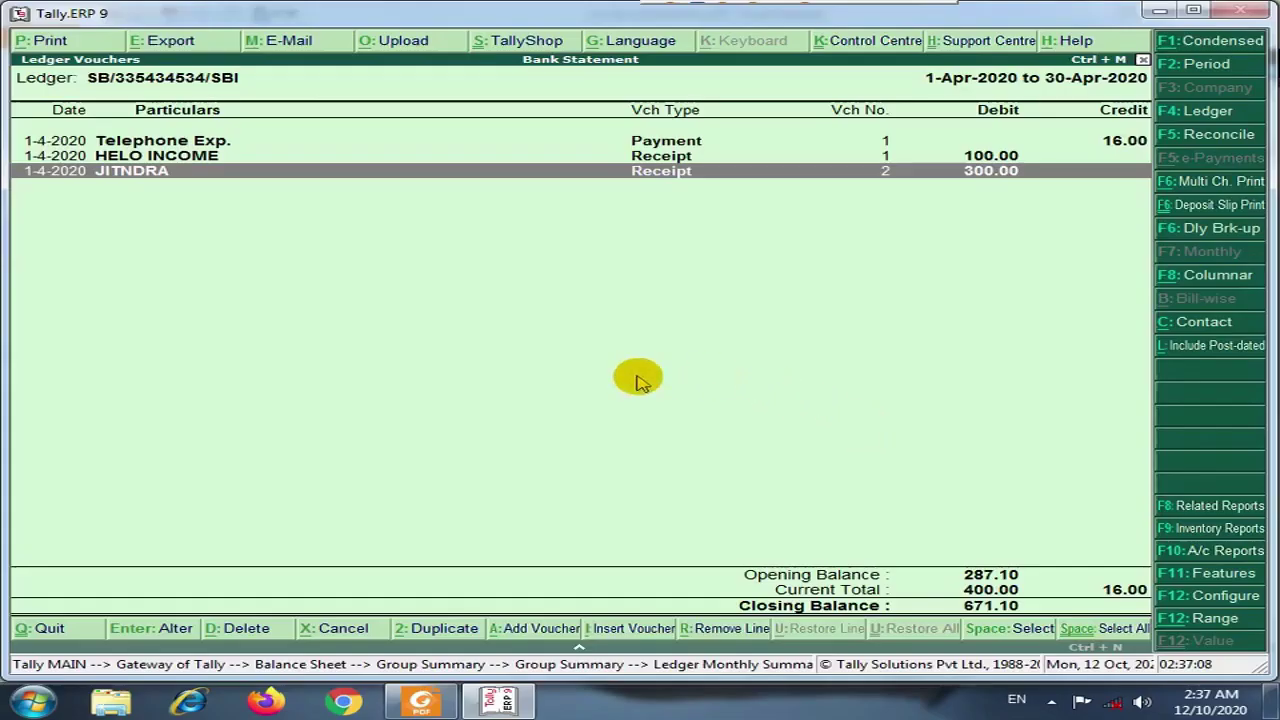
# Review the statement's April and early May entries in Foxit Reader, checking descriptions and amounts for transactions with an unidentified payer.
pyautogui.hotkey('alt', 'Tab')
pyautogui.scroll(-1, 750, 420)
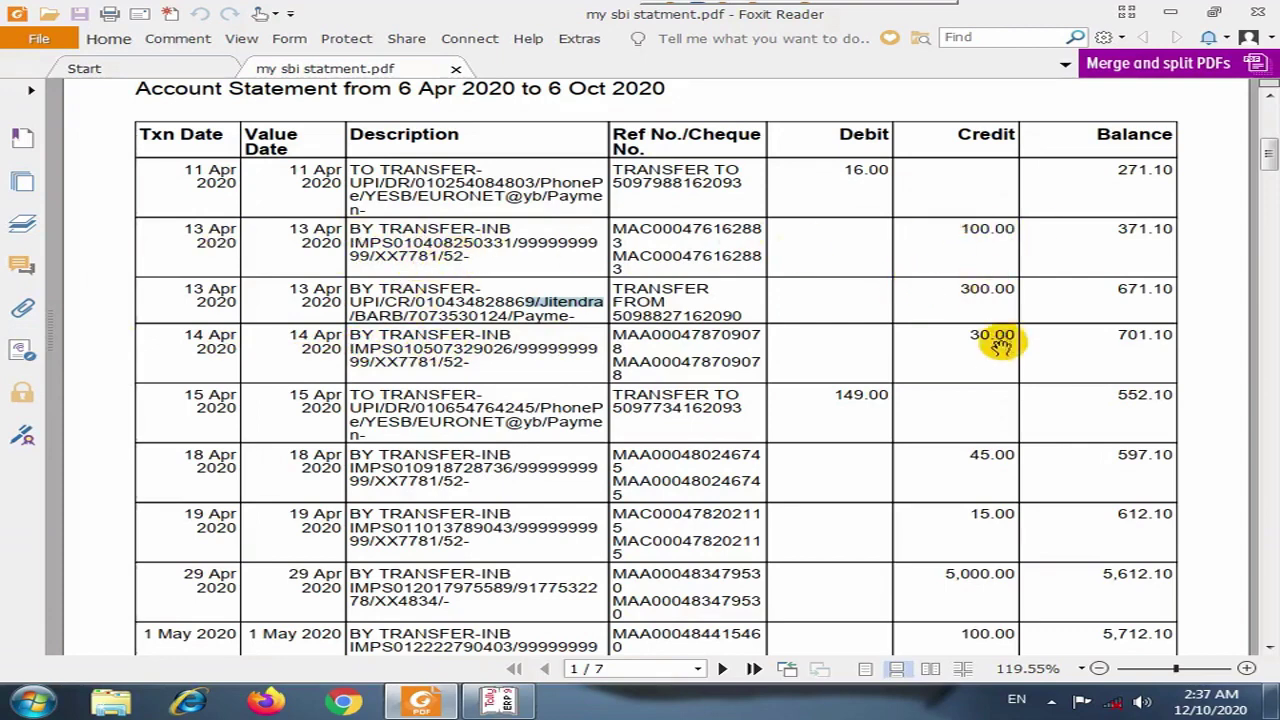
pyautogui.scroll(-1, 574, 347)
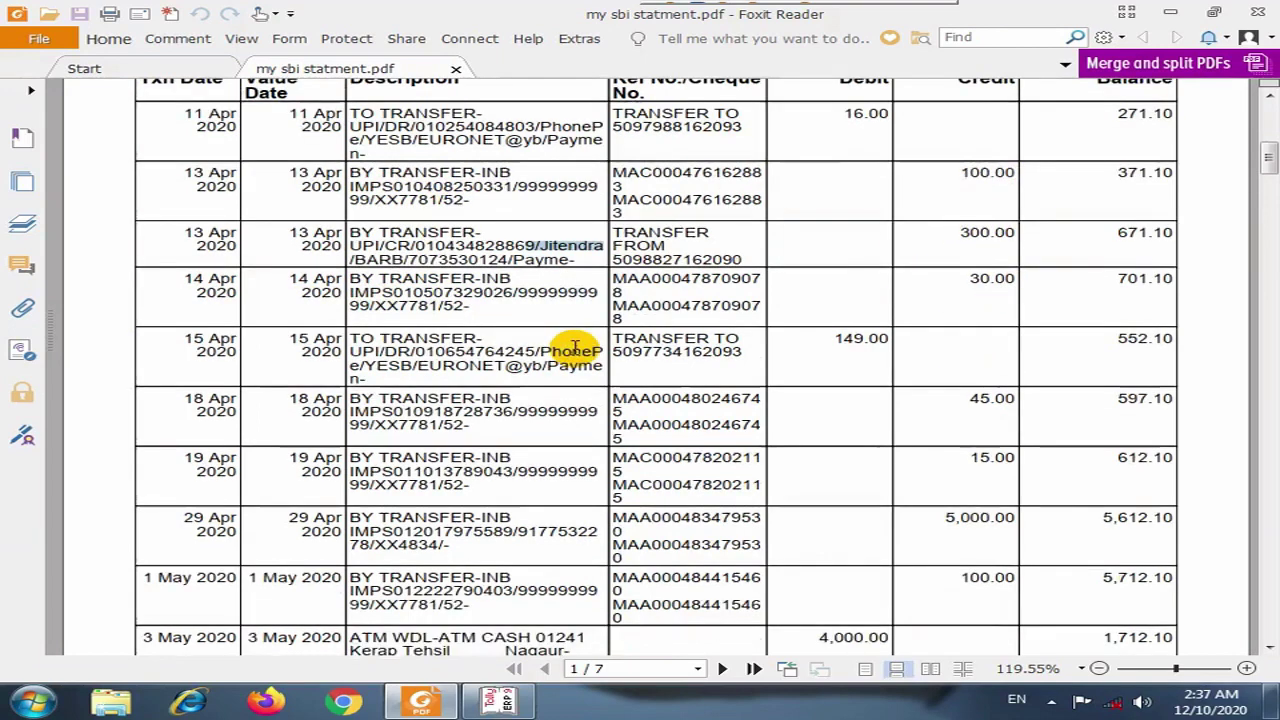
pyautogui.scroll(3, 566, 296)
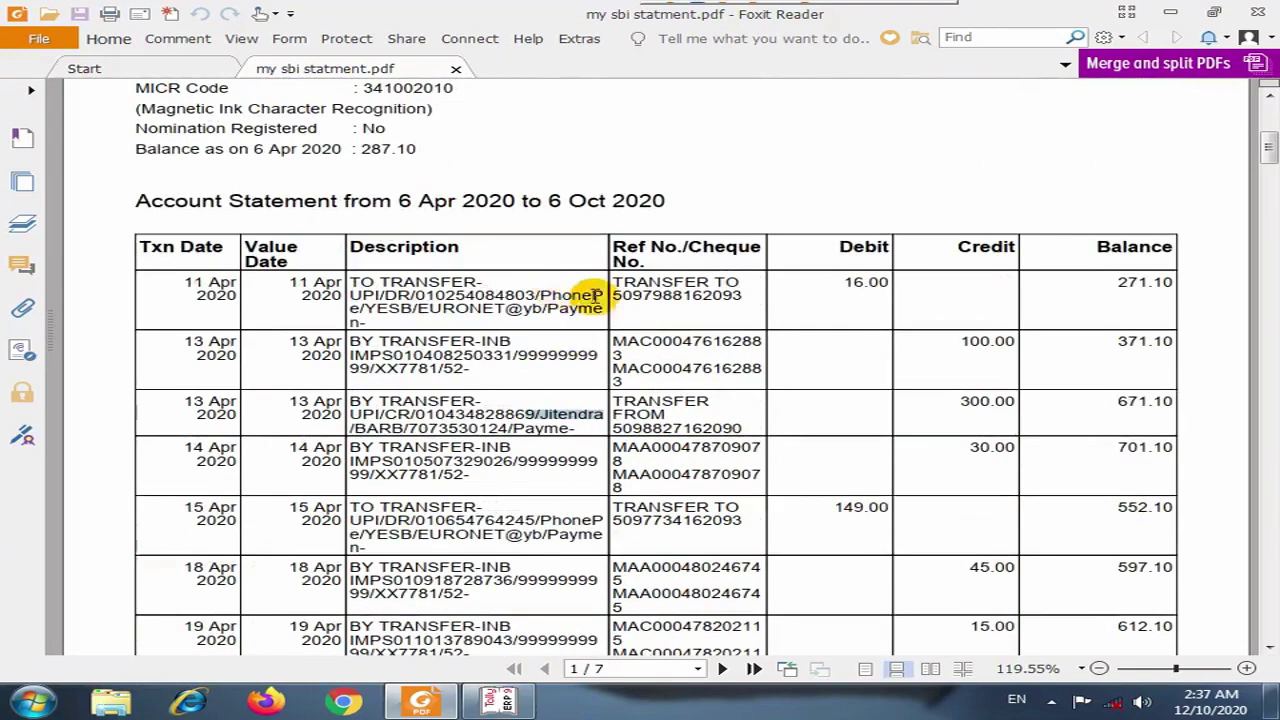
pyautogui.scroll(-2, 918, 365)
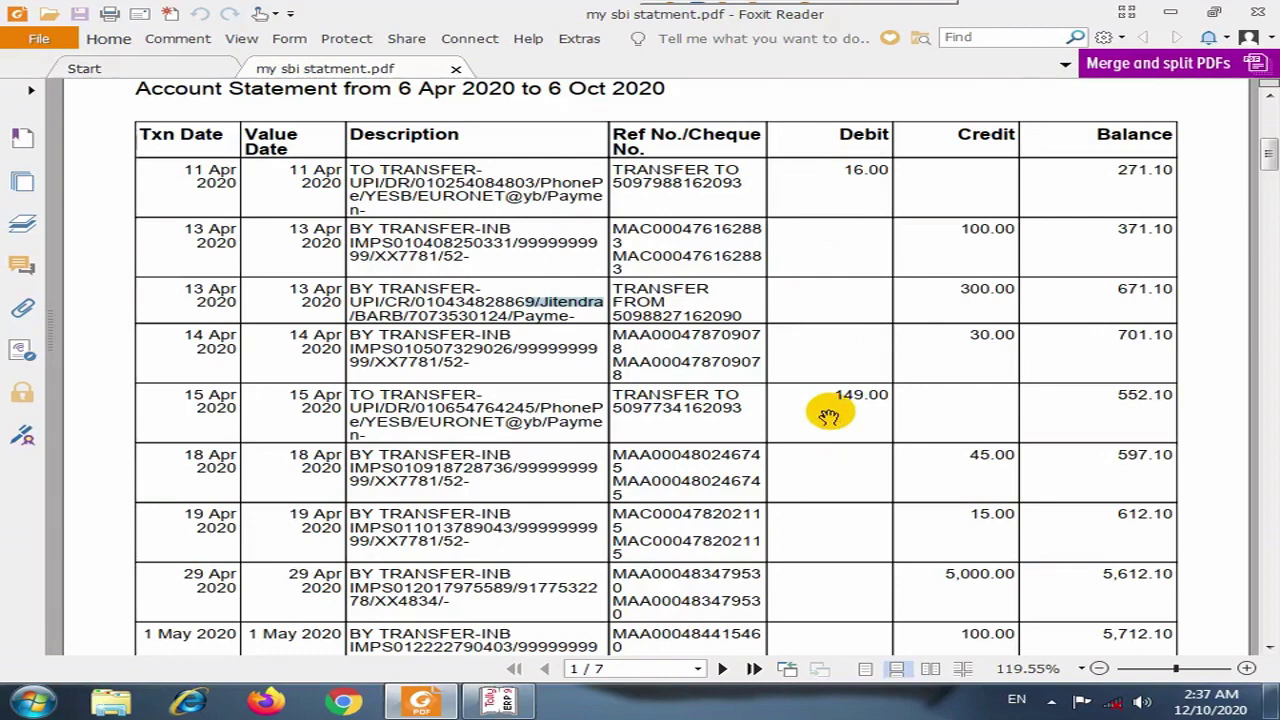
pyautogui.scroll(-3, 829, 412)
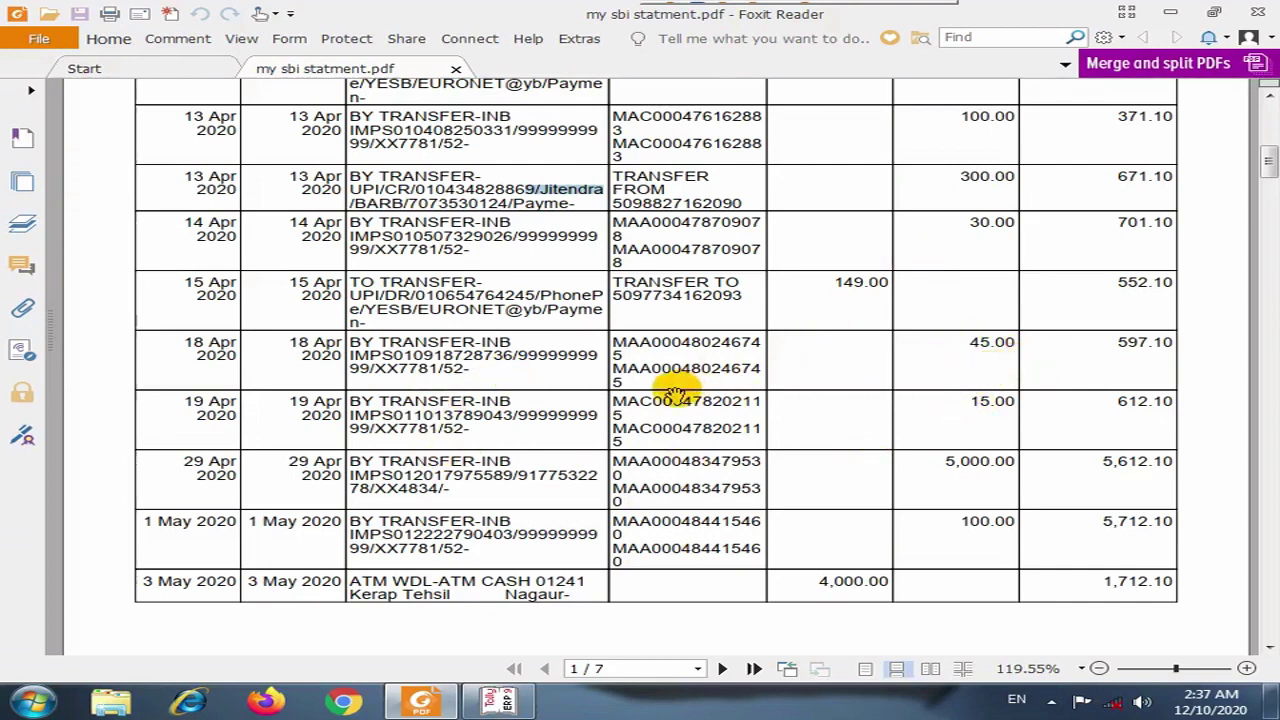
pyautogui.scroll(-1, 676, 393)
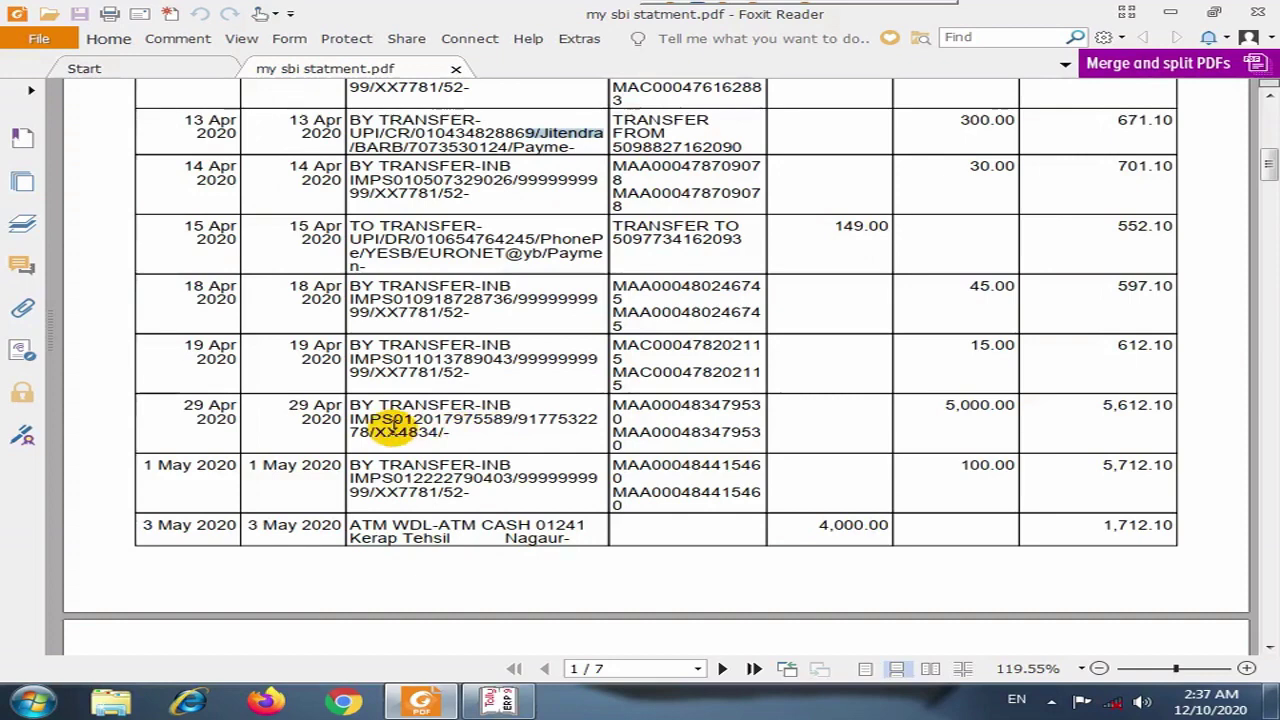
pyautogui.click(400, 424)
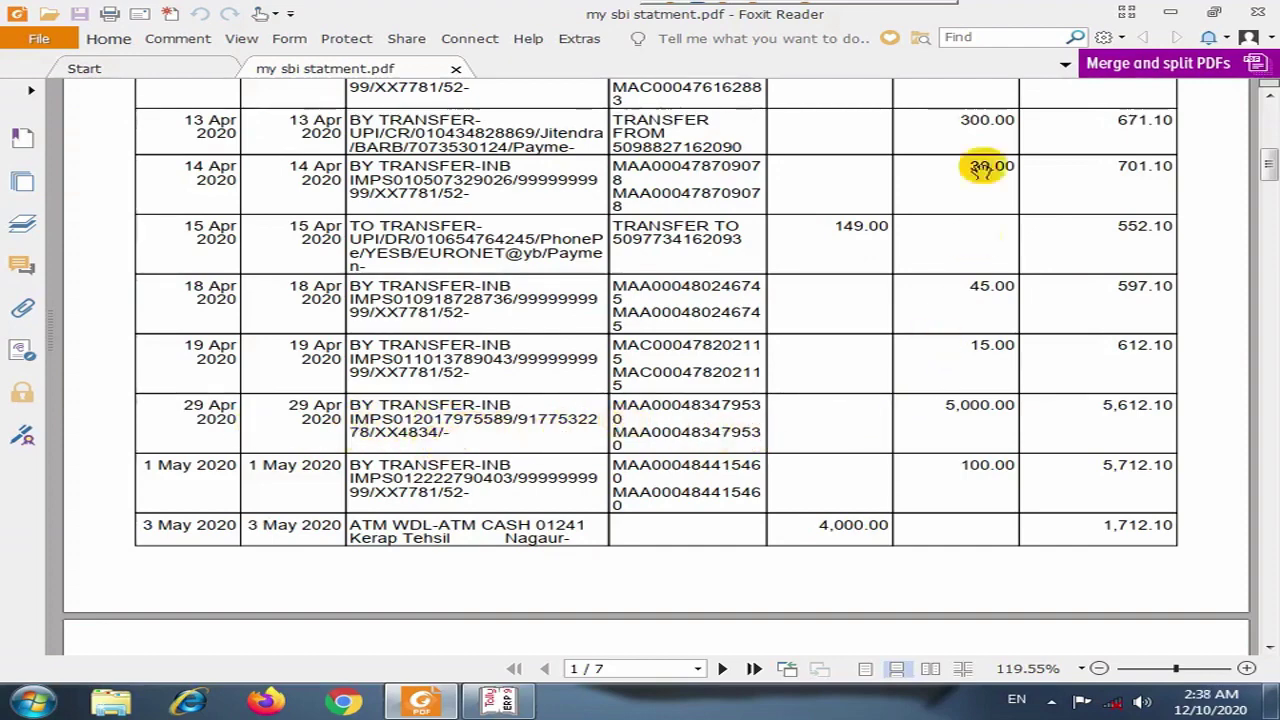
pyautogui.scroll(3, 966, 237)
pyautogui.scroll(-4, 966, 234)
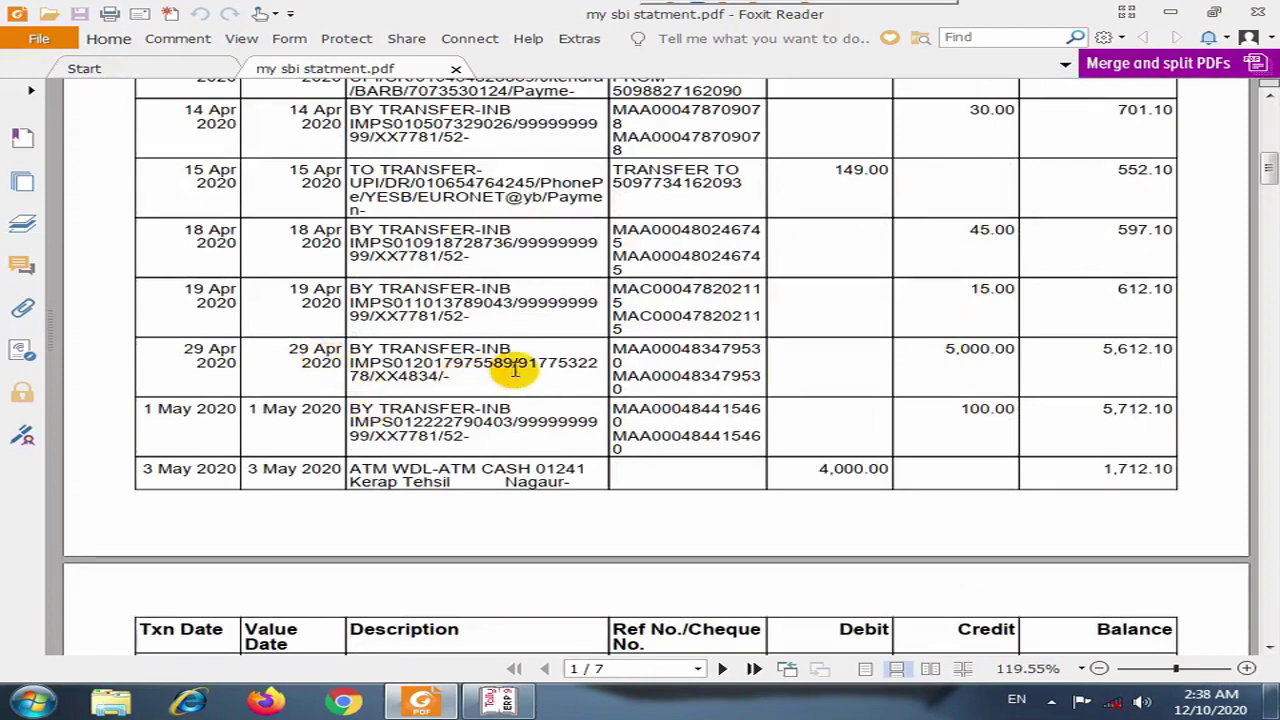
# Add a new receipt voucher in Tally.ERP 9 for the statement's 29 Apr credit, crediting the SUSPENSE ledger with 5,000.00.
pyautogui.hotkey('alt', 'Tab')
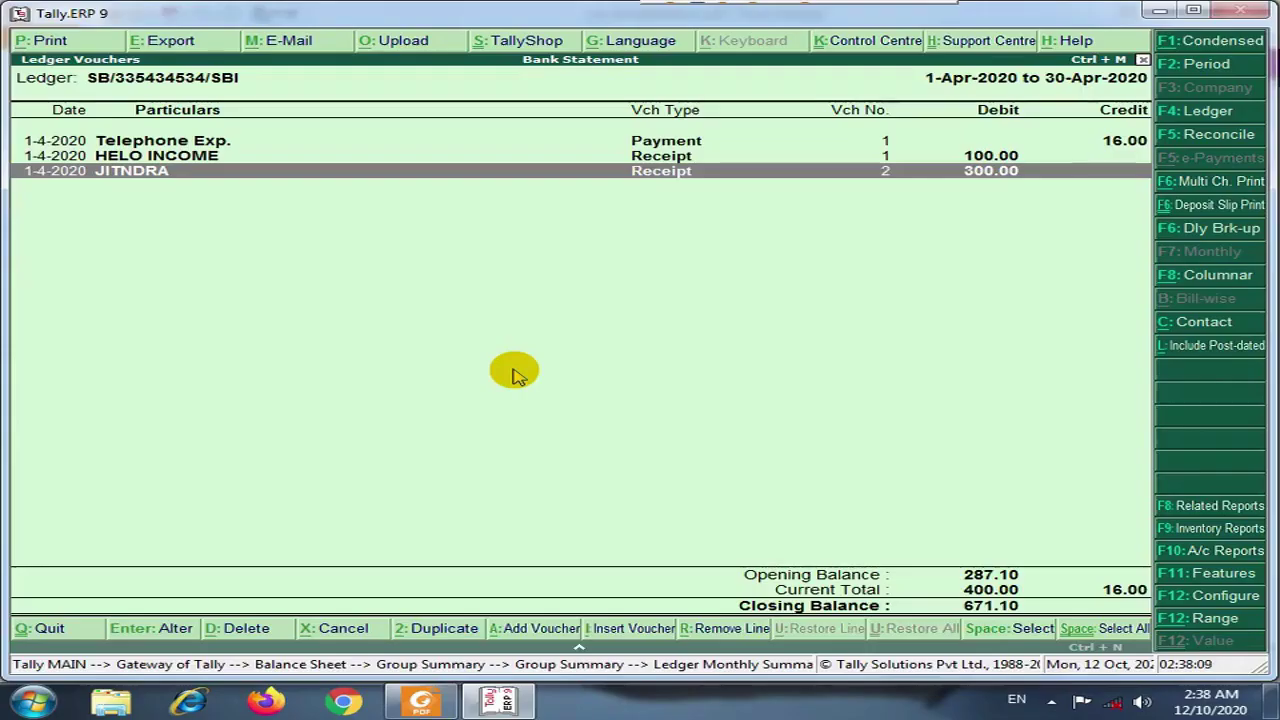
pyautogui.hotkey('alt', 'a')
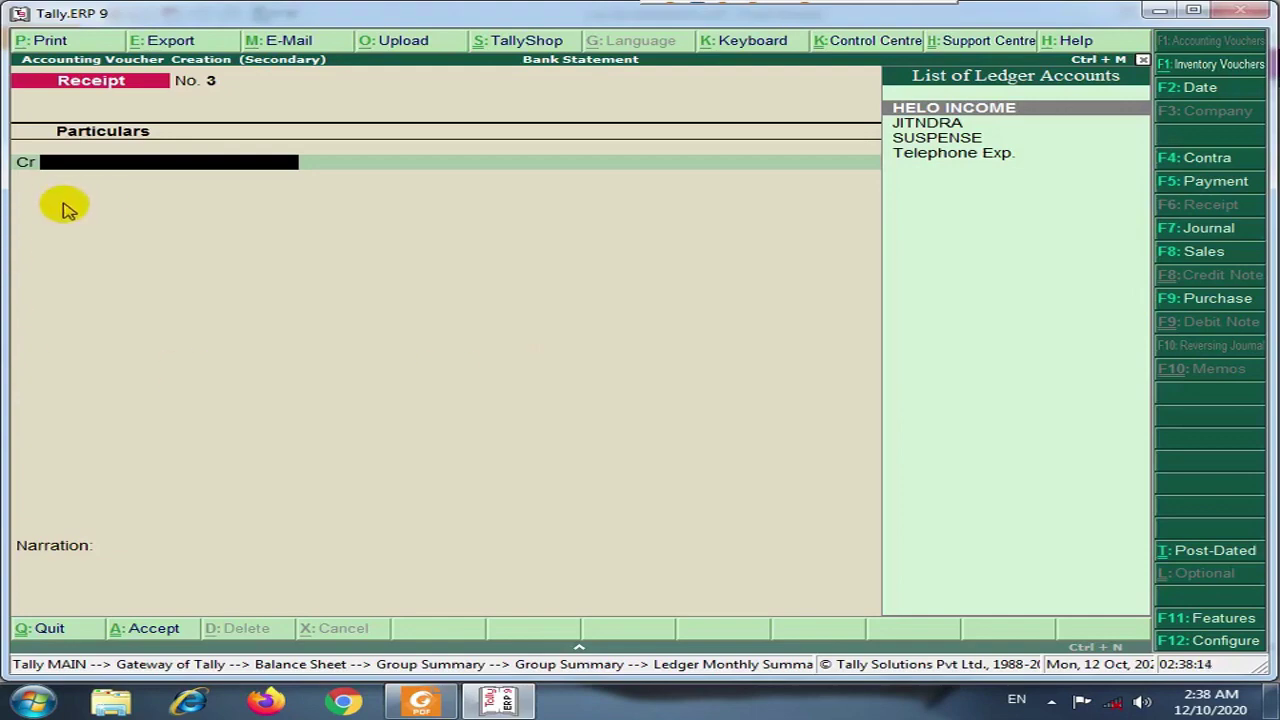
pyautogui.hotkey('alt', 'Tab')
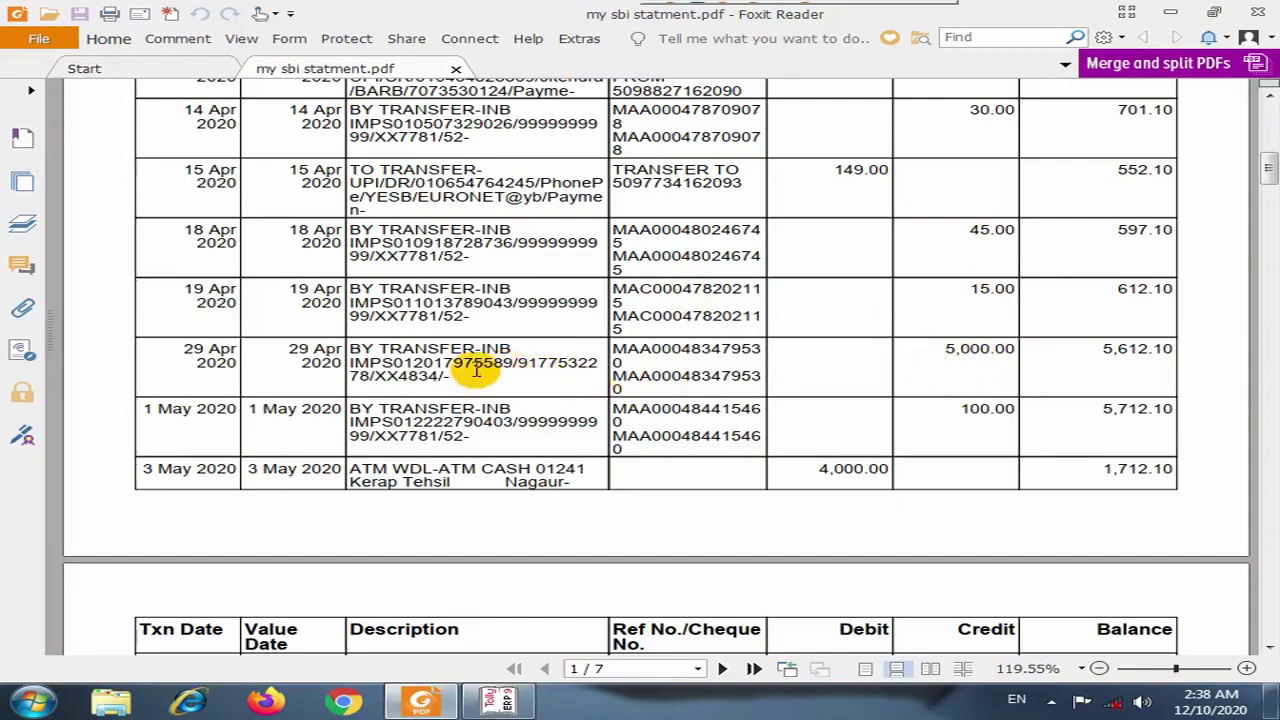
pyautogui.hotkey('alt', 'Tab')
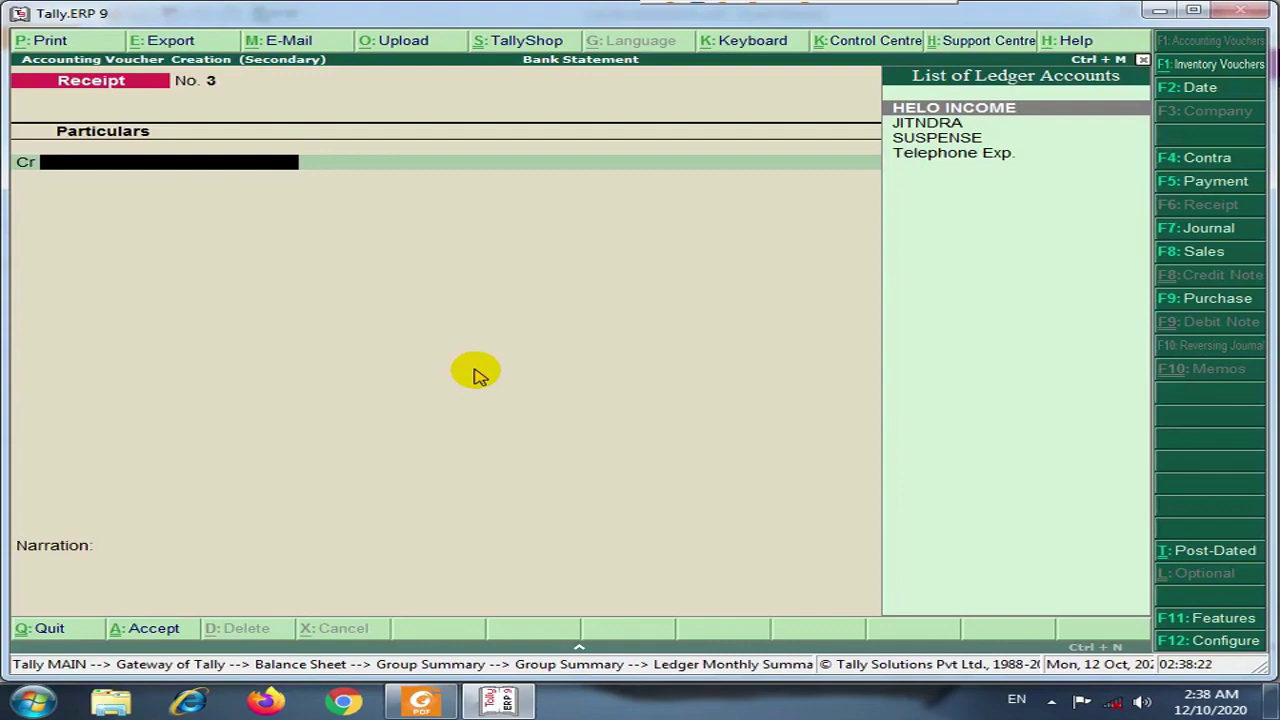
pyautogui.press('Down')
pyautogui.press('Down')
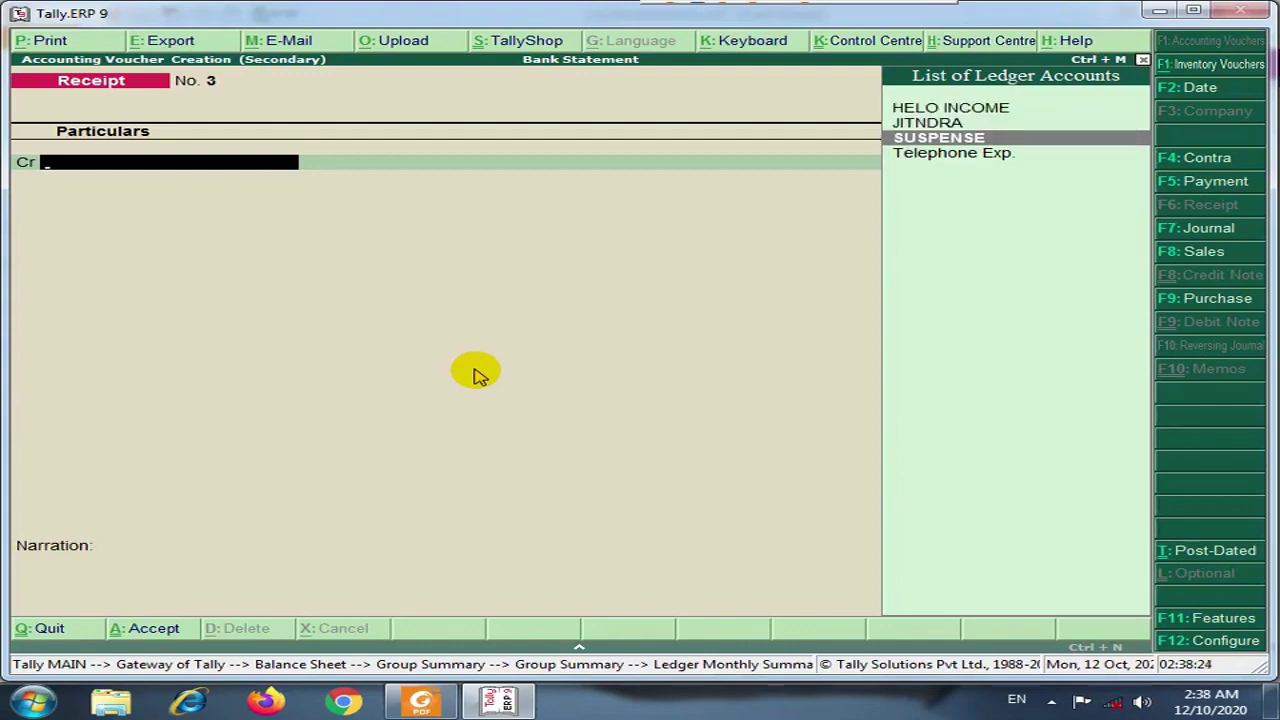
pyautogui.press('Return')
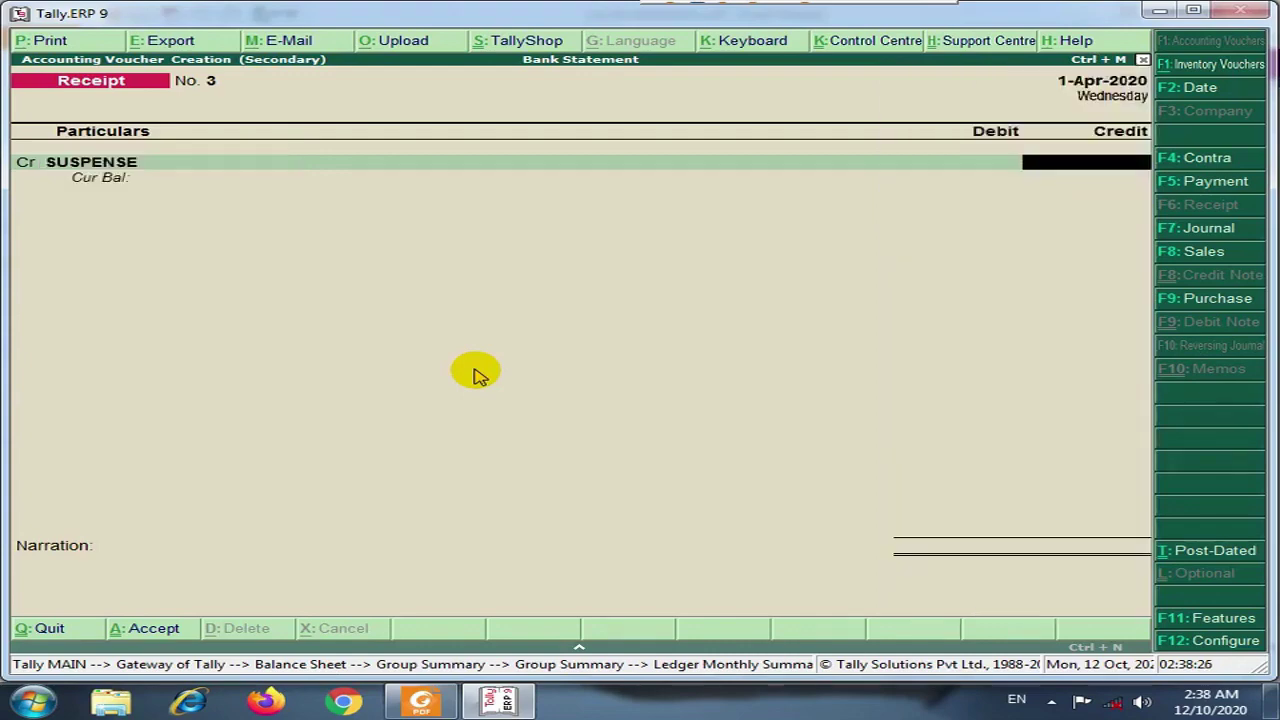
pyautogui.hotkey('alt', 'Tab')
pyautogui.hotkey('alt', 'Tab')
pyautogui.press('Return')
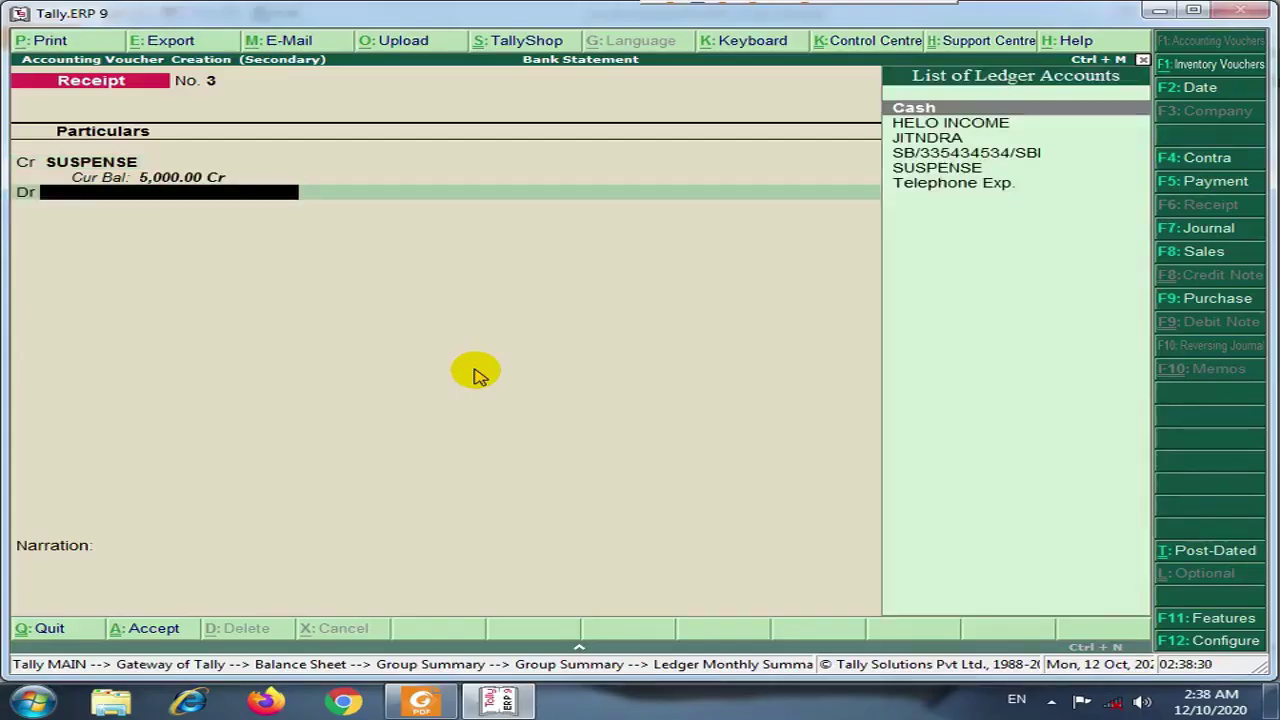
# Debit the SBI savings bank ledger with 5,000.00 in the receipt and accept the Cheque/DD bank allocation without instrument details.
pyautogui.press('Down')
pyautogui.press('Down')
pyautogui.press('Down')
pyautogui.press('Return')
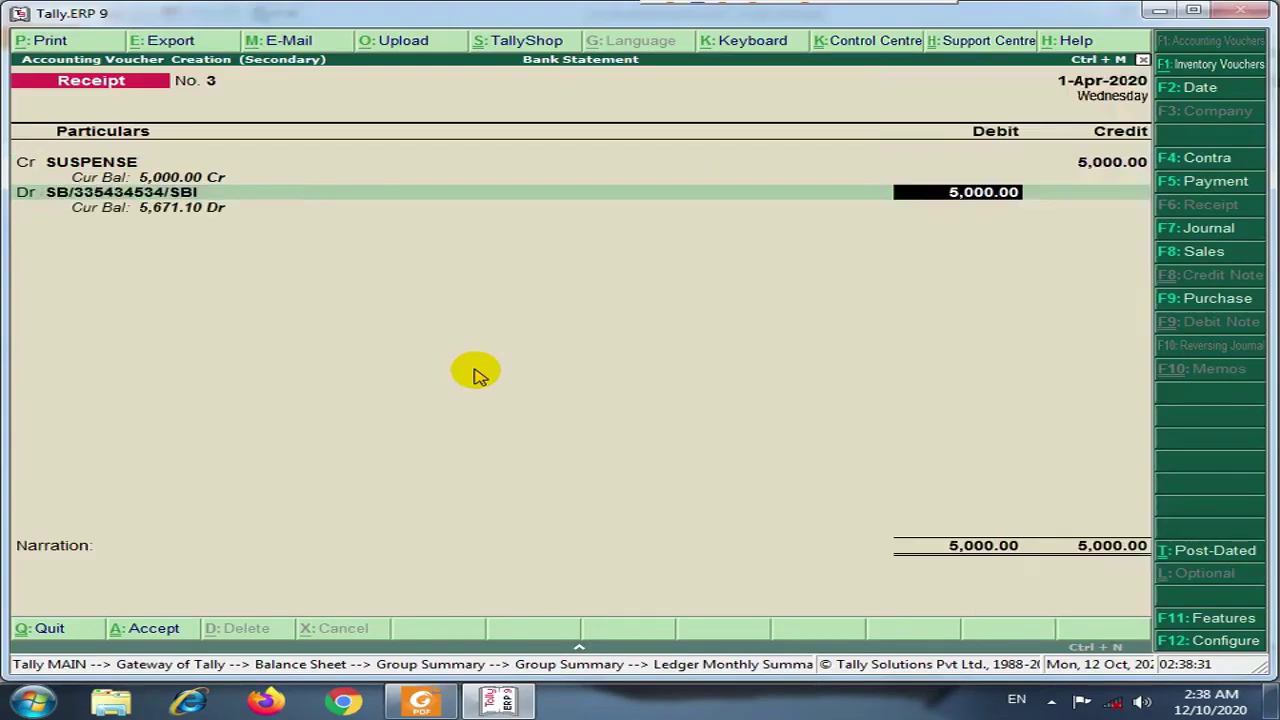
pyautogui.press('Return')
pyautogui.press('Return')
pyautogui.press('Return')
pyautogui.press('Return')
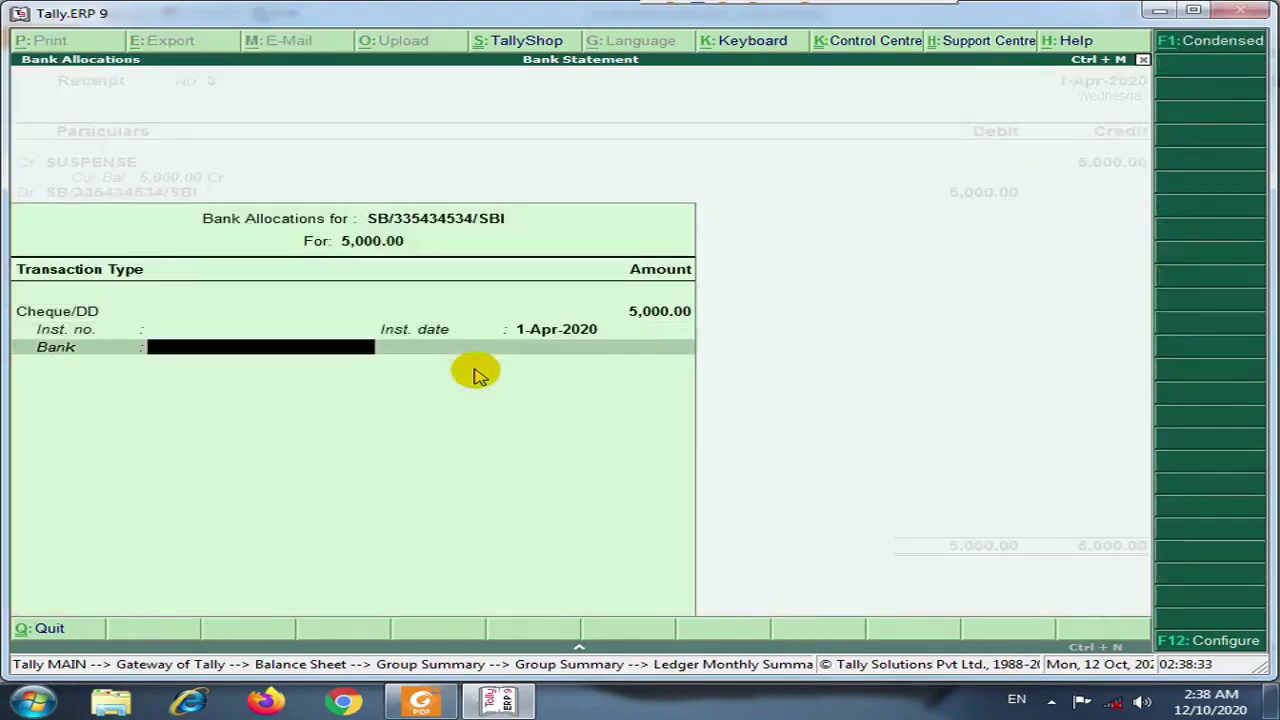
# Check the payer reference of the 29 Apr transfer in Foxit Reader and save the 5,000.00 SUSPENSE receipt in Tally.ERP 9 without a narration.
pyautogui.hotkey('alt', 'Tab')
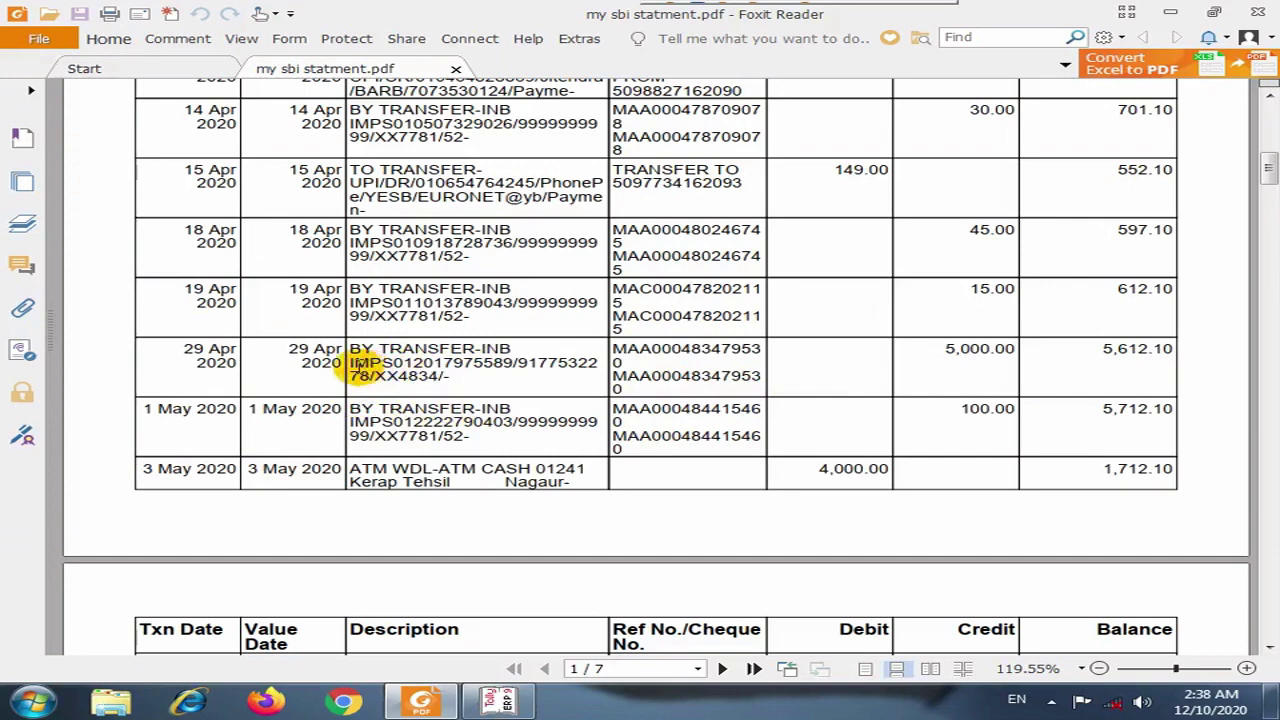
pyautogui.moveTo(346, 364); pyautogui.dragTo(596, 368)
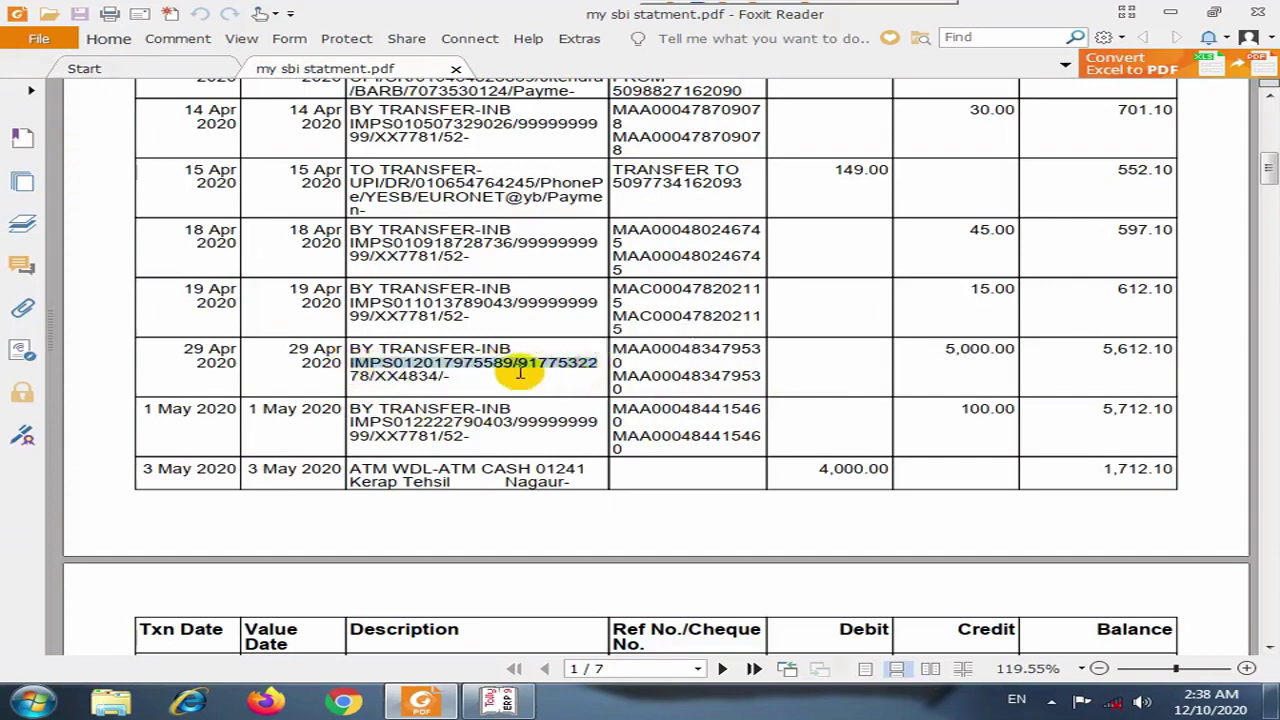
pyautogui.hotkey('alt', 'Tab')
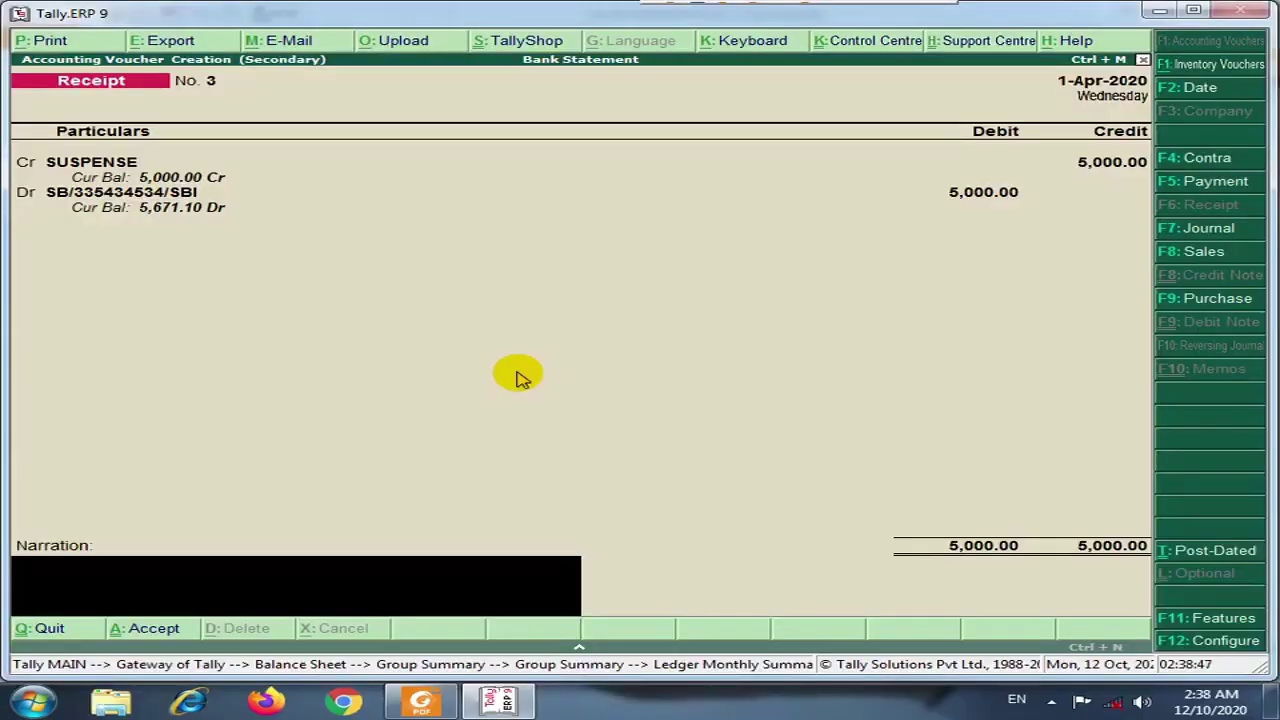
pyautogui.click(106, 621)
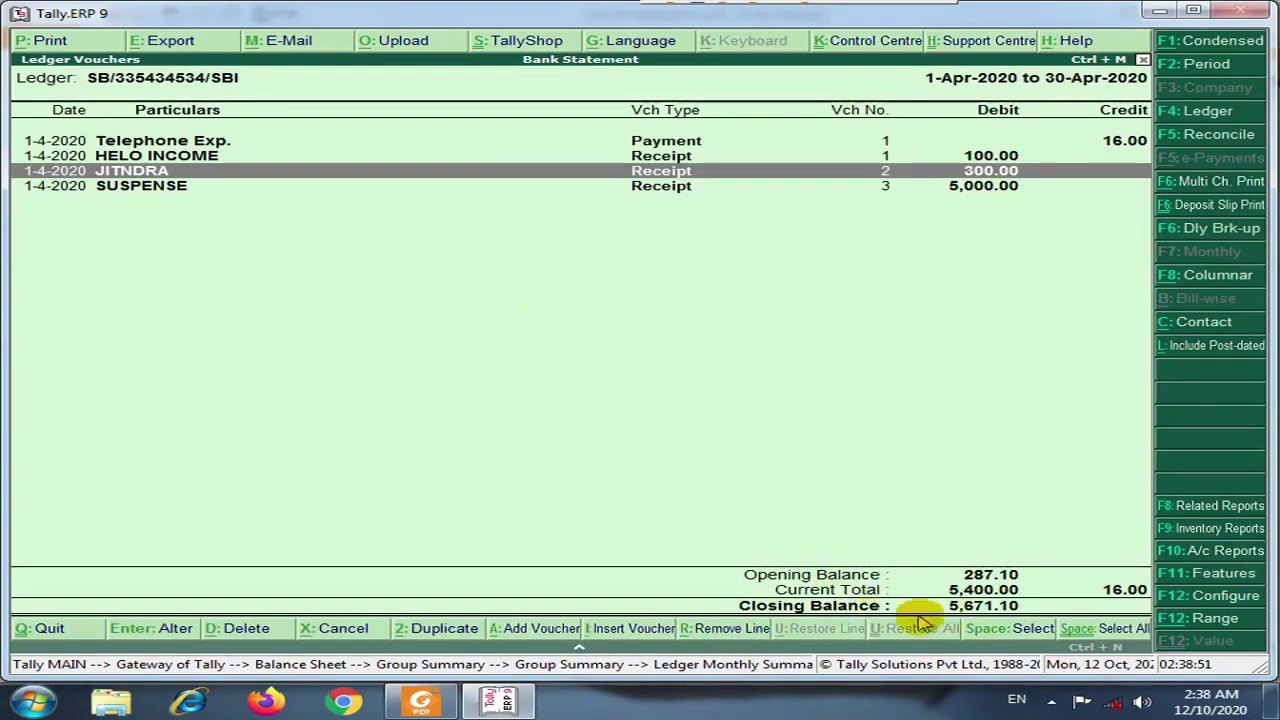
# Examine the statement entries around 3 May in Foxit Reader, checking the ATM withdrawal's description, debit amount and running balance.
pyautogui.hotkey('alt', 'Tab')
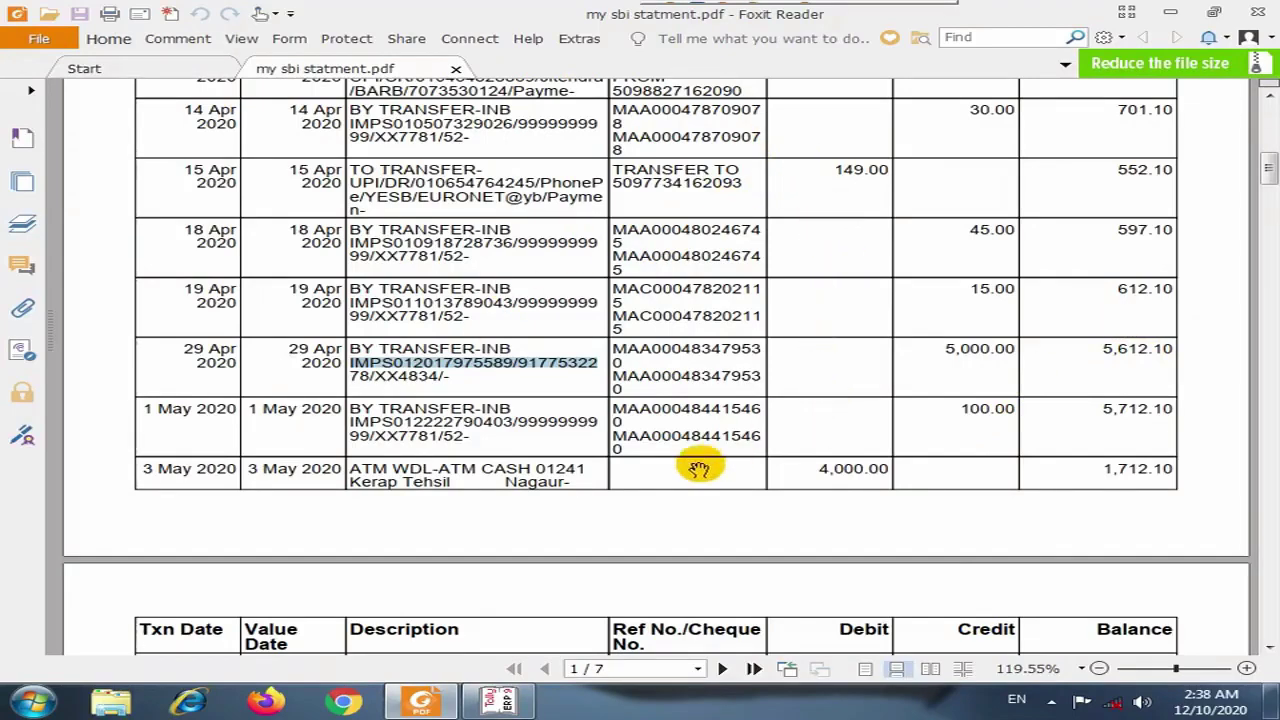
pyautogui.scroll(-1, 694, 466)
pyautogui.scroll(-2, 975, 300)
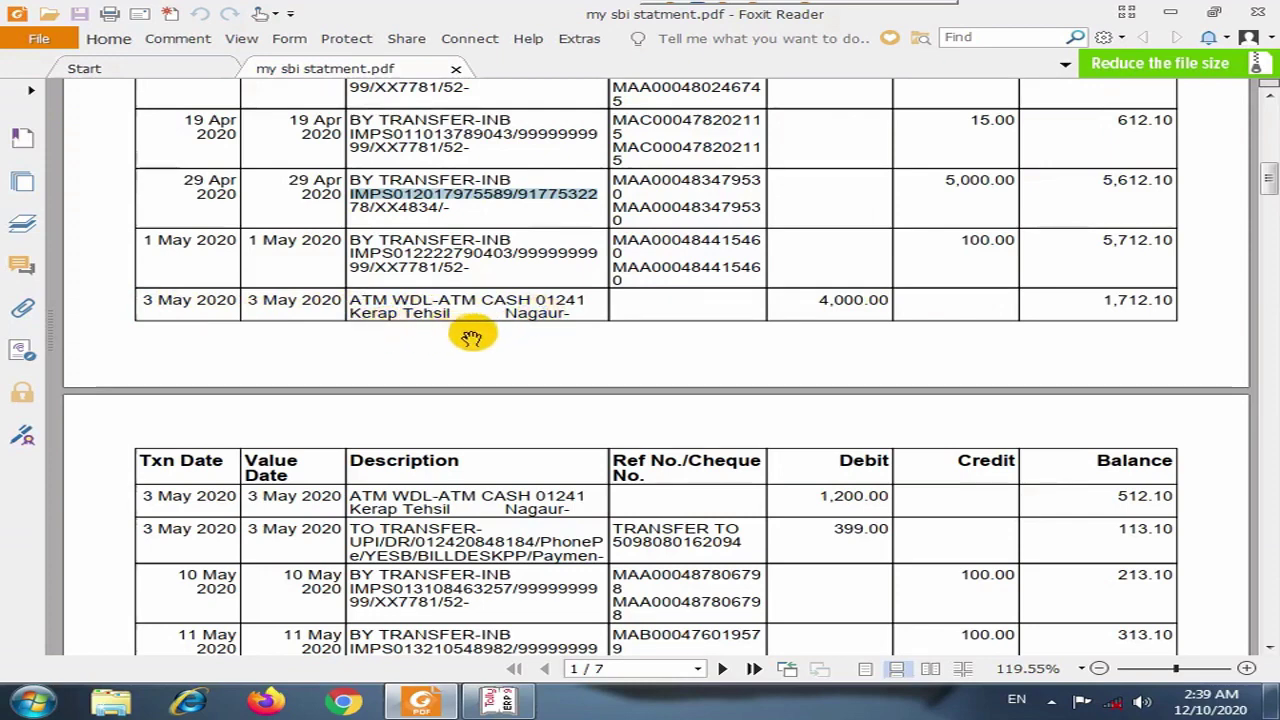
pyautogui.scroll(5, 828, 318)
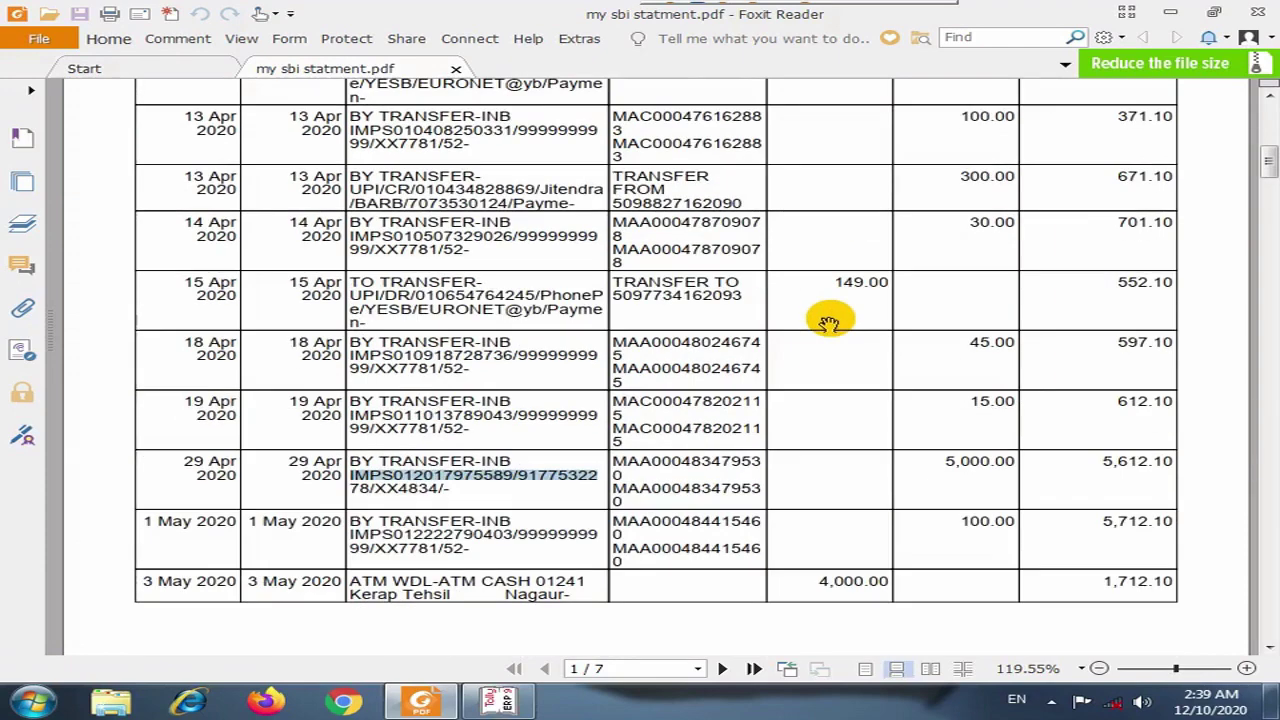
pyautogui.scroll(-4, 828, 320)
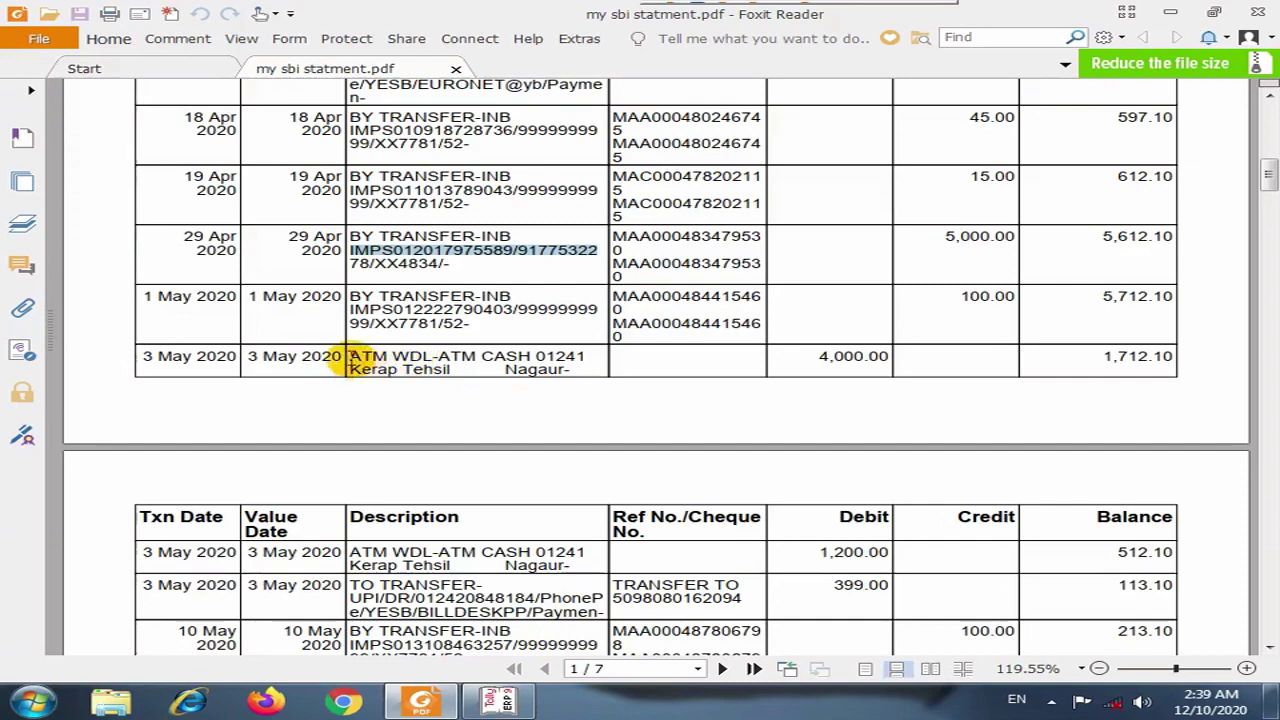
pyautogui.click(362, 358)
pyautogui.moveTo(365, 358); pyautogui.dragTo(430, 369)
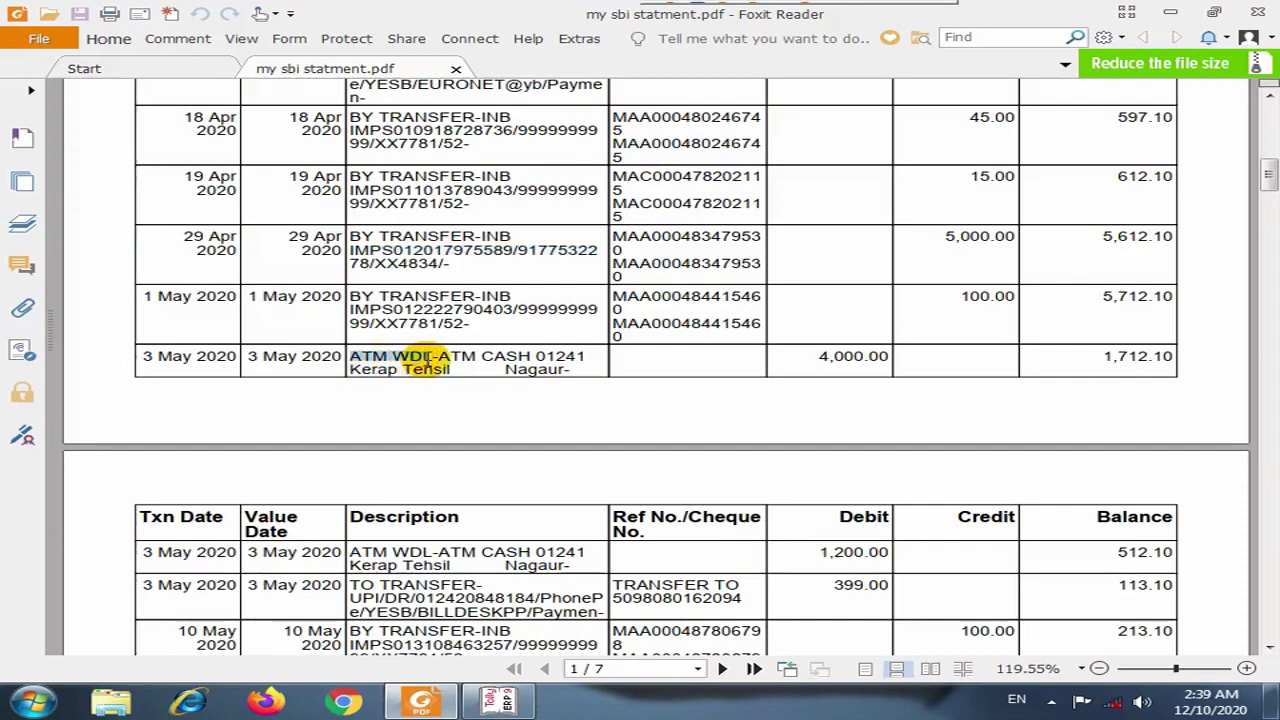
pyautogui.click(430, 369)
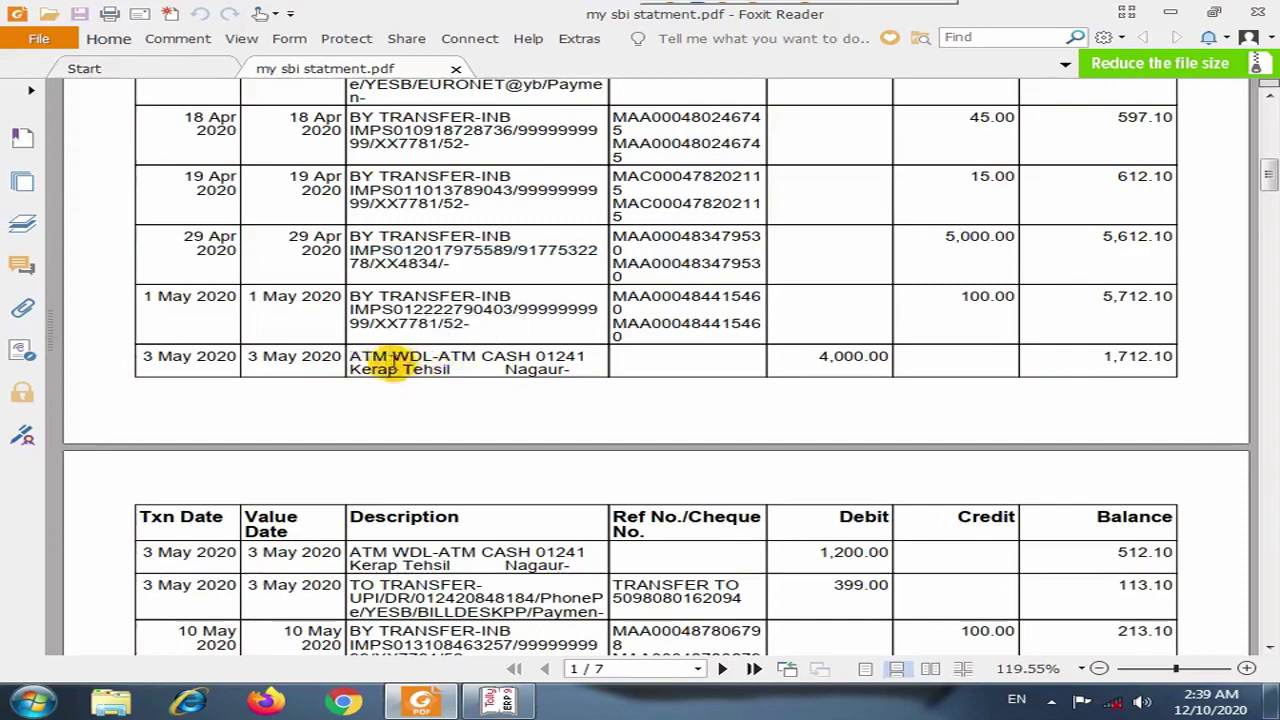
pyautogui.moveTo(392, 358); pyautogui.dragTo(424, 362)
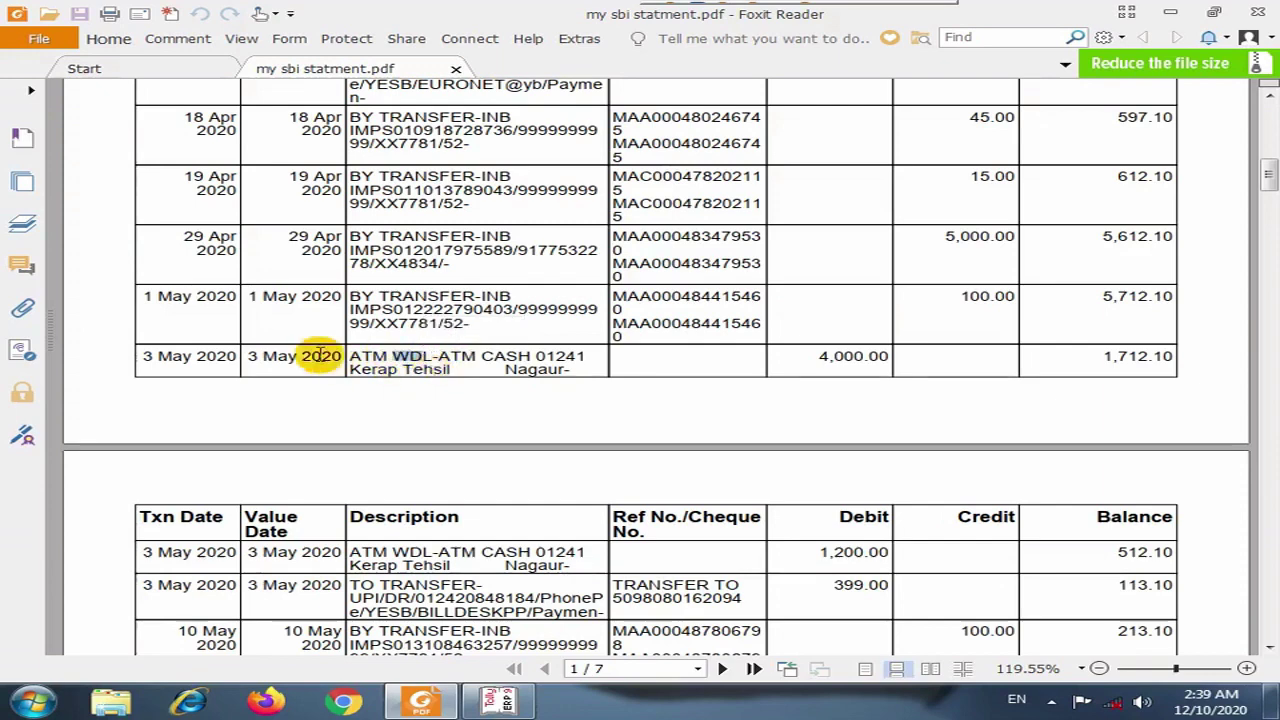
pyautogui.moveTo(345, 360); pyautogui.dragTo(337, 363)
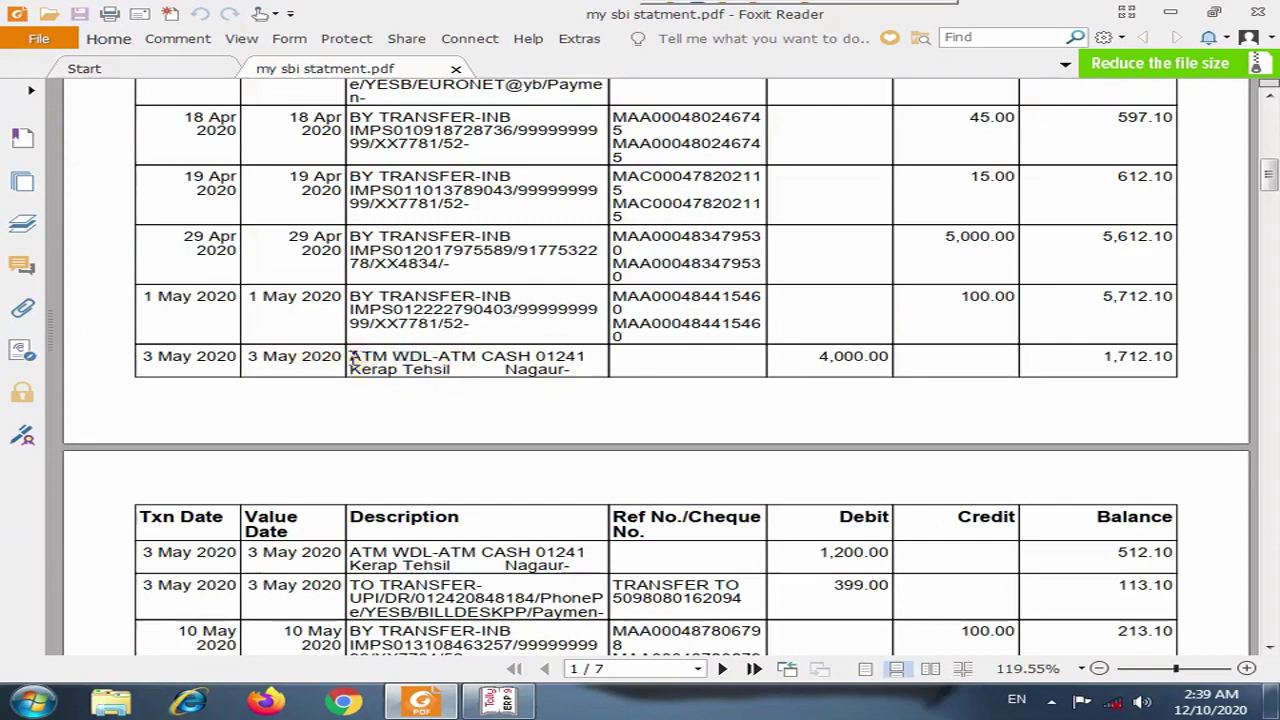
pyautogui.click(479, 367)
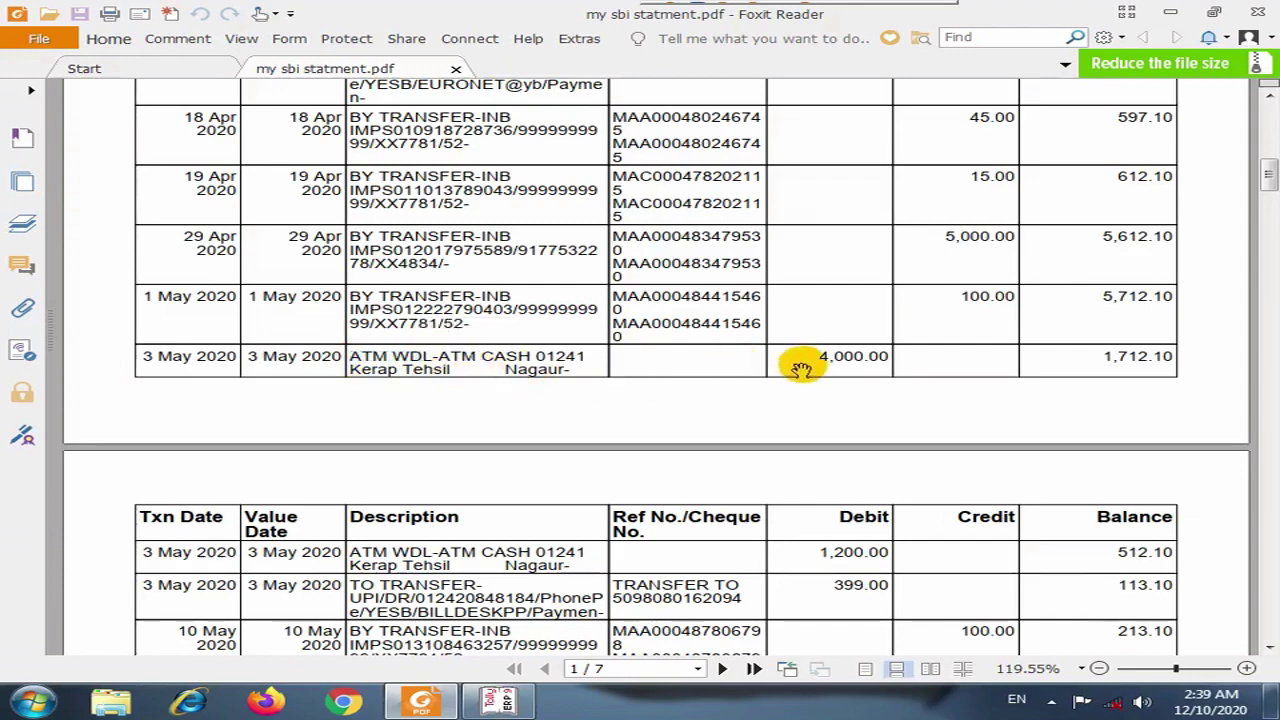
pyautogui.scroll(3, 805, 372)
pyautogui.scroll(-3, 800, 376)
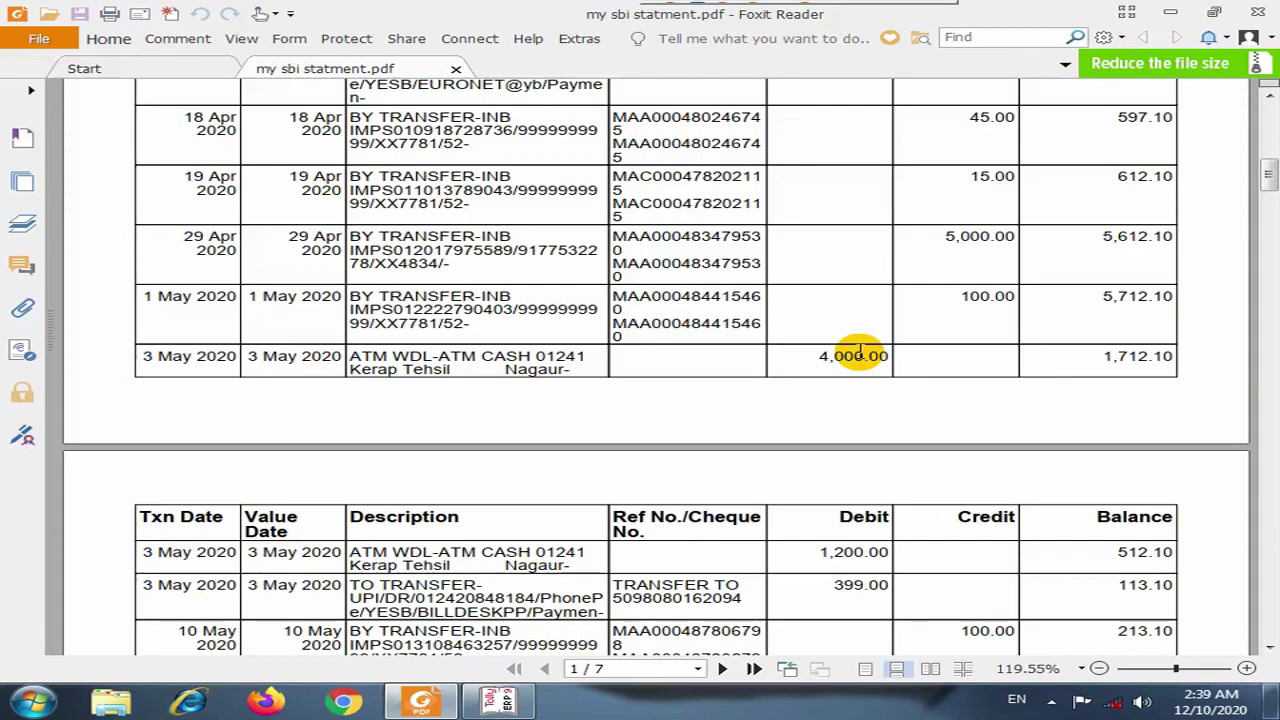
# Add a contra voucher in Tally.ERP 9 for the 3 May ATM withdrawal, choosing the SBI savings bank ledger as the credit account.
pyautogui.hotkey('alt', 'Tab')
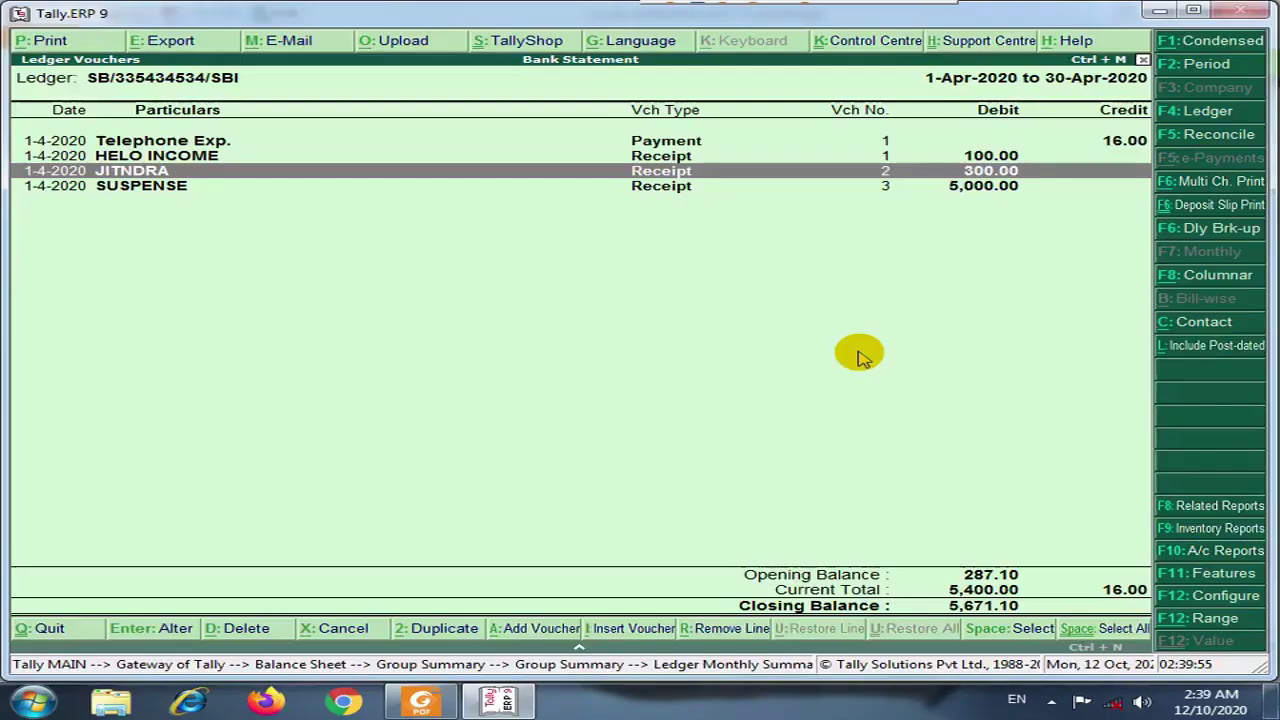
pyautogui.press('Down')
pyautogui.hotkey('alt', 'a')
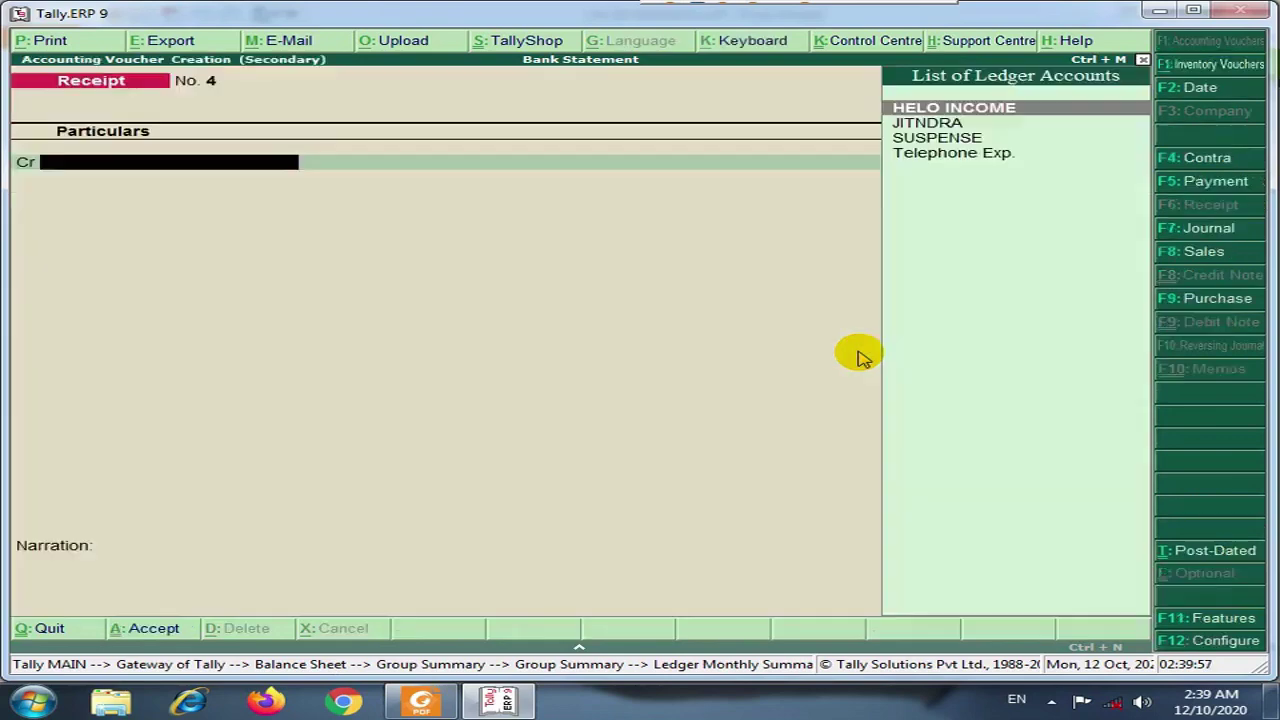
pyautogui.press('F4')
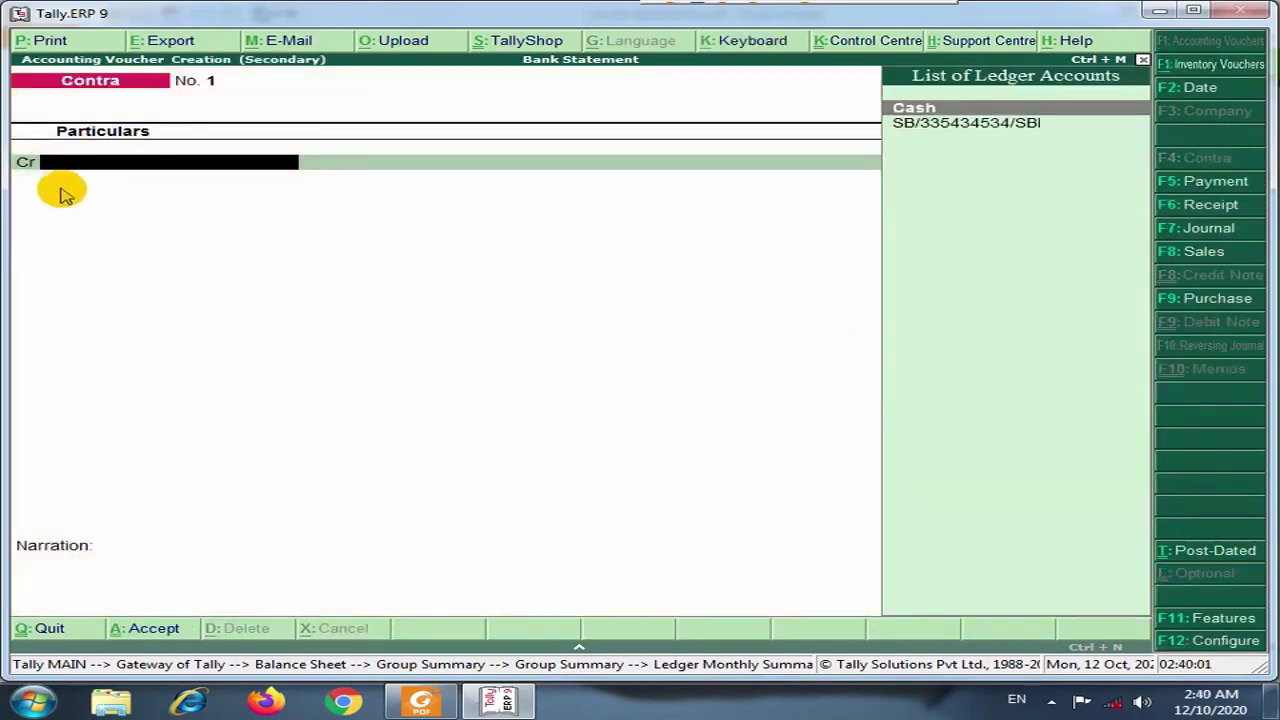
pyautogui.hotkey('alt', 'Tab')
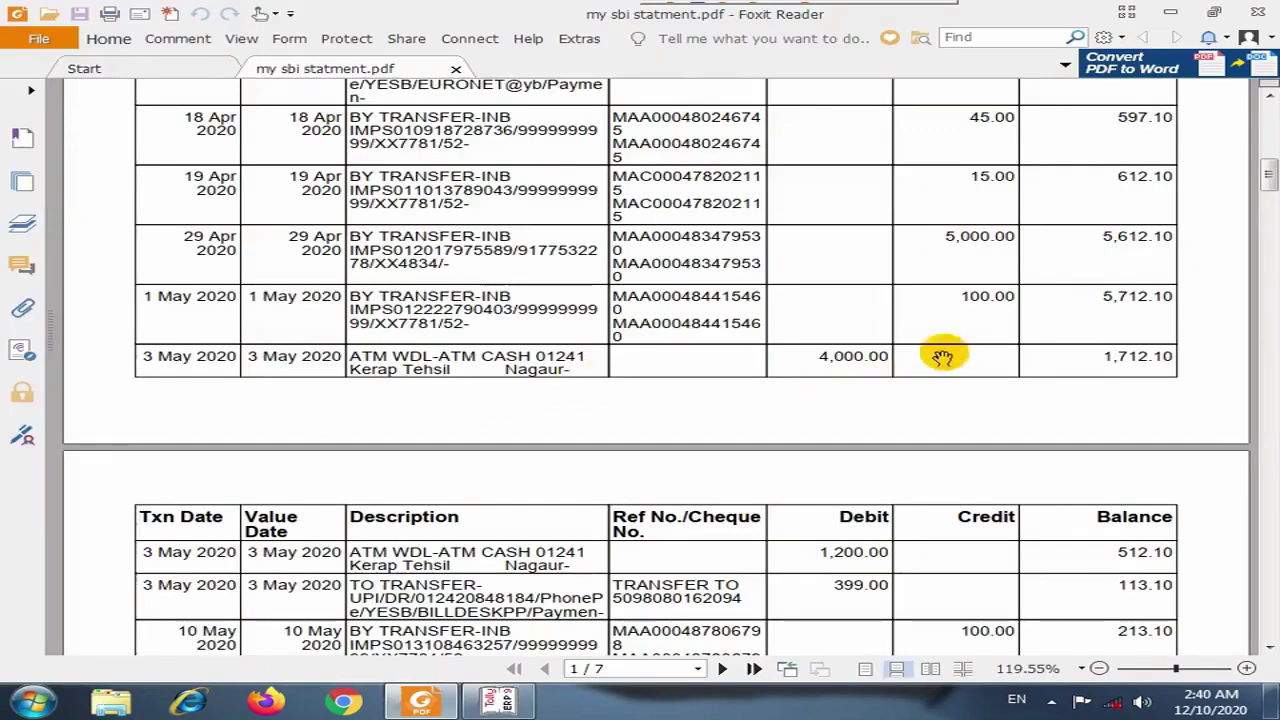
pyautogui.scroll(4, 943, 354)
pyautogui.scroll(-3, 943, 350)
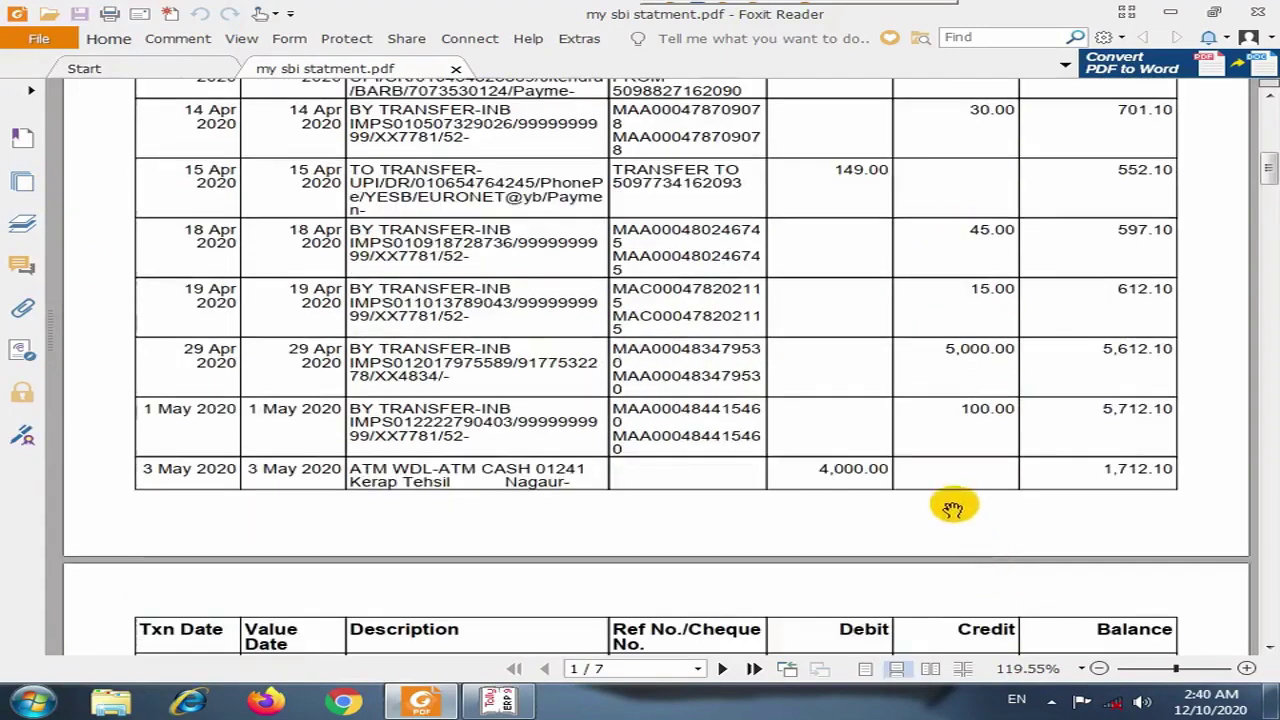
pyautogui.hotkey('alt', 'Tab')
pyautogui.press('Down')
pyautogui.press('Return')
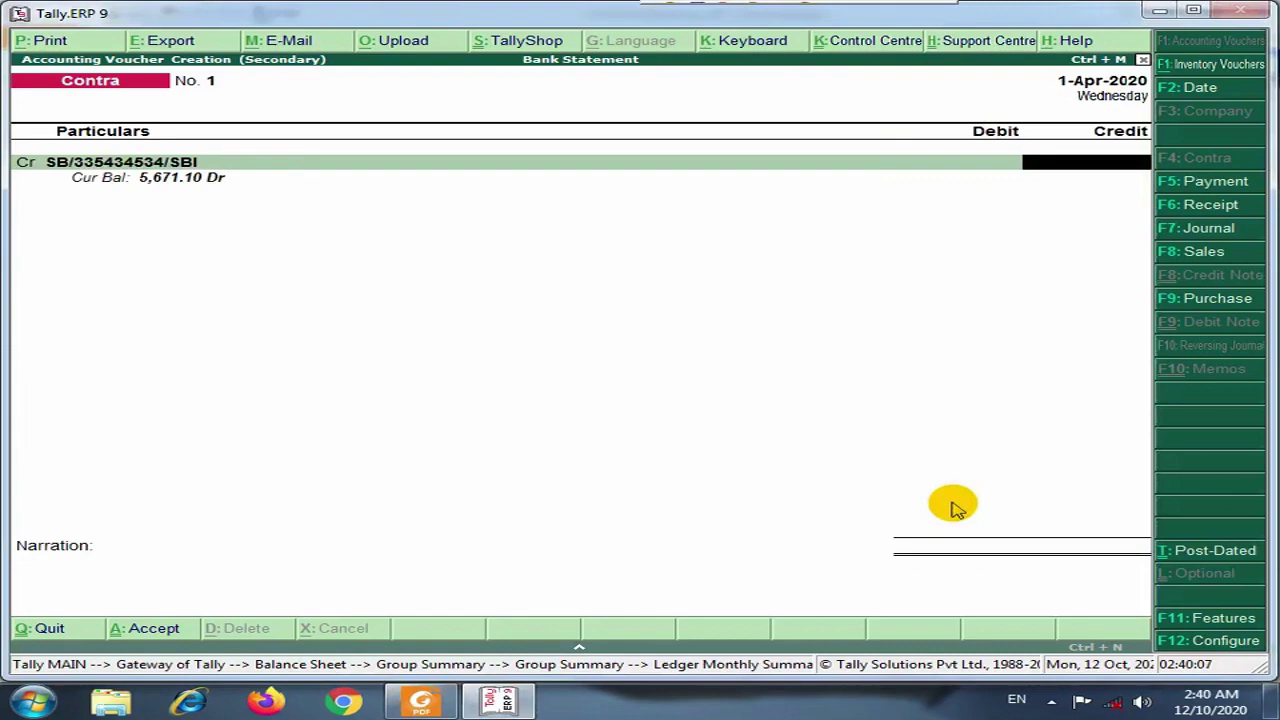
# Credit the bank ledger with 4,000.00 in the contra voucher and accept the Cheque bank allocation without instrument details.
pyautogui.hotkey('alt', 'Tab')
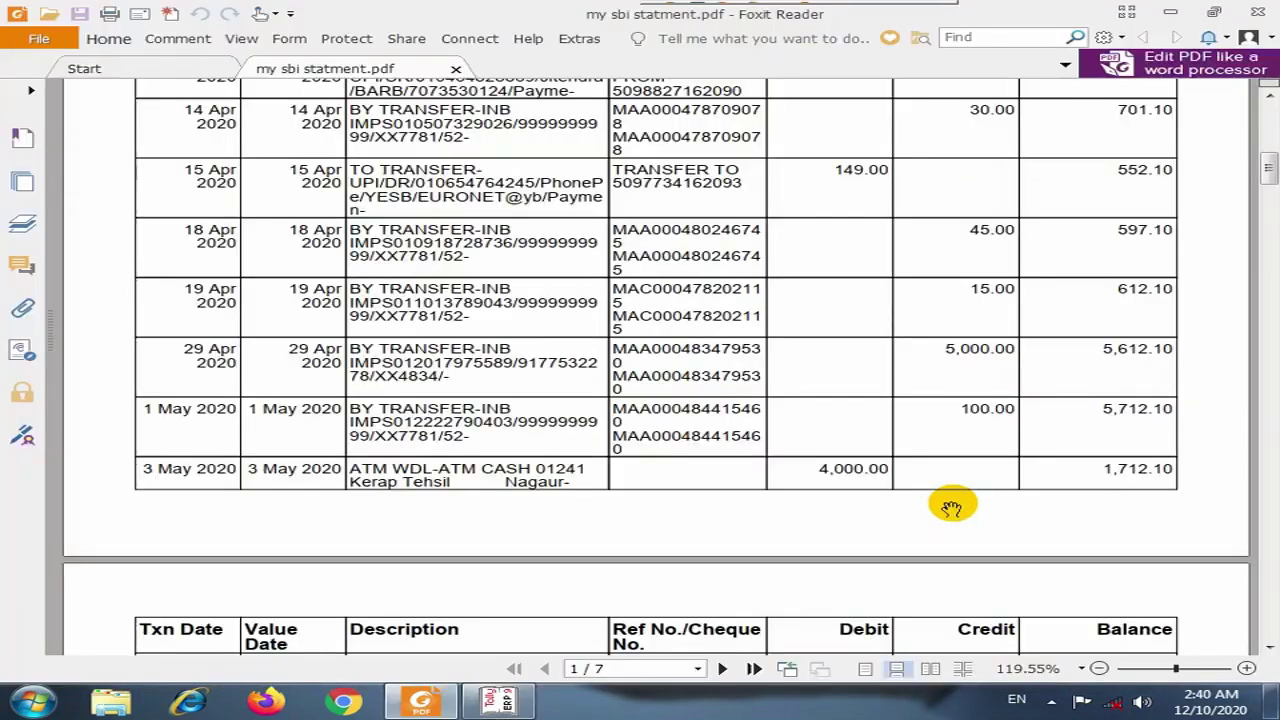
pyautogui.hotkey('alt', 'Tab')
pyautogui.write('4000')
pyautogui.press('Return')
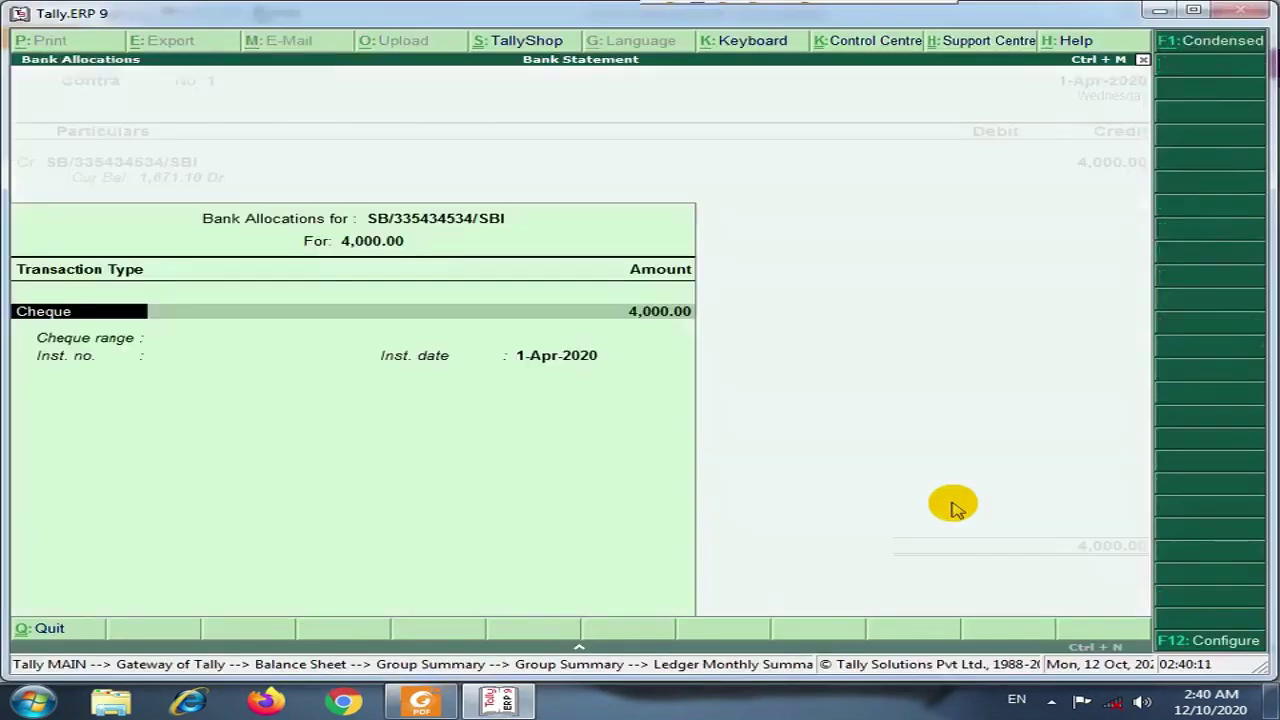
pyautogui.press('Return')
pyautogui.press('Return')
pyautogui.press('Return')
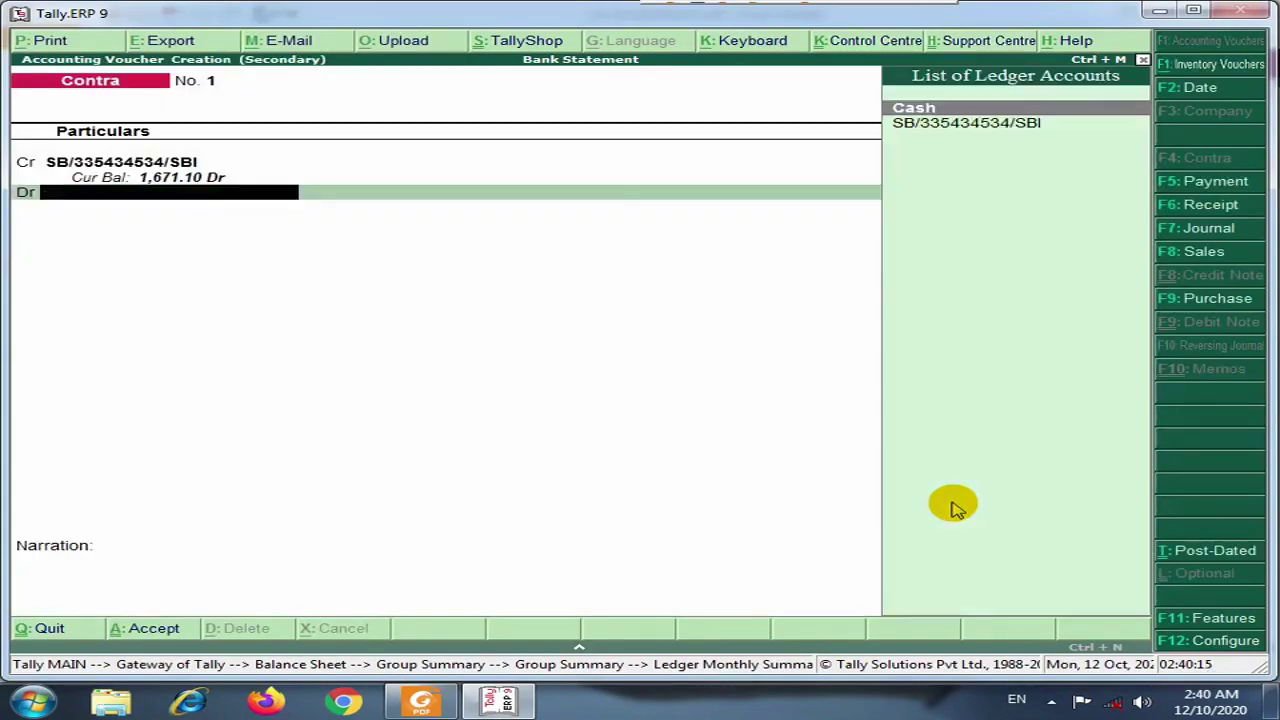
# Debit the Cash ledger with 4,000.00, enter the narration CASH WITHD and save the contra voucher.
pyautogui.hotkey('alt', 'Tab')
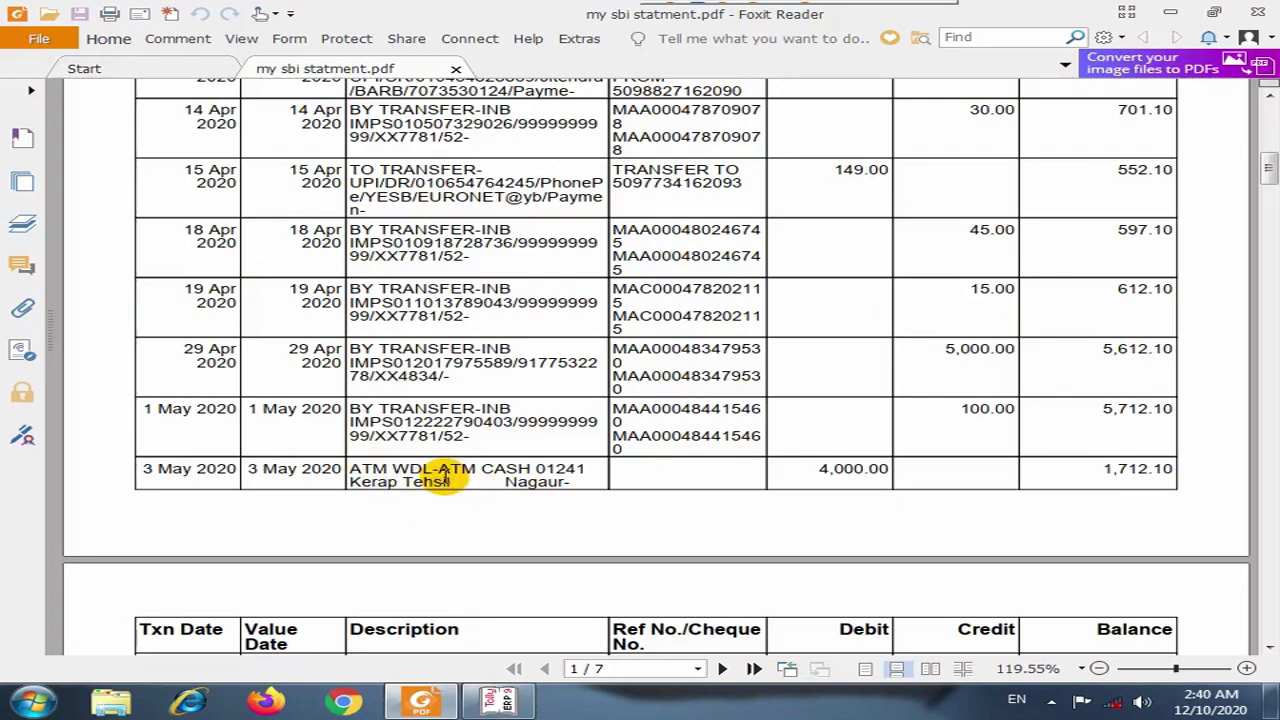
pyautogui.hotkey('alt', 'Tab')
pyautogui.press('Return')
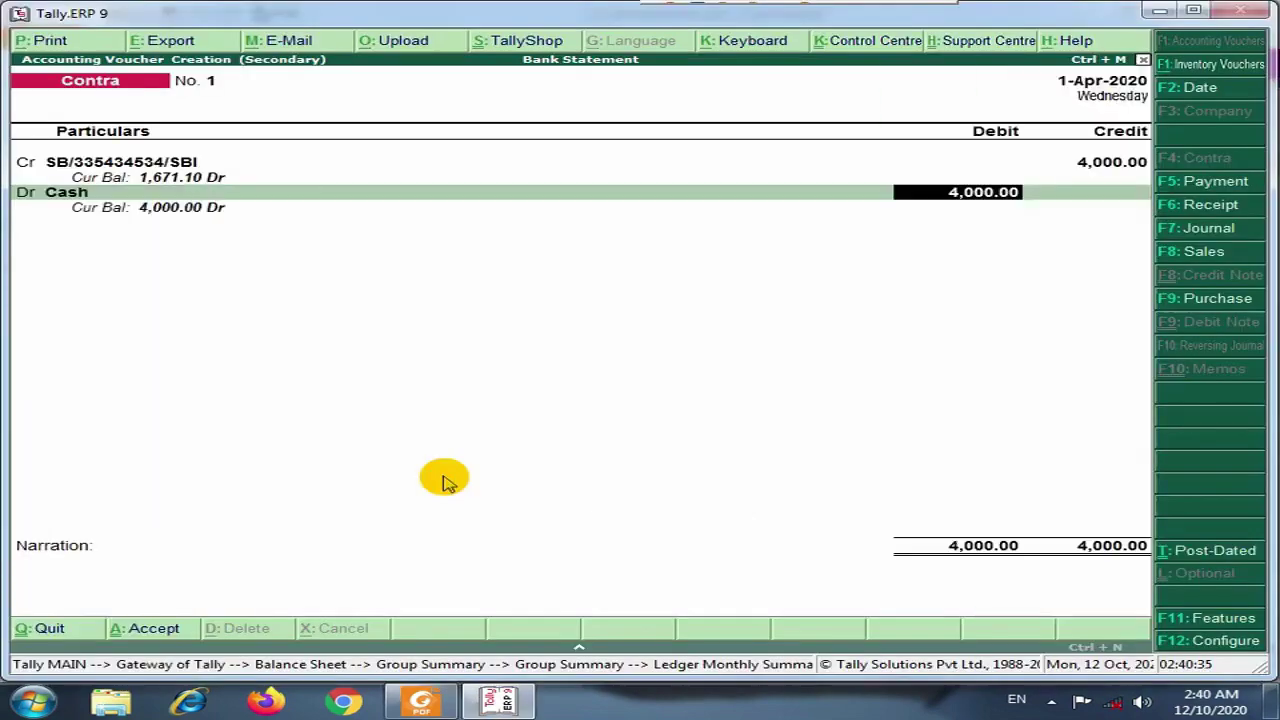
pyautogui.press('Return')
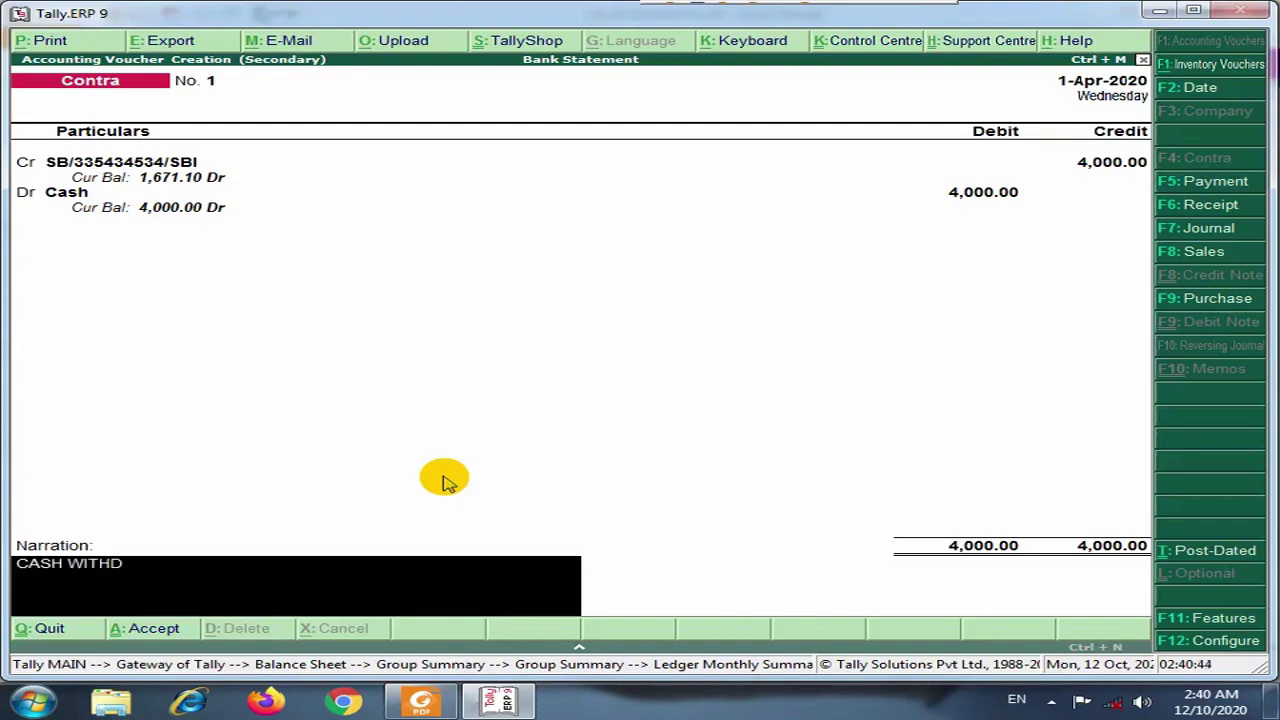
pyautogui.hotkey('ctrl', 'a')
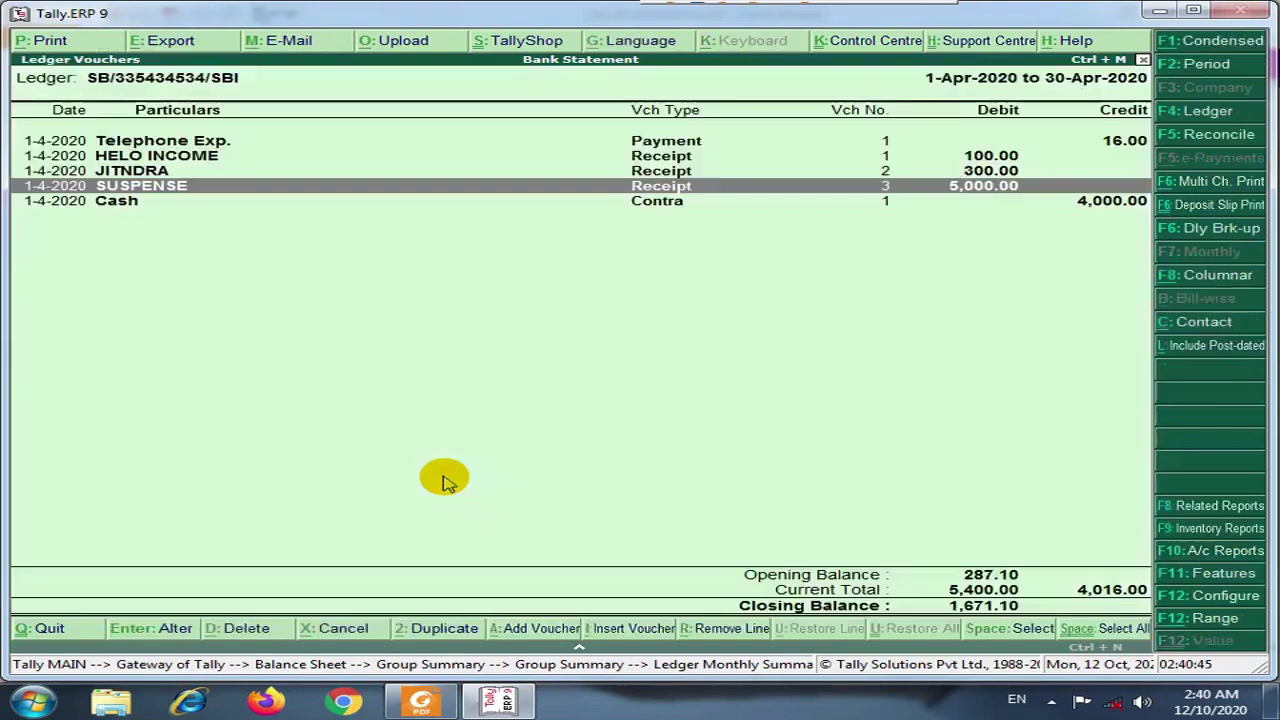
pyautogui.press('Down')
# Review the May entries on the statement's second page in Foxit Reader, checking the second ATM withdrawal and the PhonePe bill payment.
pyautogui.hotkey('alt', 'Tab')
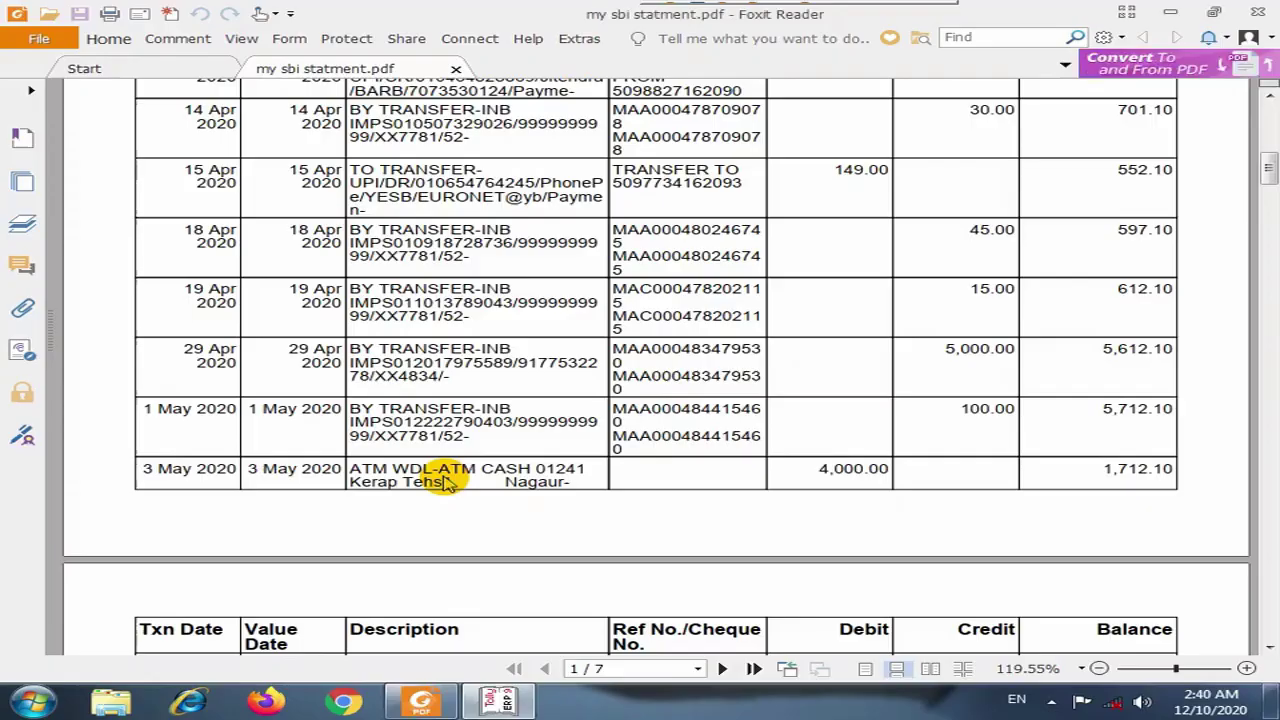
pyautogui.scroll(-4, 505, 494)
pyautogui.scroll(-2, 515, 490)
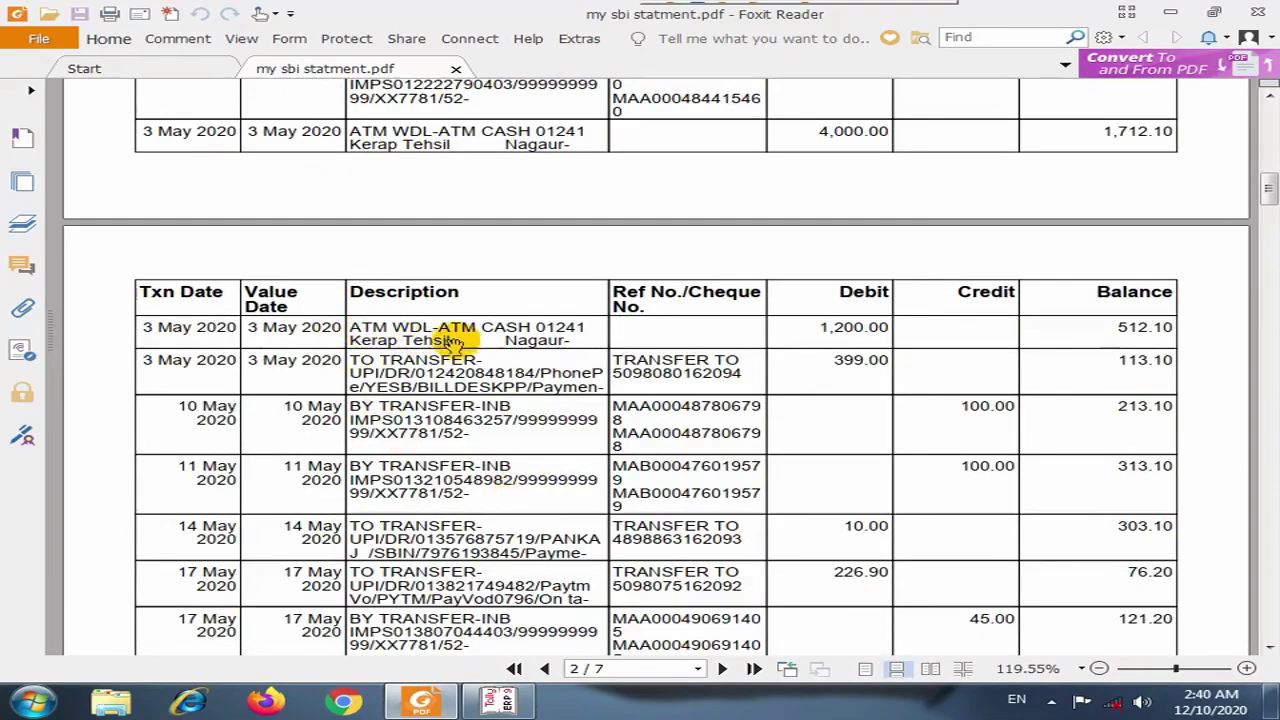
pyautogui.scroll(2, 477, 334)
pyautogui.scroll(-2, 926, 300)
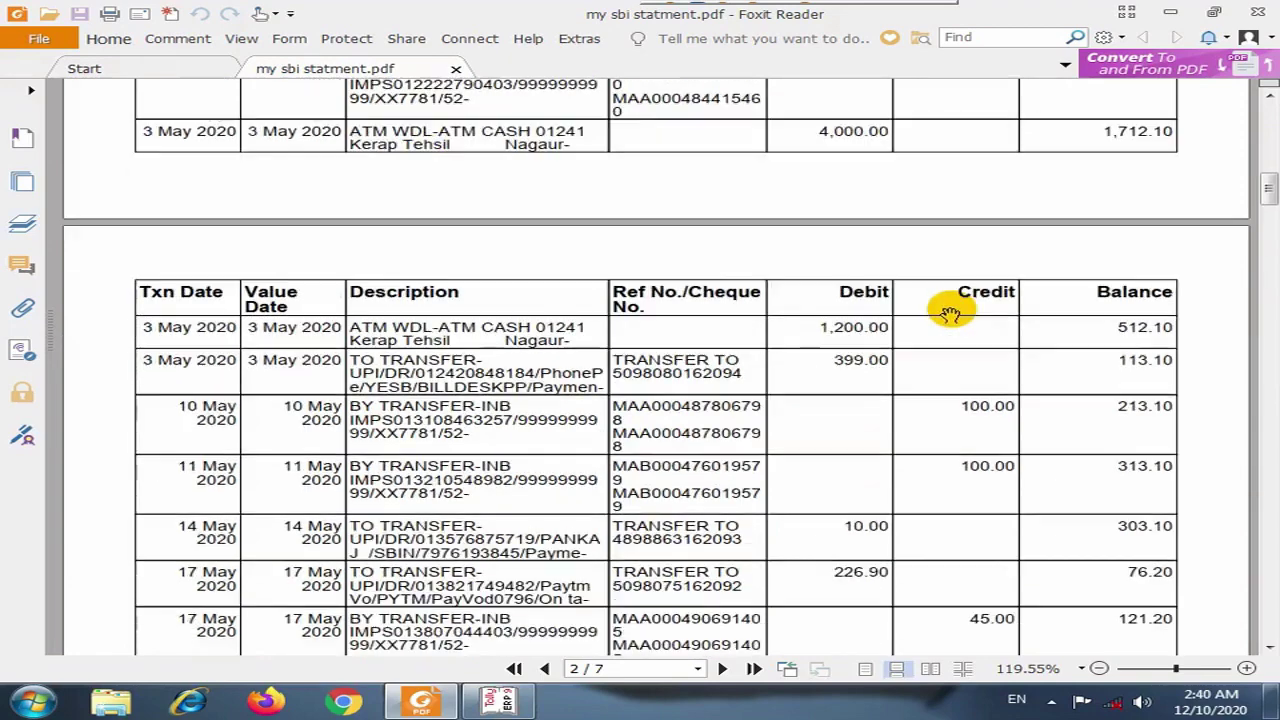
pyautogui.scroll(1, 491, 366)
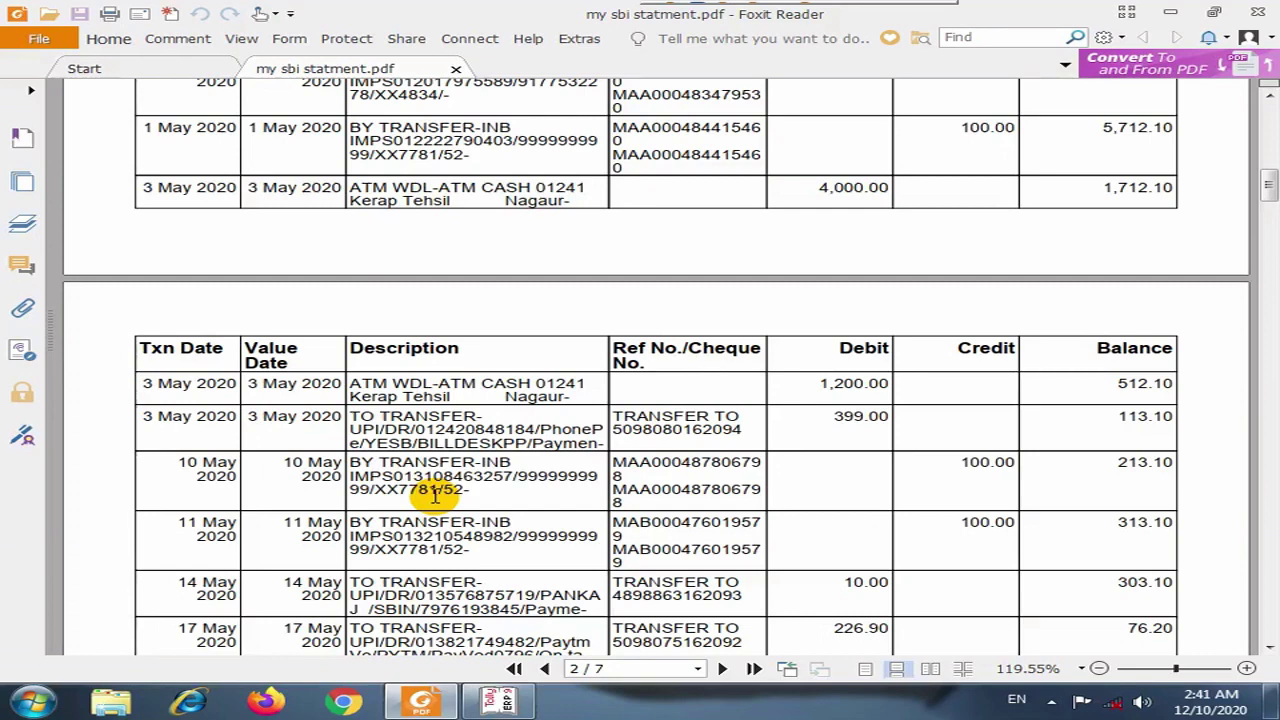
pyautogui.scroll(-3, 436, 496)
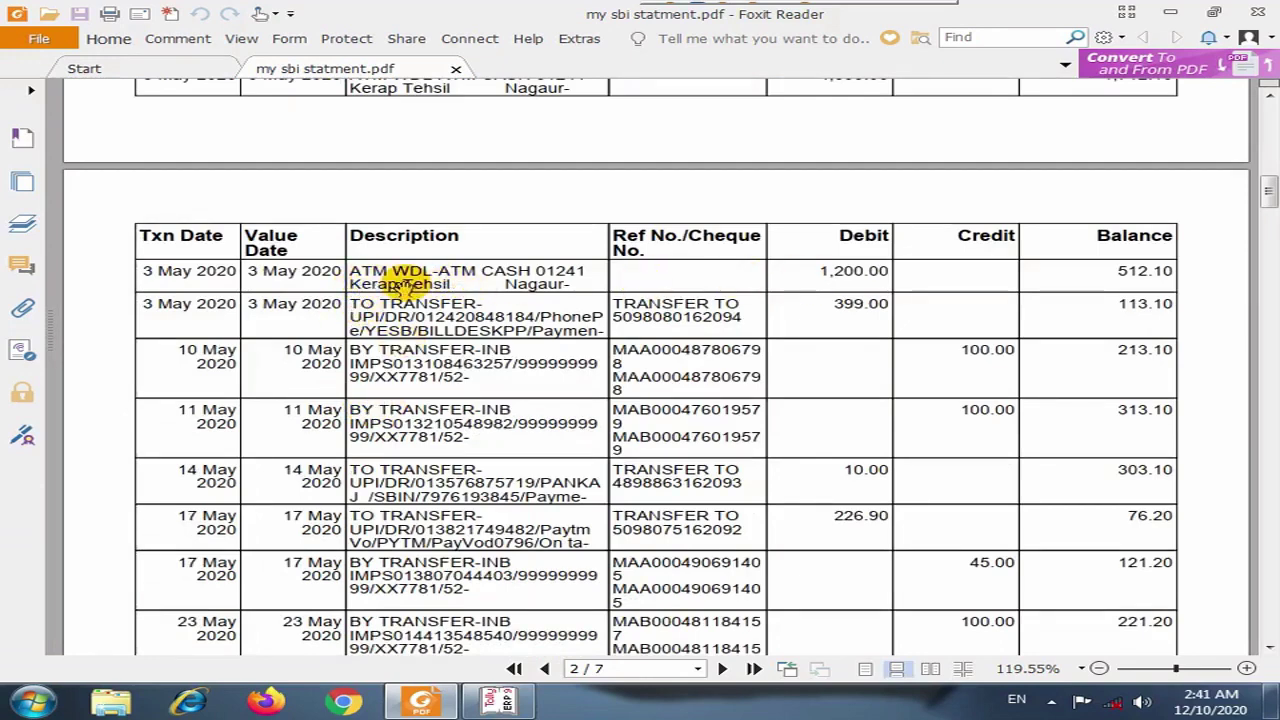
pyautogui.scroll(3, 557, 299)
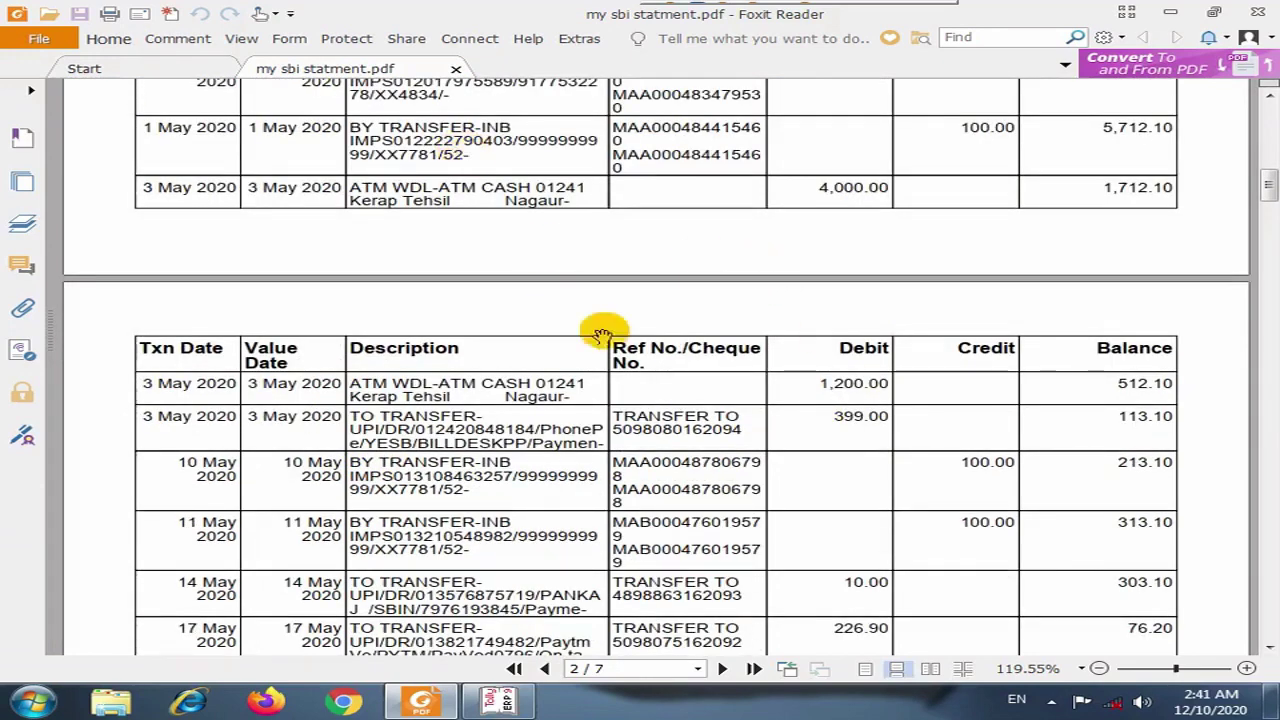
pyautogui.scroll(-3, 612, 335)
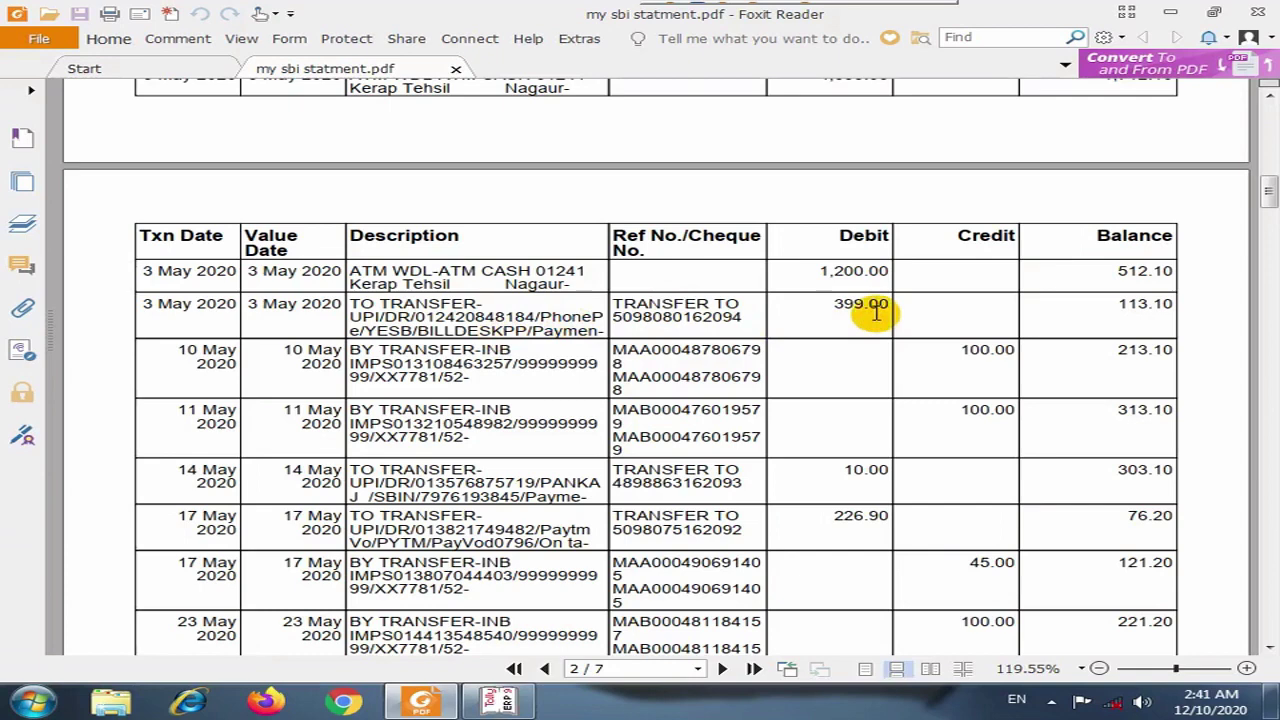
pyautogui.moveTo(886, 310); pyautogui.dragTo(826, 312)
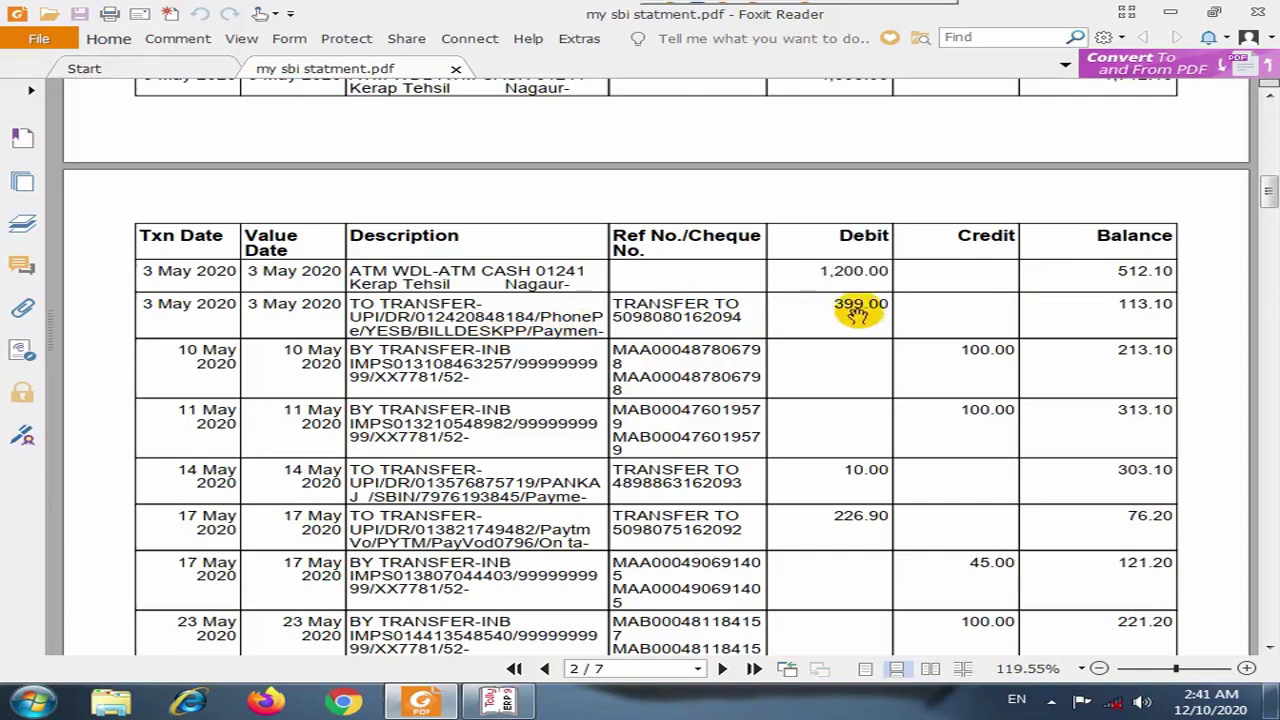
# Review the statement's May entries from the 399.00 PhonePe bill payment to the 14 May UPI transfer, checking its payee name.
pyautogui.click(835, 330)
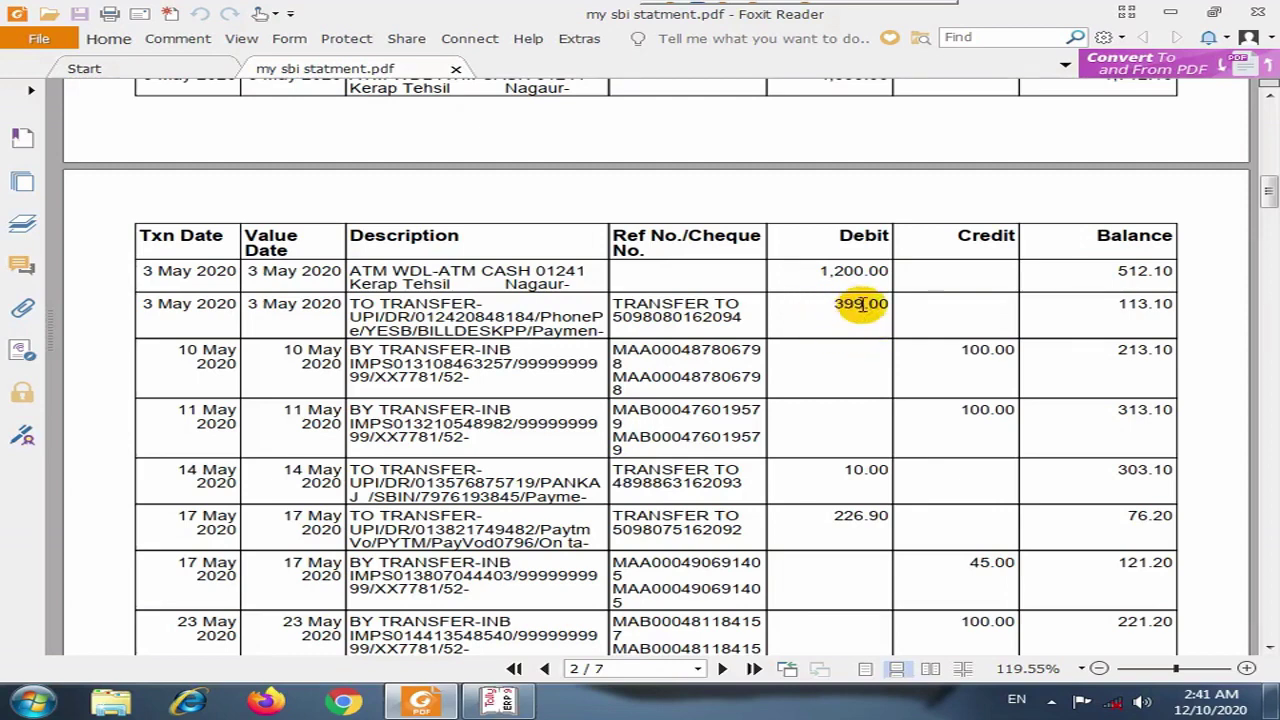
pyautogui.moveTo(862, 305); pyautogui.dragTo(820, 306)
pyautogui.click(810, 316)
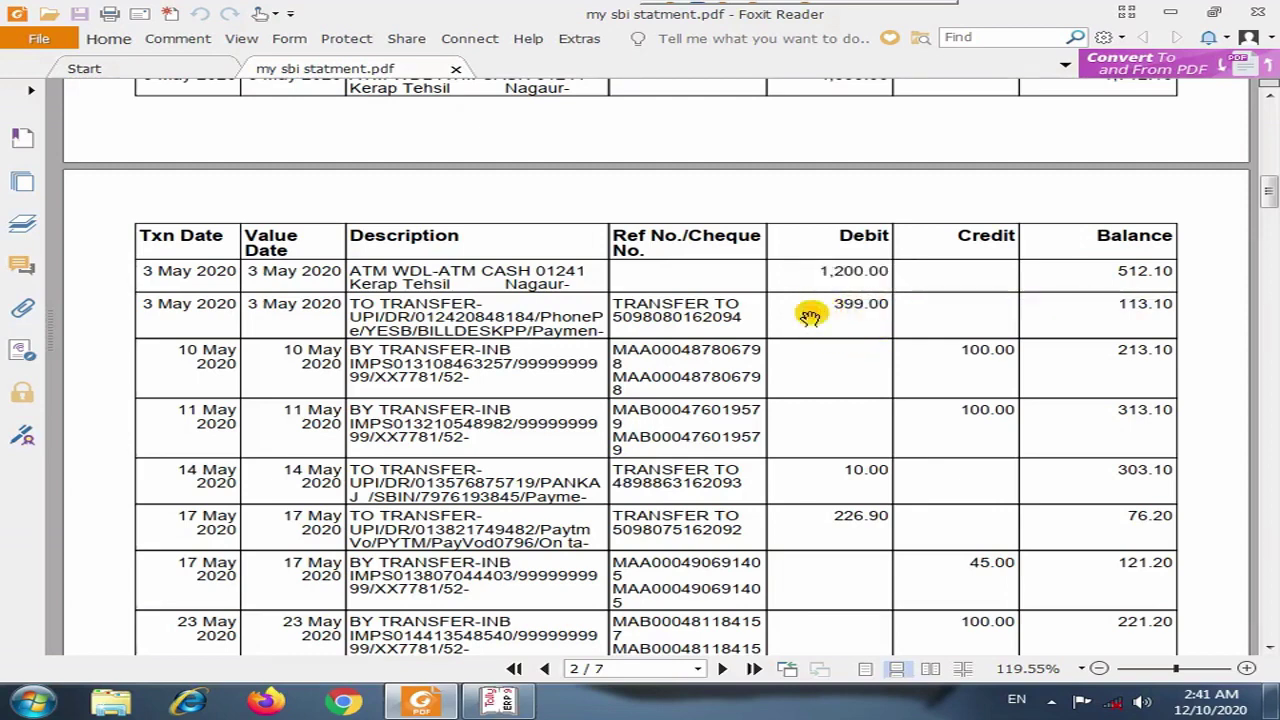
pyautogui.scroll(-1, 415, 322)
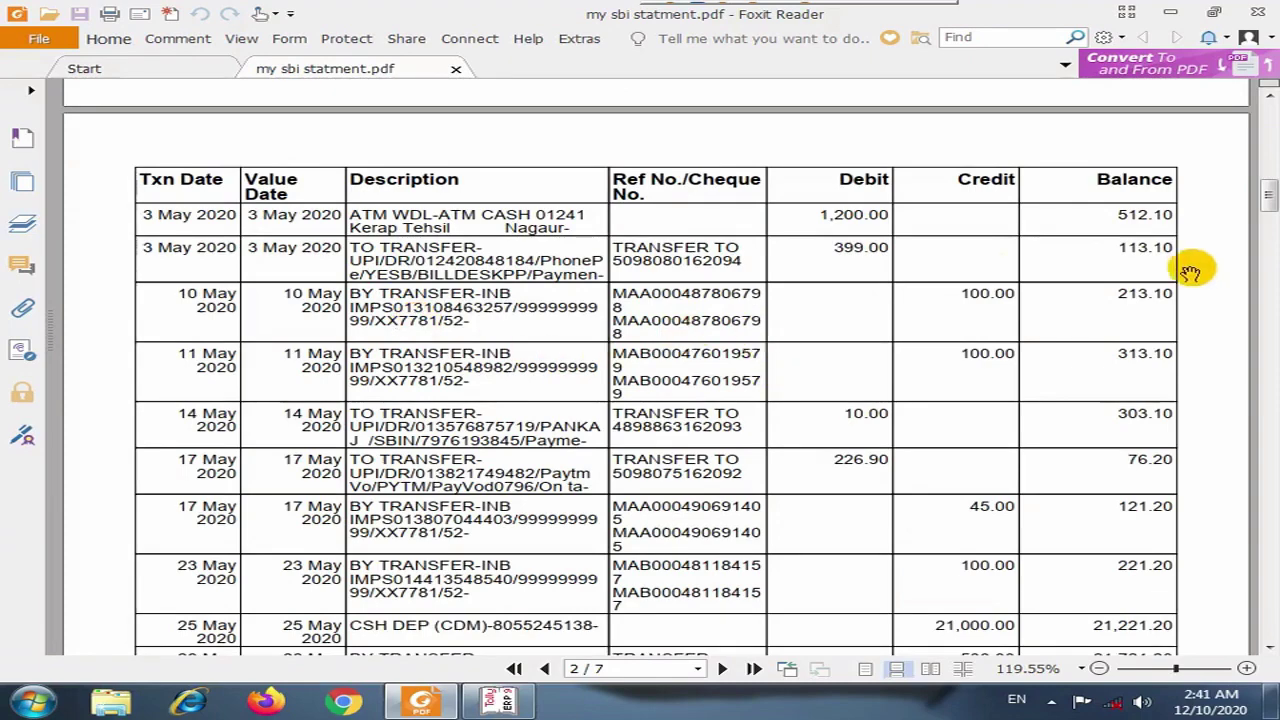
pyautogui.scroll(-1, 560, 300)
pyautogui.scroll(-1, 563, 363)
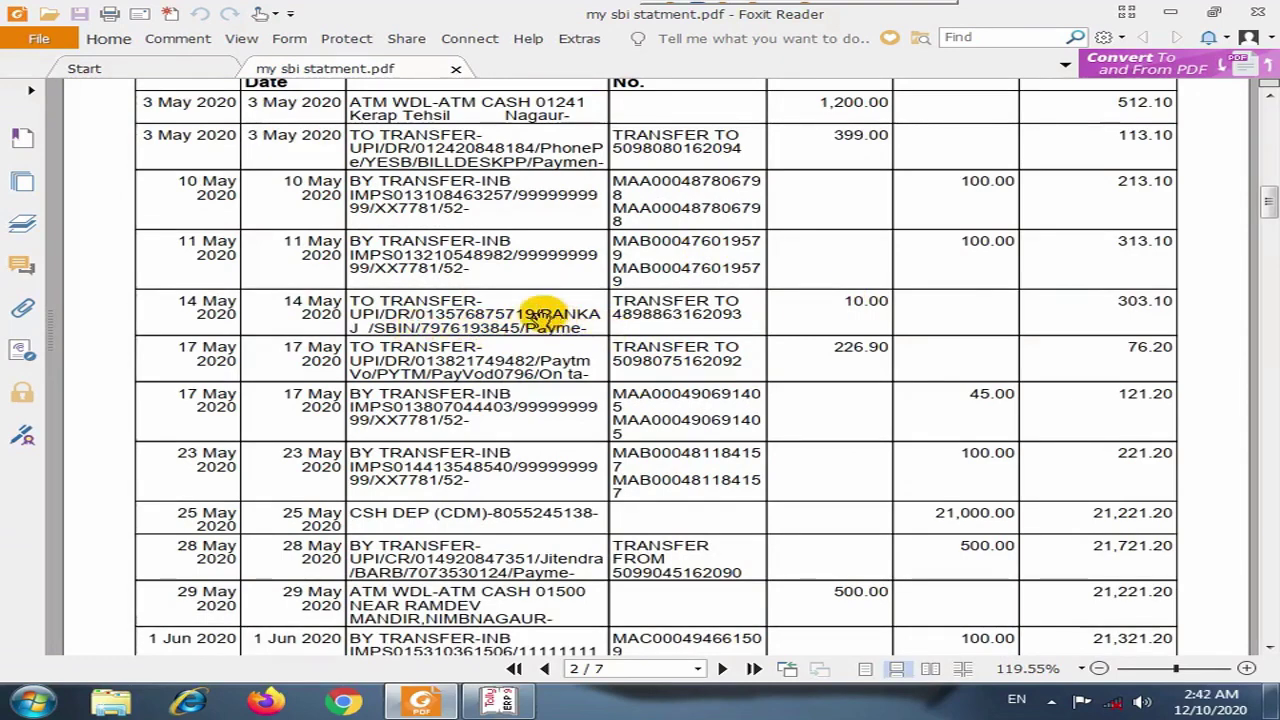
pyautogui.doubleClick(583, 316)
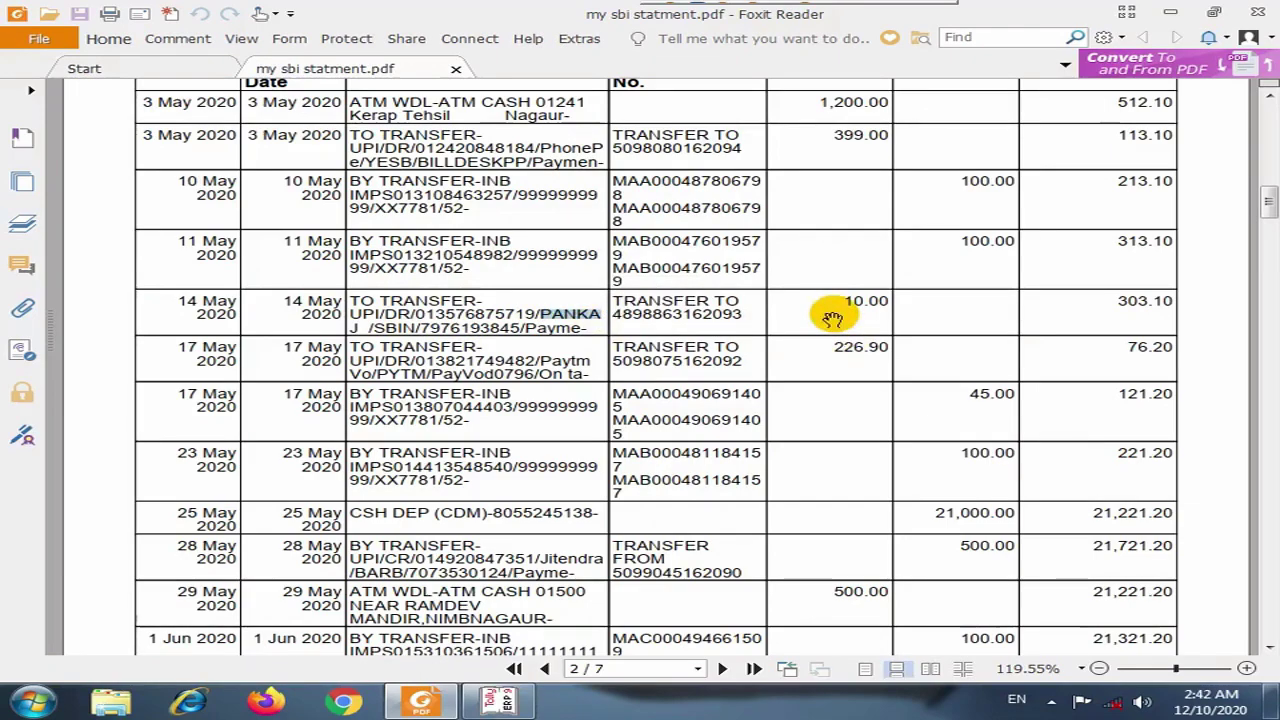
# Switch to Tally.ERP 9, start a payment voucher and begin a new ledger named after the 14 May transfer's payee.
pyautogui.hotkey('alt', 'Tab')
pyautogui.hotkey('alt', 'a')
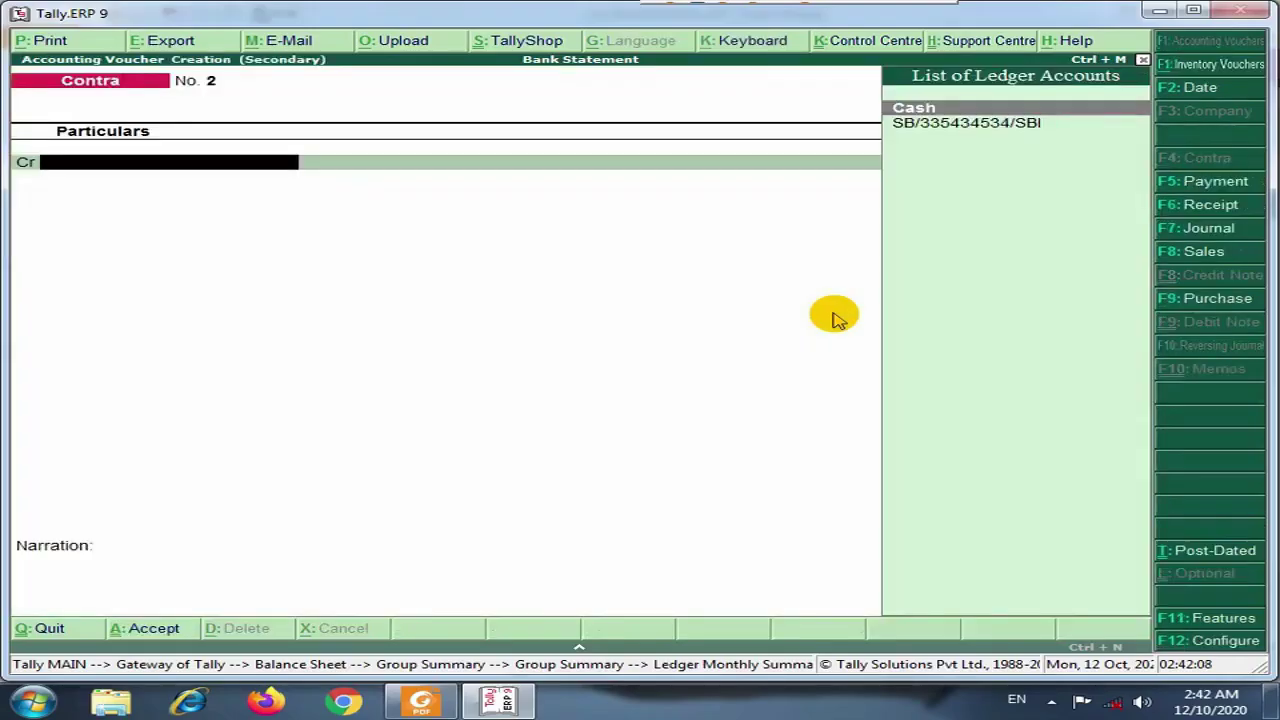
pyautogui.press('F5')
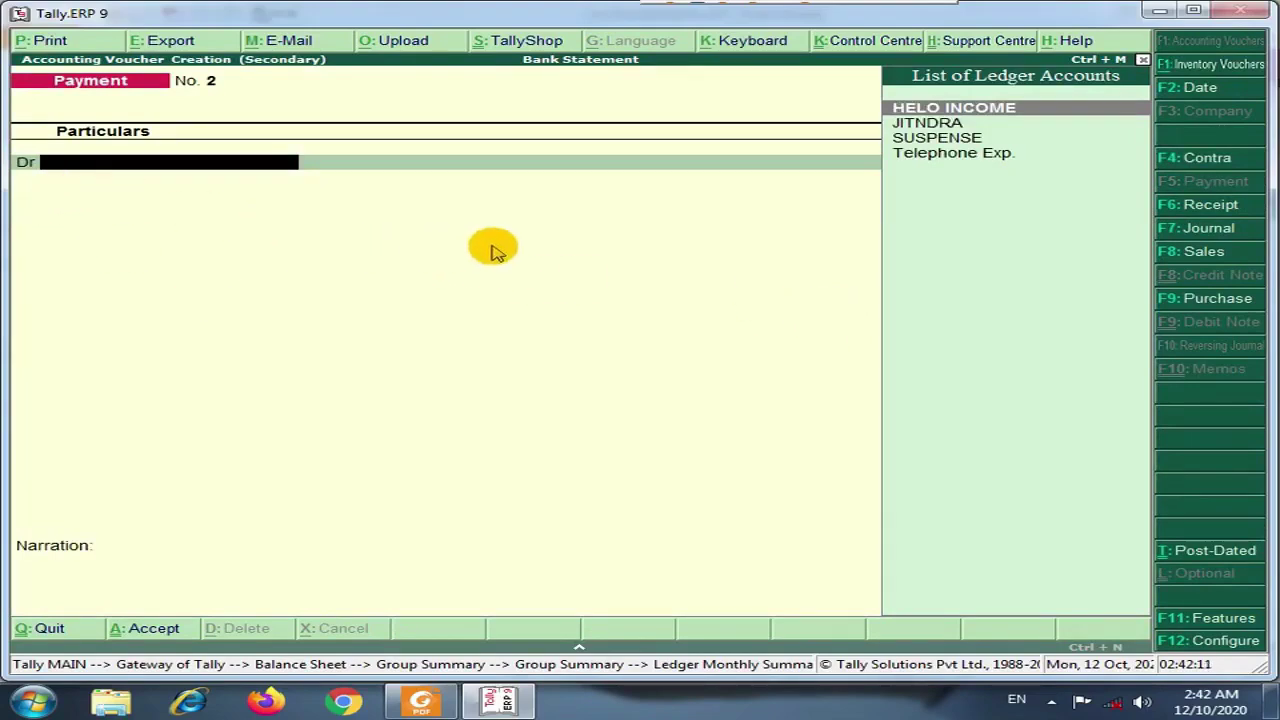
pyautogui.hotkey('alt', 'c')
pyautogui.write('PA')
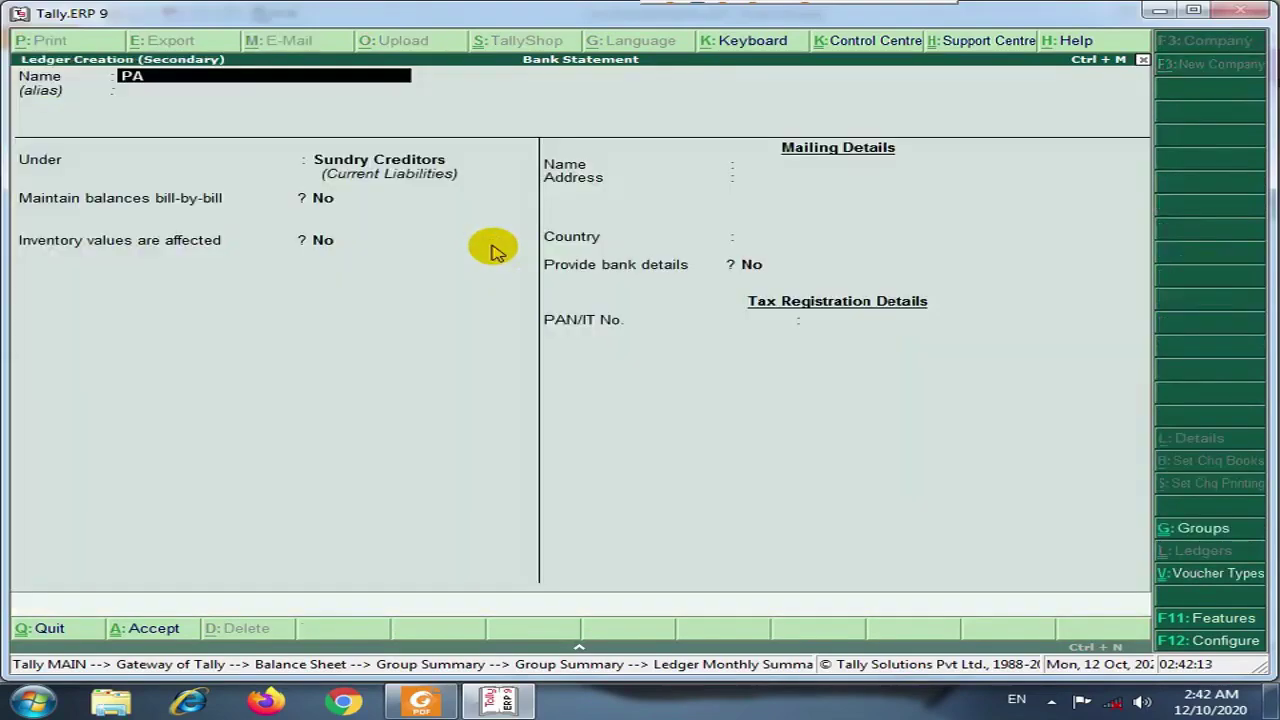
pyautogui.write('NKAJ')
pyautogui.press('Return')
pyautogui.press('Return')
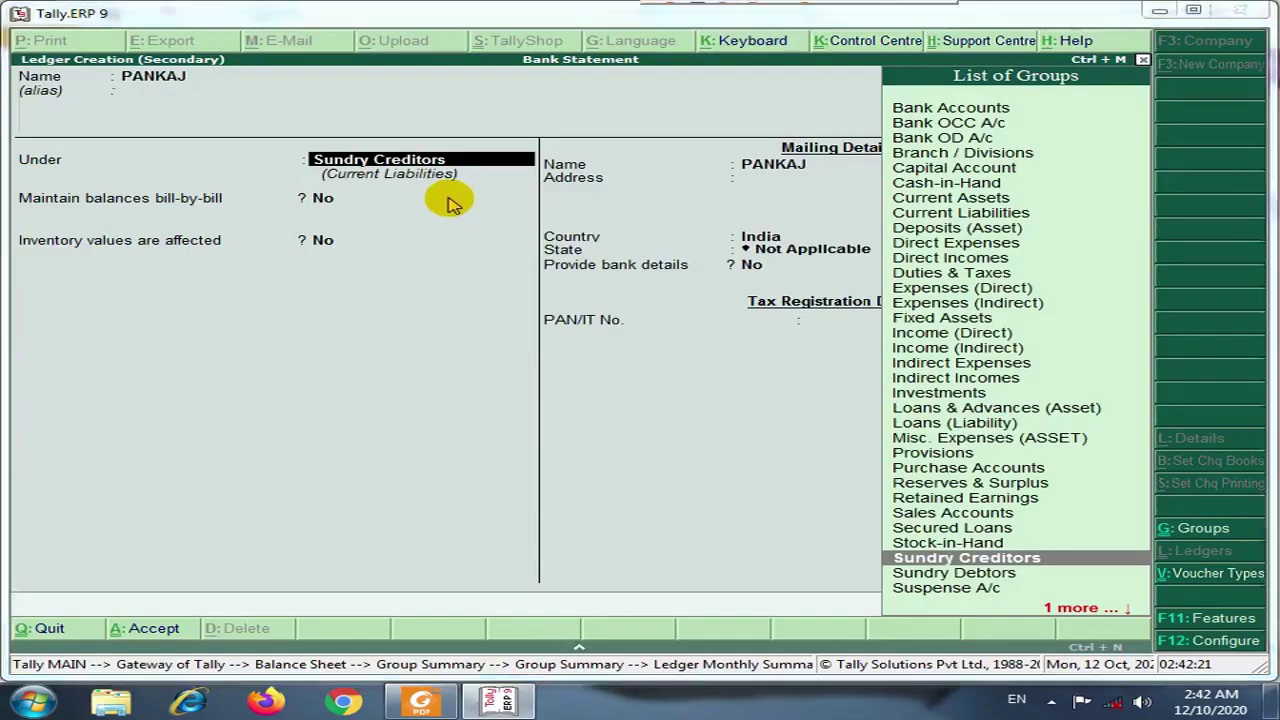
# Place the payee's new ledger under the Suspense A/c group and save it into the payment voucher.
pyautogui.hotkey('alt', 'Tab')
pyautogui.hotkey('alt', 'Tab')
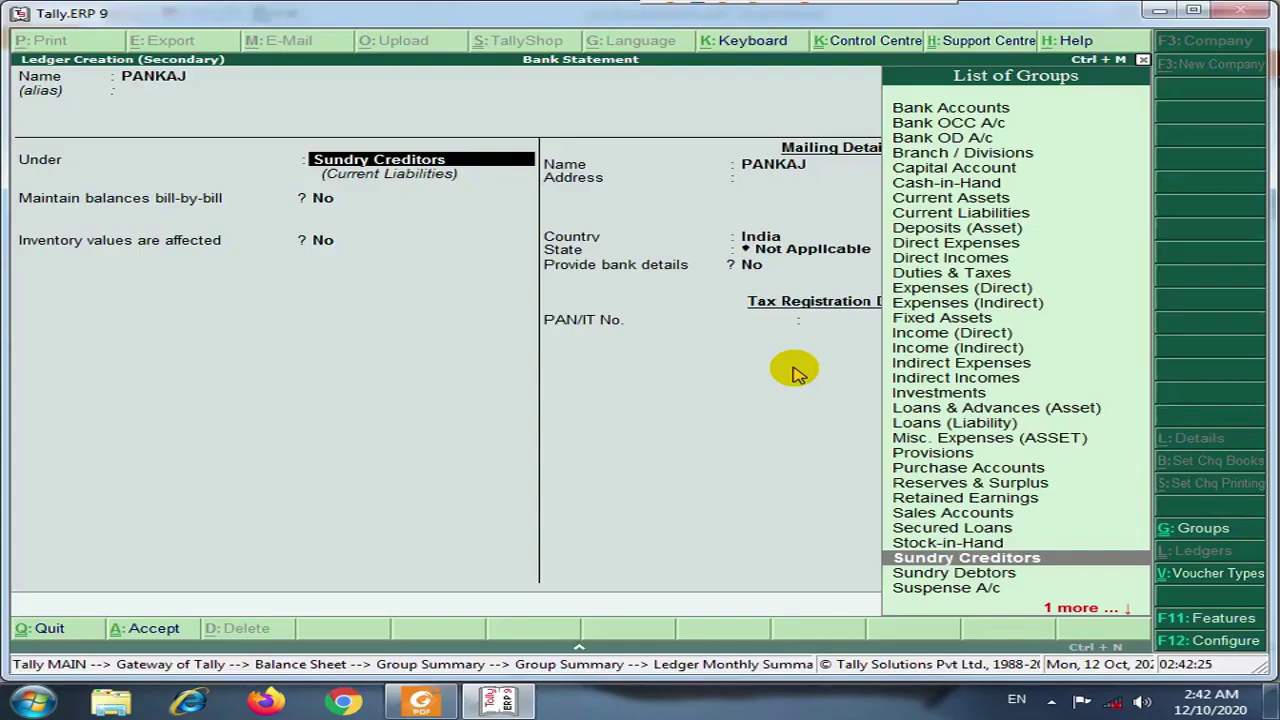
pyautogui.write('sus')
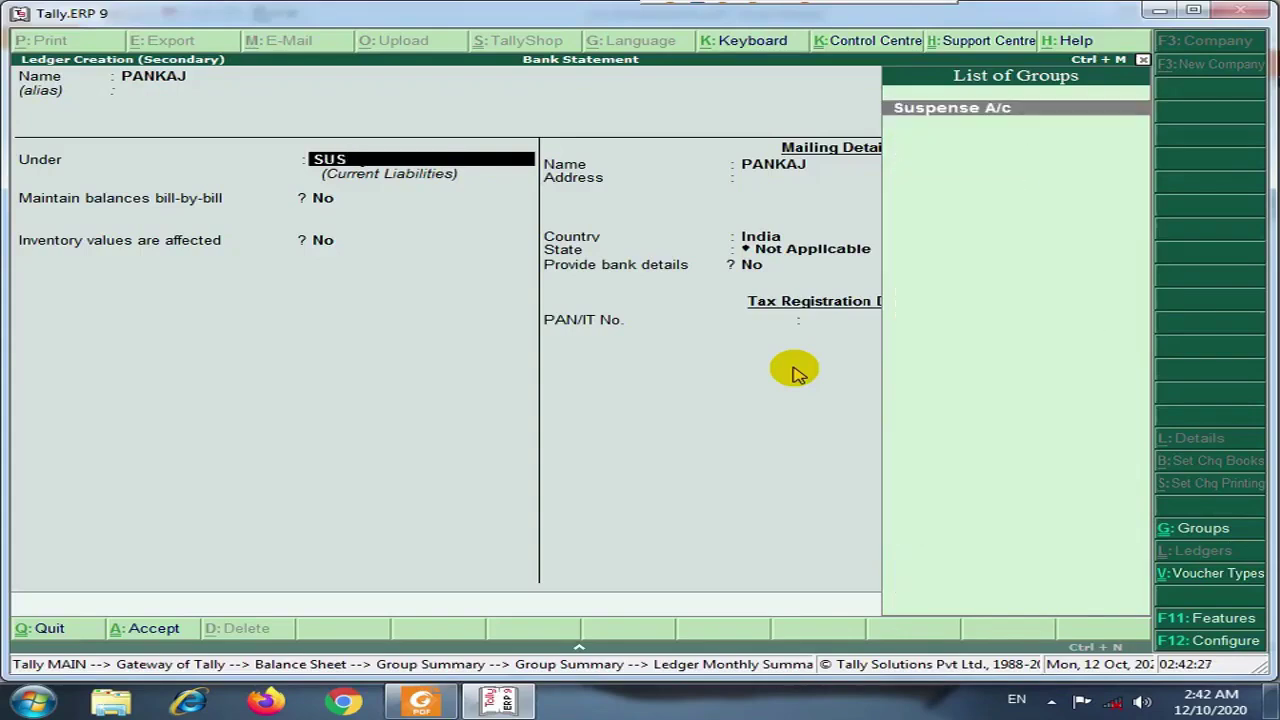
pyautogui.press('Return')
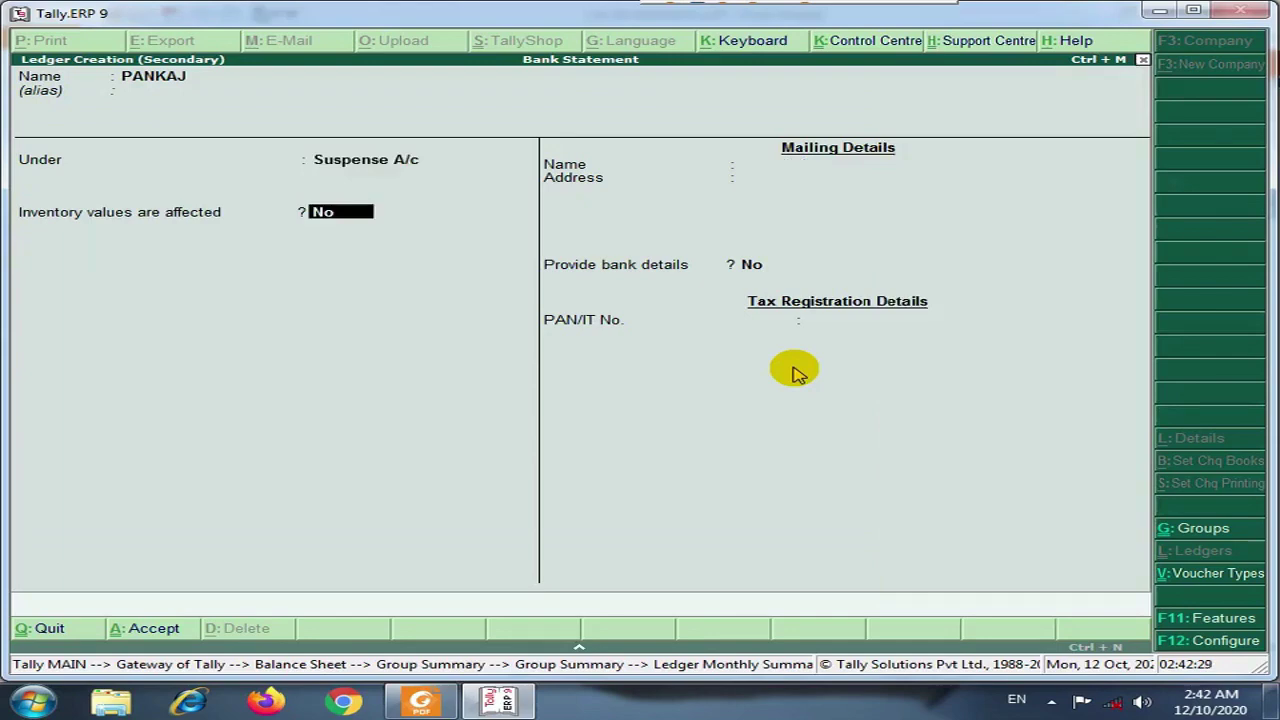
pyautogui.hotkey('ctrl', 'a')
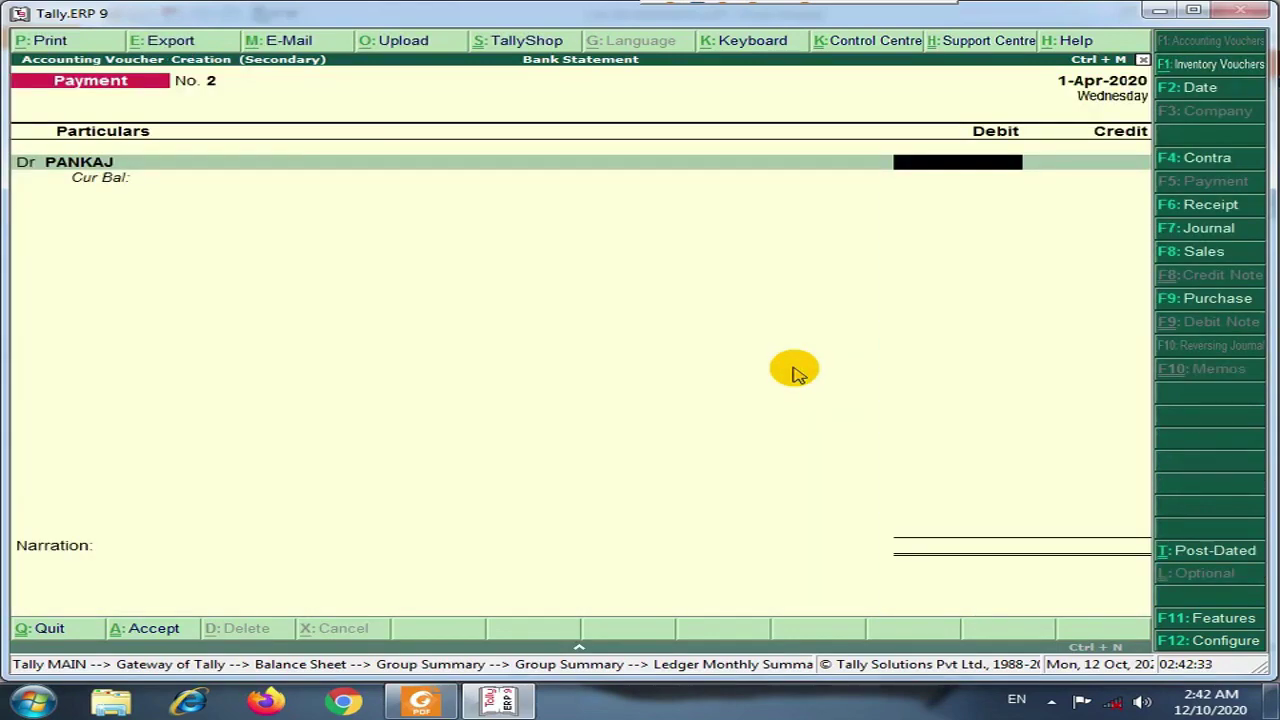
# Check the 14 May transfer amount in the statement and debit the payee's ledger with 10.00.
pyautogui.hotkey('alt', 'Tab')
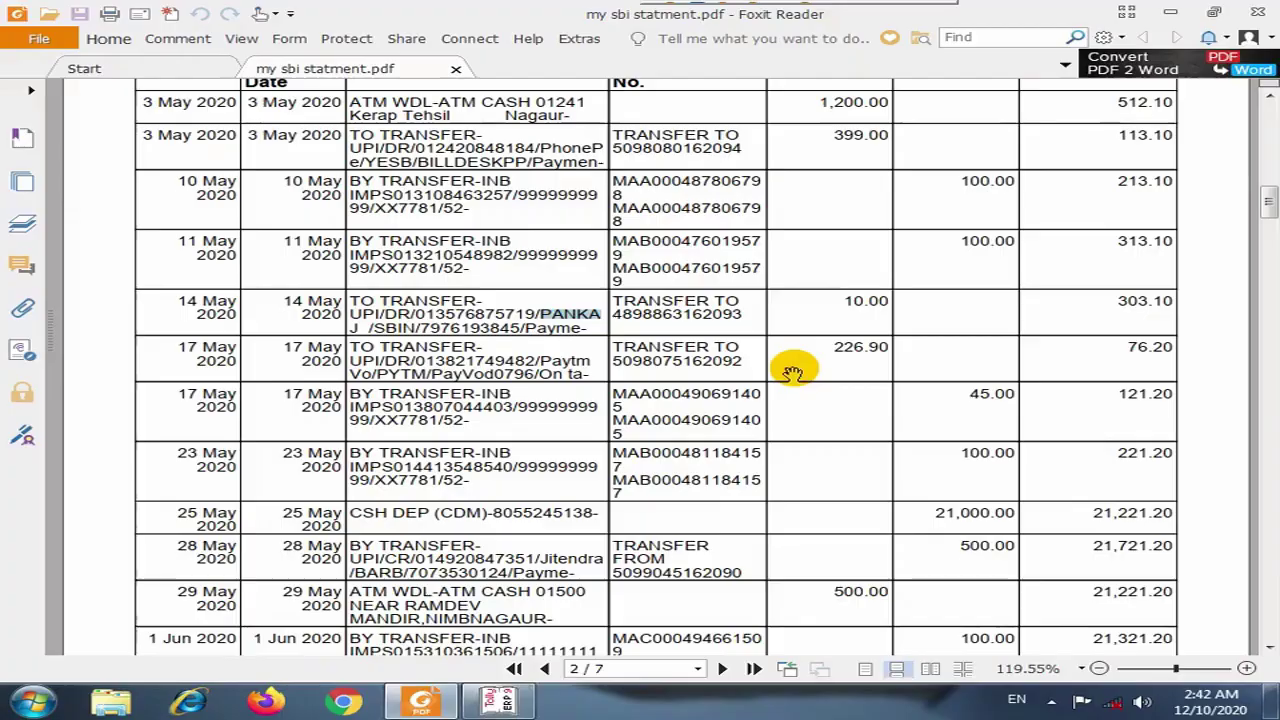
pyautogui.hotkey('alt', 'Tab')
pyautogui.write('1')
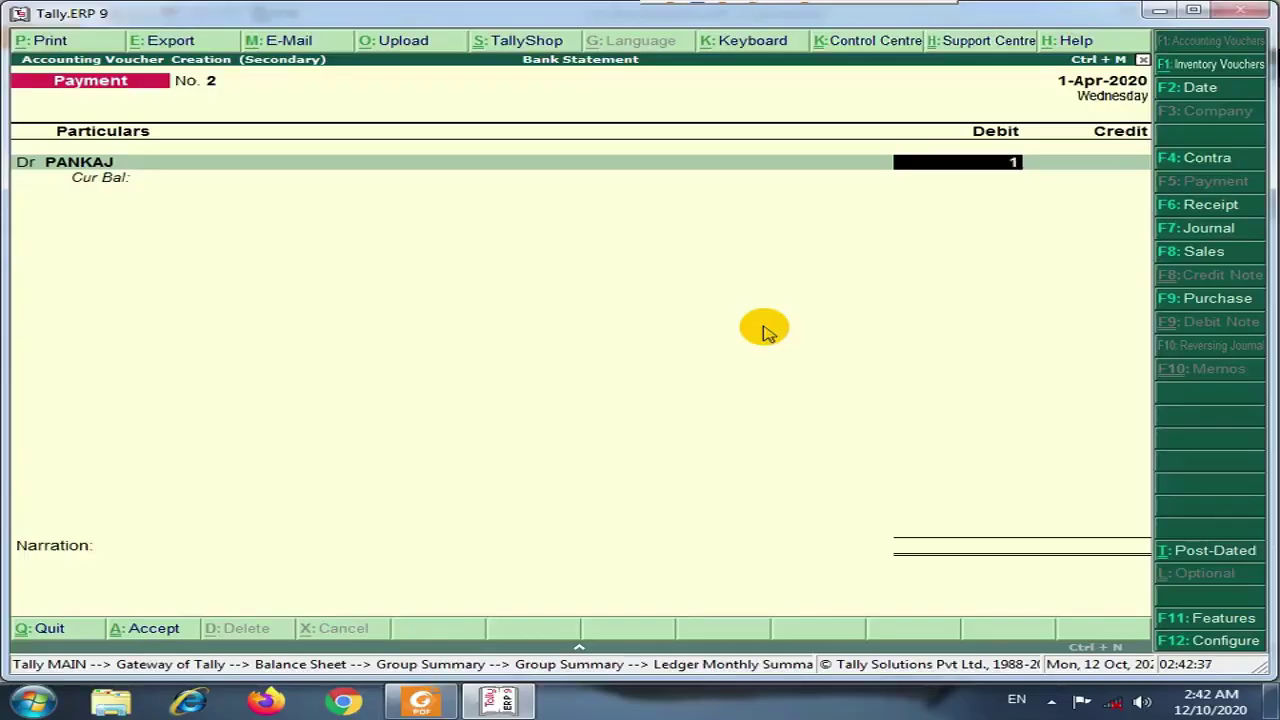
pyautogui.write('0')
pyautogui.press('Return')
pyautogui.press('Return')
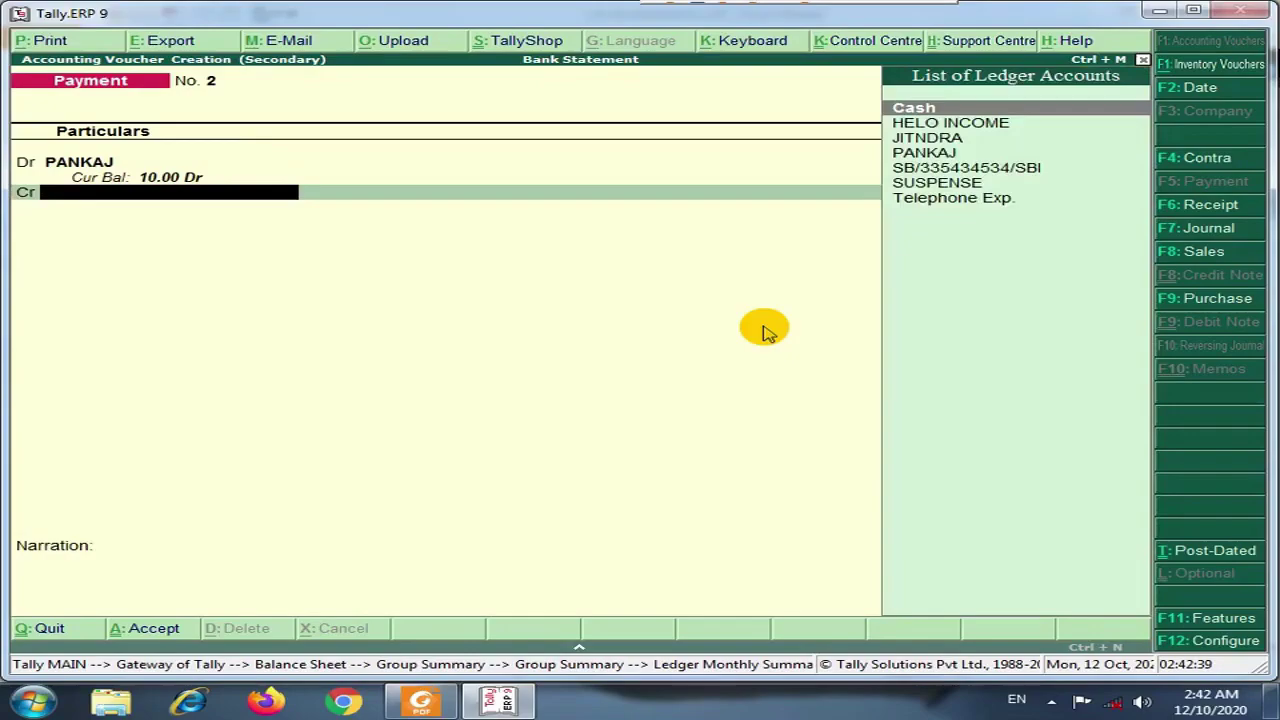
# Credit the SBI savings bank ledger with 10.00 in the payment voucher, accepting the default bank allocation.
pyautogui.hotkey('alt', 'Tab')
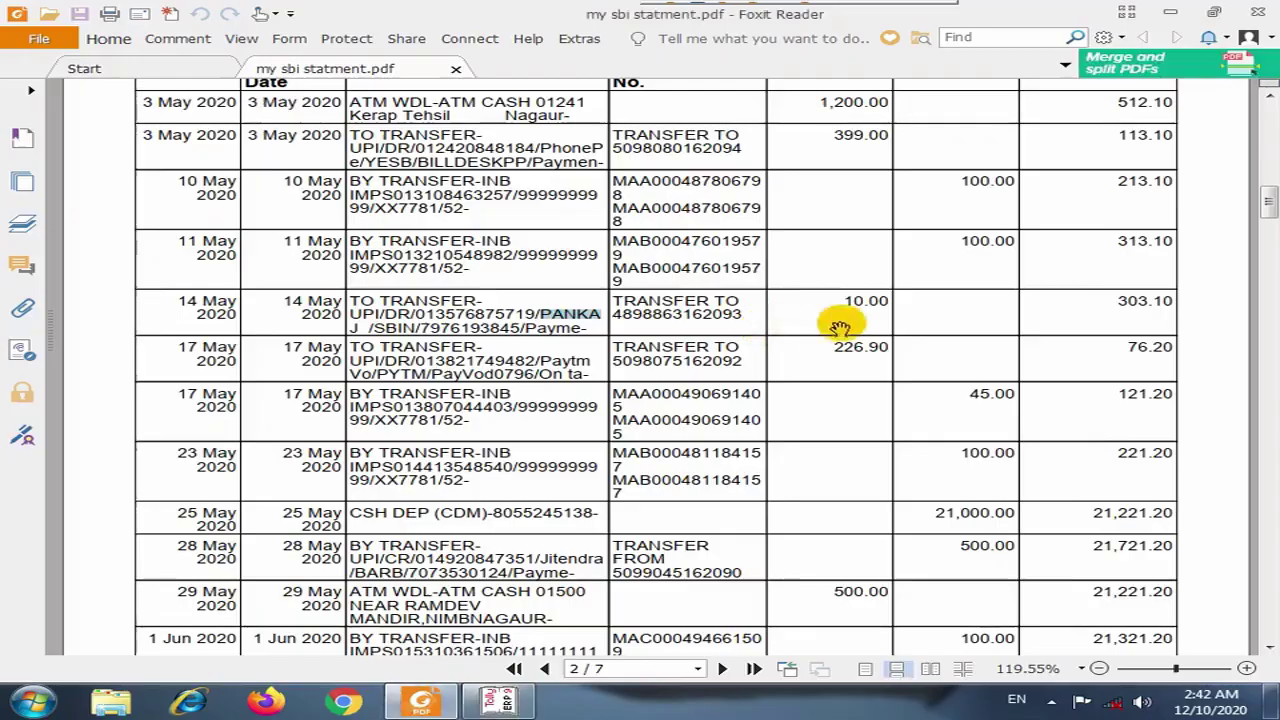
pyautogui.hotkey('alt', 'Tab')
pyautogui.press('Down')
pyautogui.press('Down')
pyautogui.press('Down')
pyautogui.press('Return')
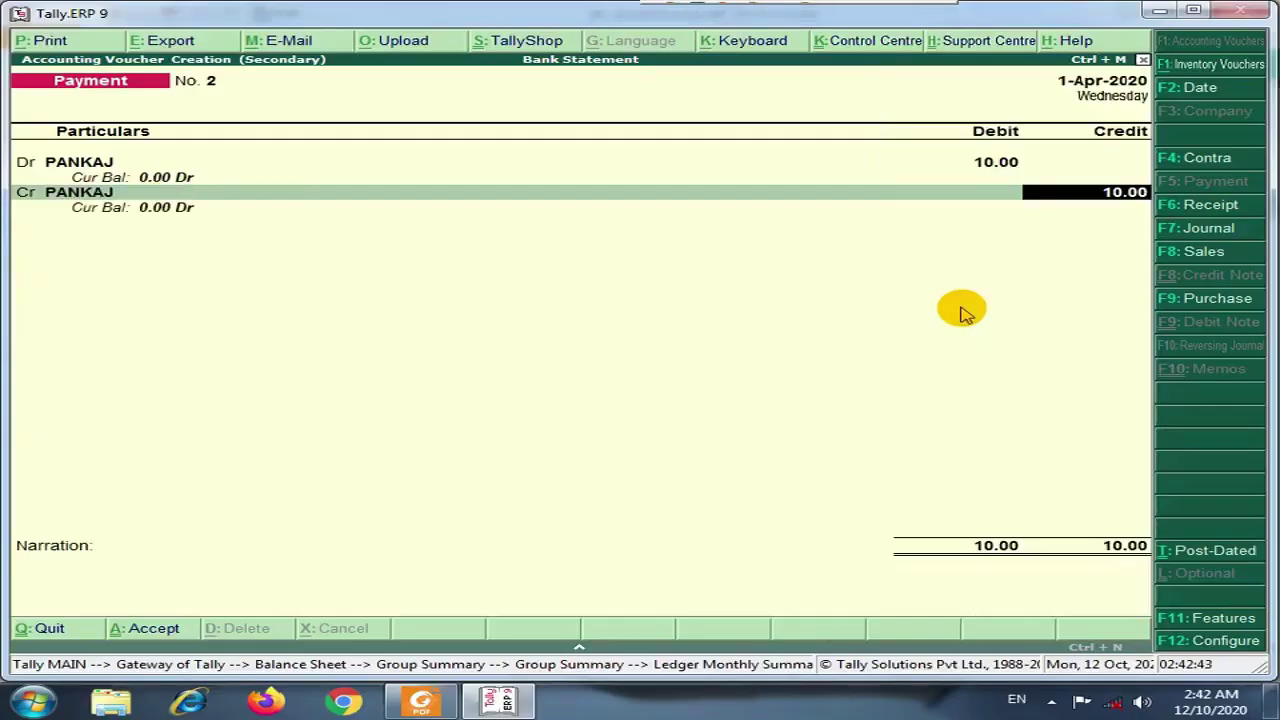
pyautogui.press('BackSpace')
pyautogui.press('Down')
pyautogui.press('Return')
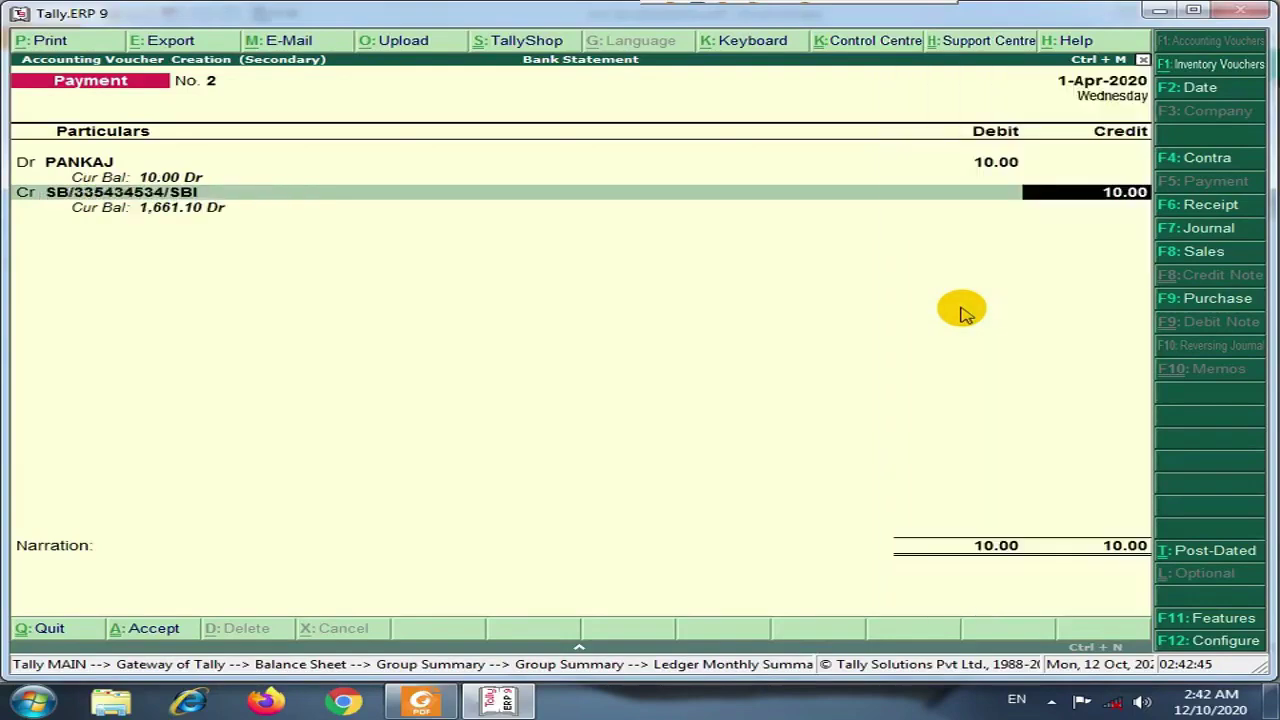
pyautogui.press('Return')
pyautogui.press('Return')
pyautogui.press('Return')
pyautogui.press('Return')
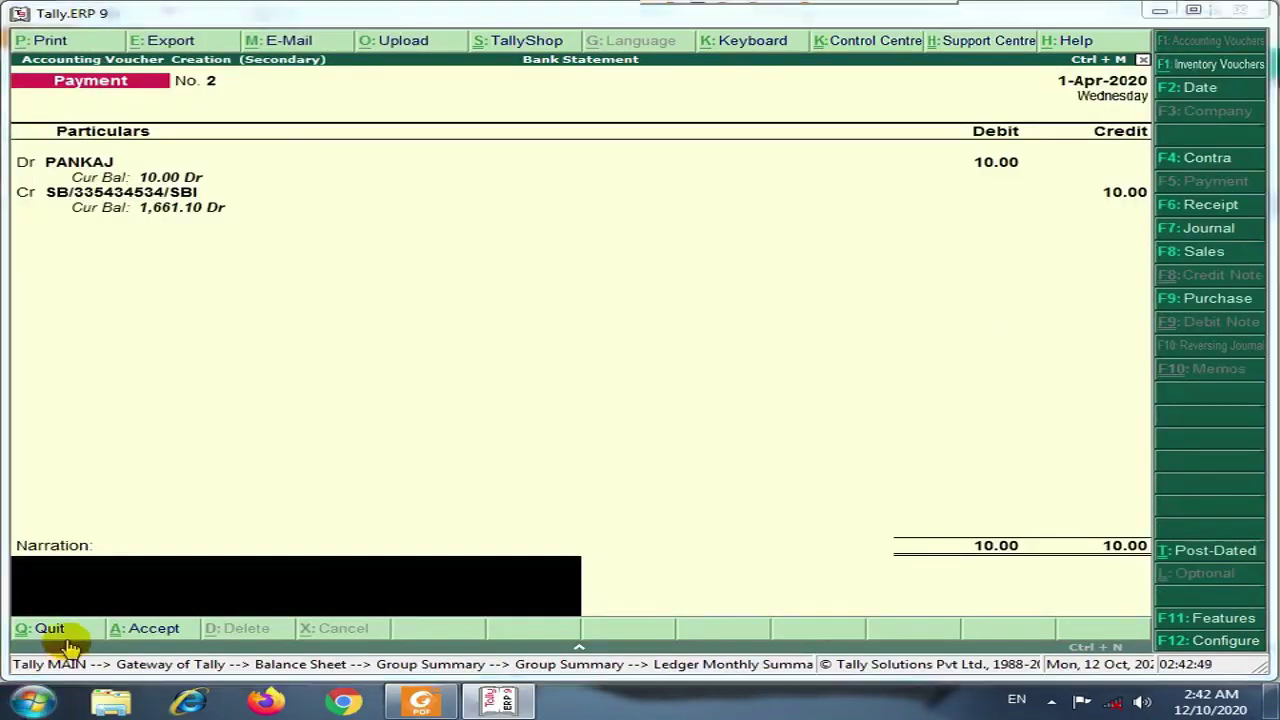
# Check the 14 May transfer's description in the statement and save the payment voucher without a narration.
pyautogui.hotkey('alt', 'Tab')
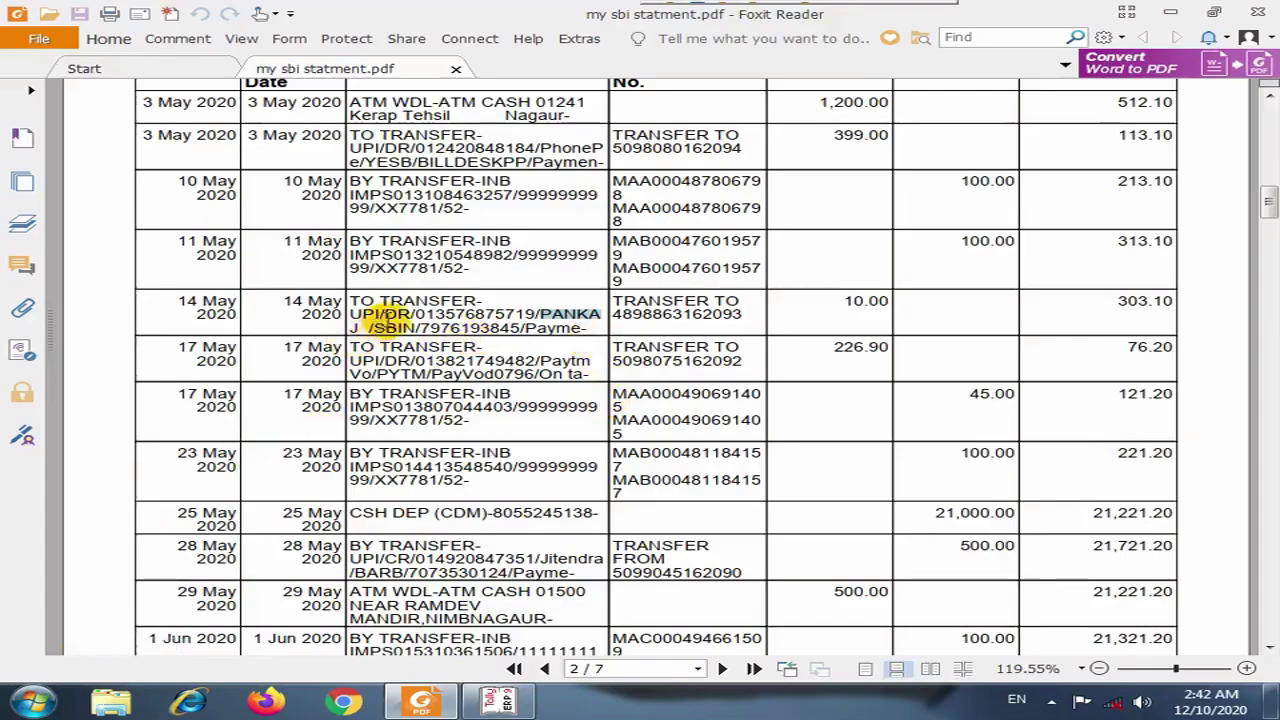
pyautogui.moveTo(352, 314); pyautogui.dragTo(592, 328)
pyautogui.click(682, 322)
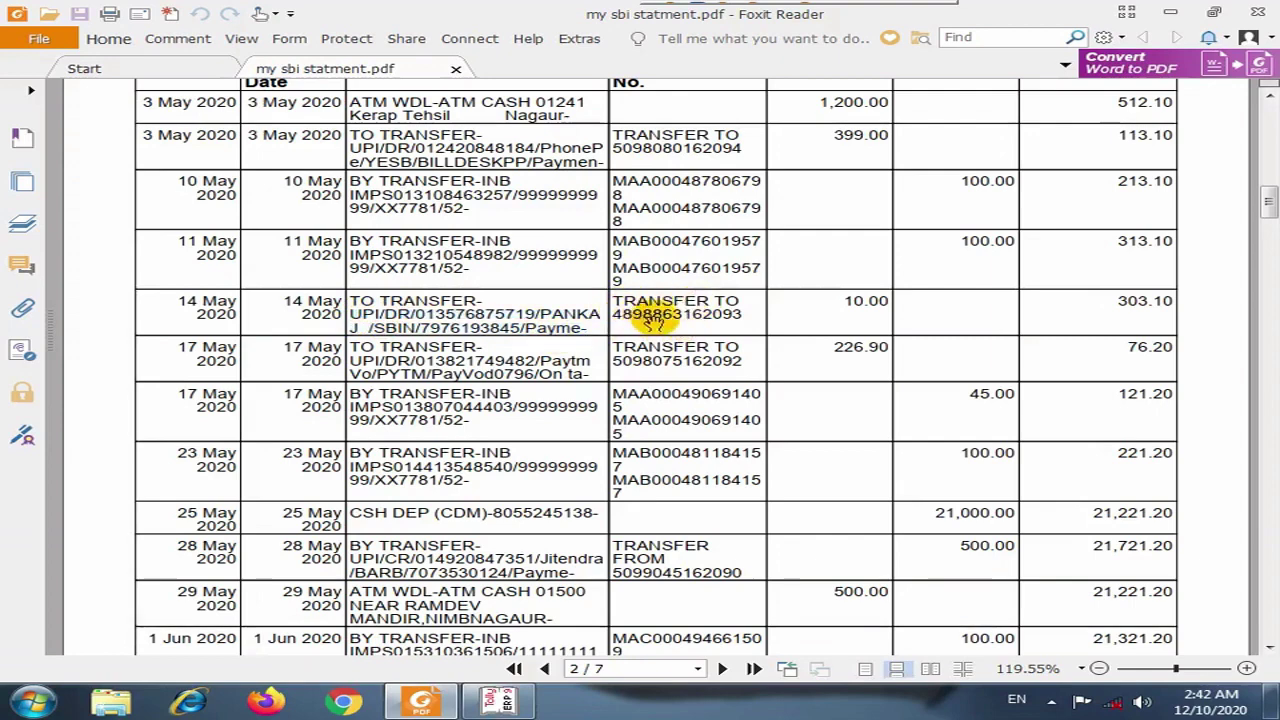
pyautogui.hotkey('alt', 'Tab')
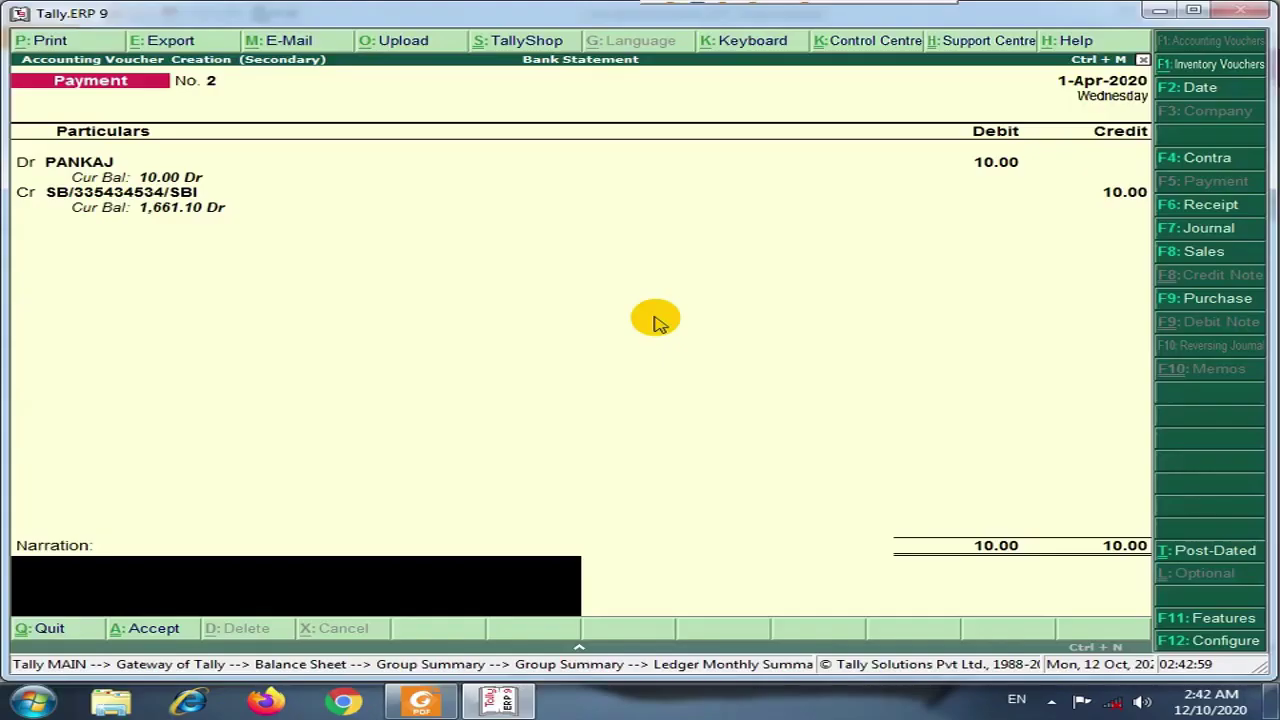
pyautogui.hotkey('ctrl', 'a')
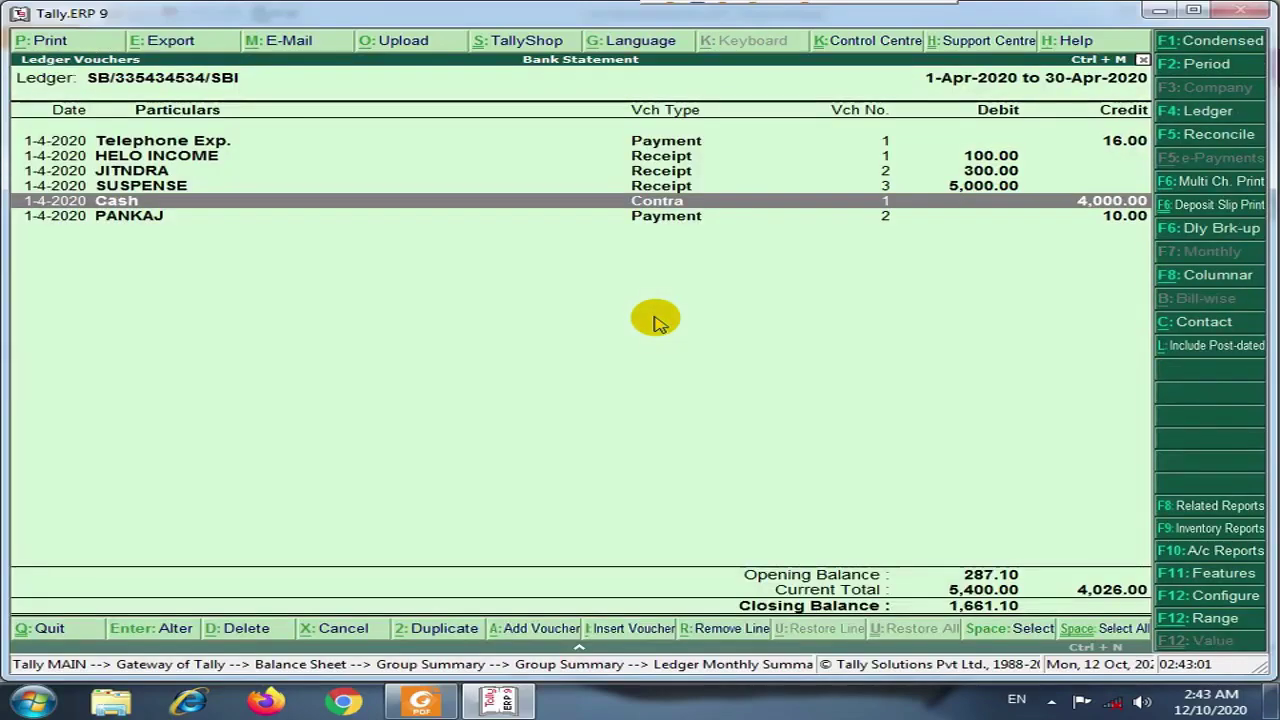
# Return to the statement in Foxit Reader and examine the 17 May Paytm payment and the 17 and 23 May receipts.
pyautogui.hotkey('alt', 'Tab')
pyautogui.scroll(-2, 760, 392)
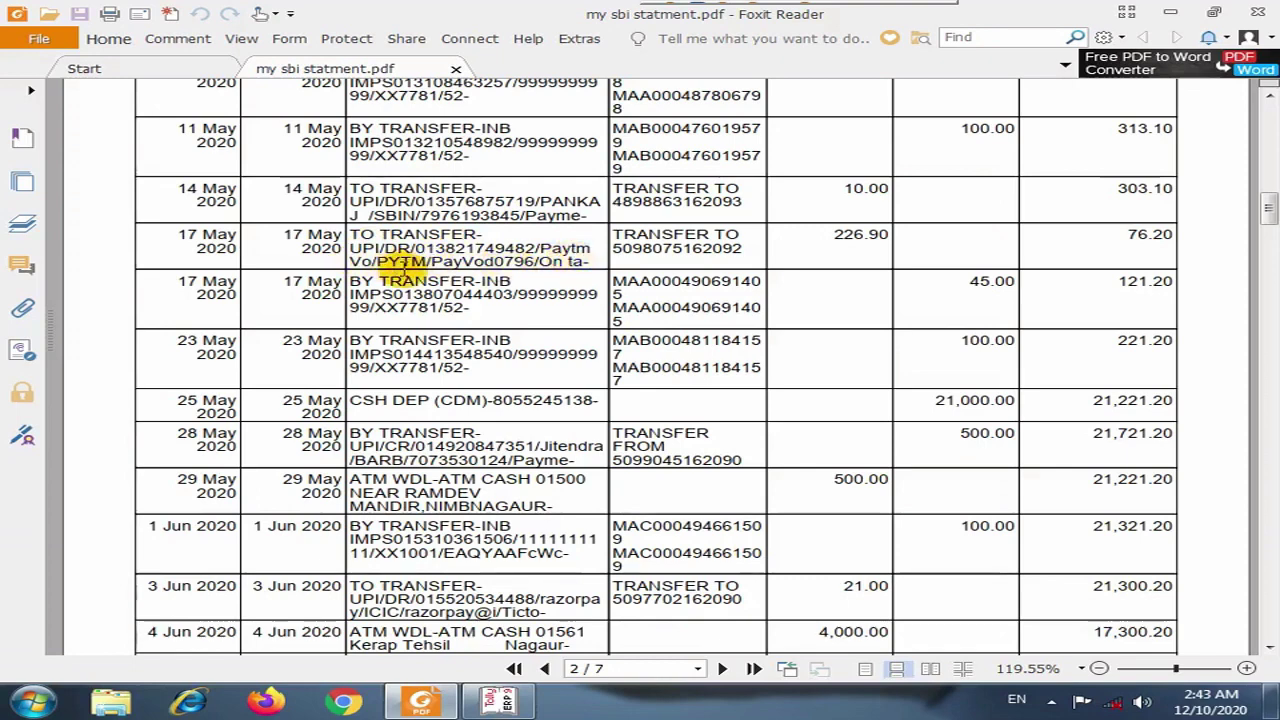
pyautogui.scroll(1, 500, 276)
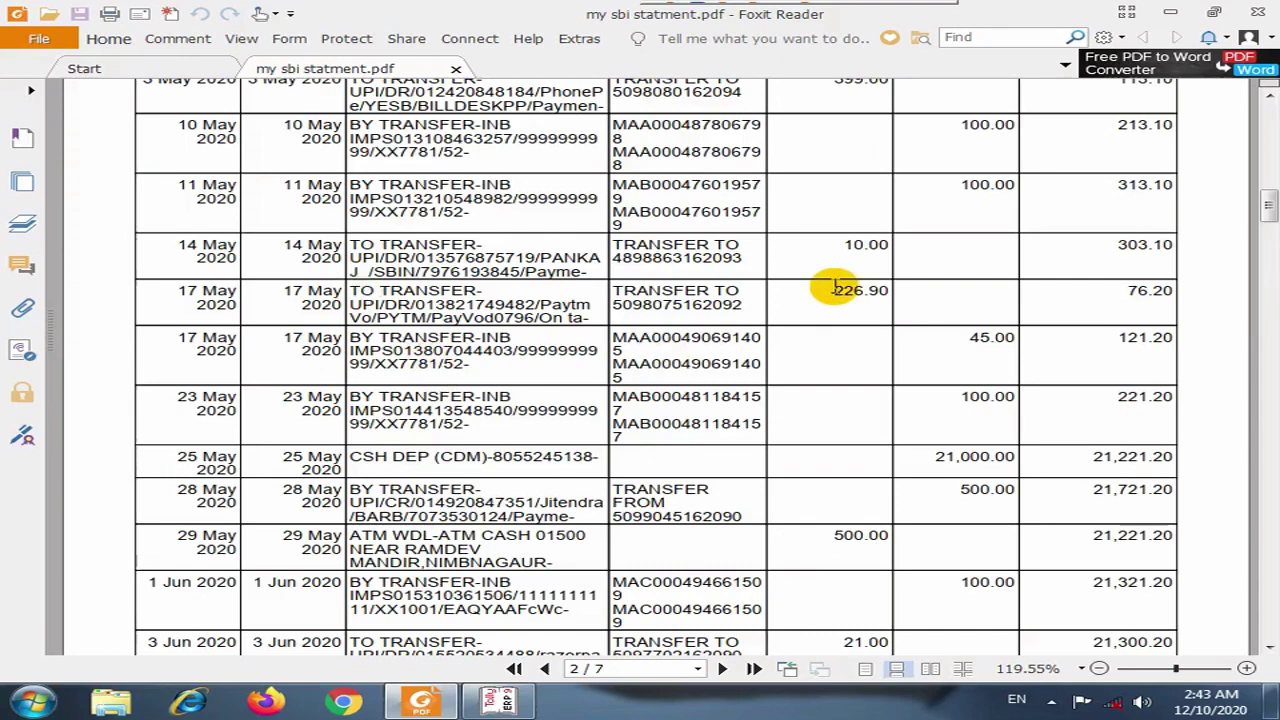
pyautogui.moveTo(834, 290); pyautogui.dragTo(888, 293)
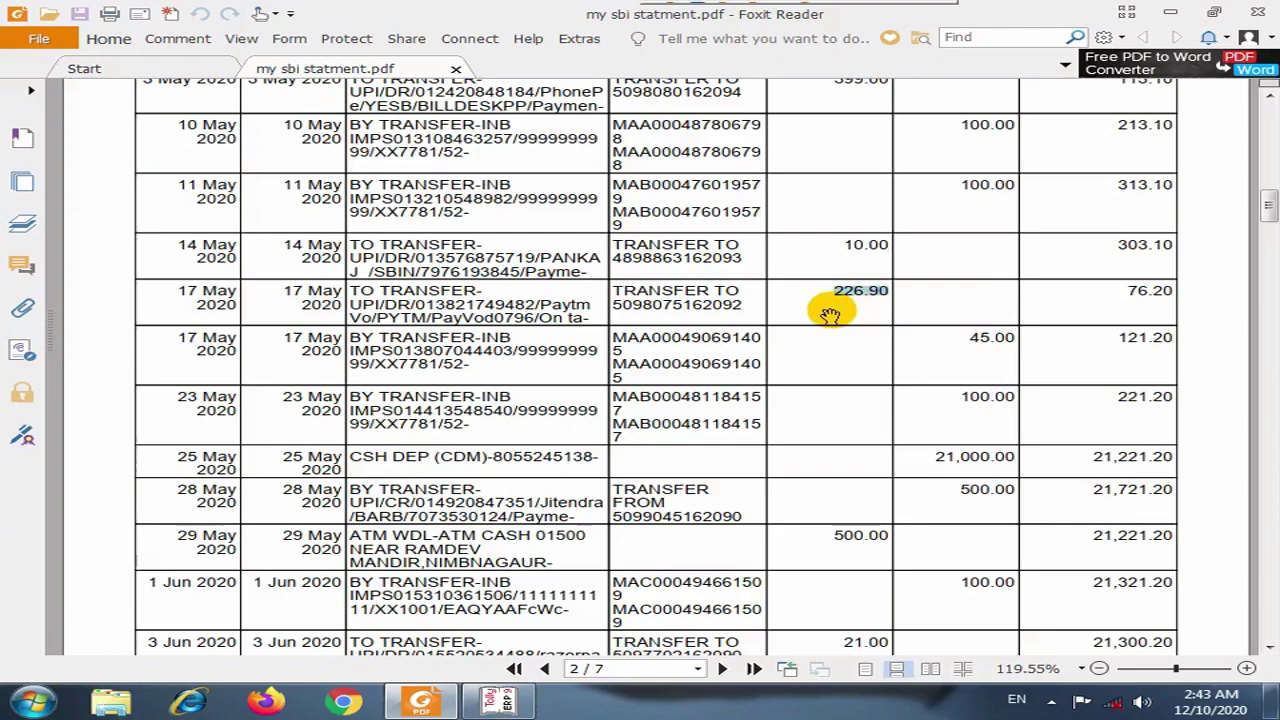
pyautogui.click(828, 312)
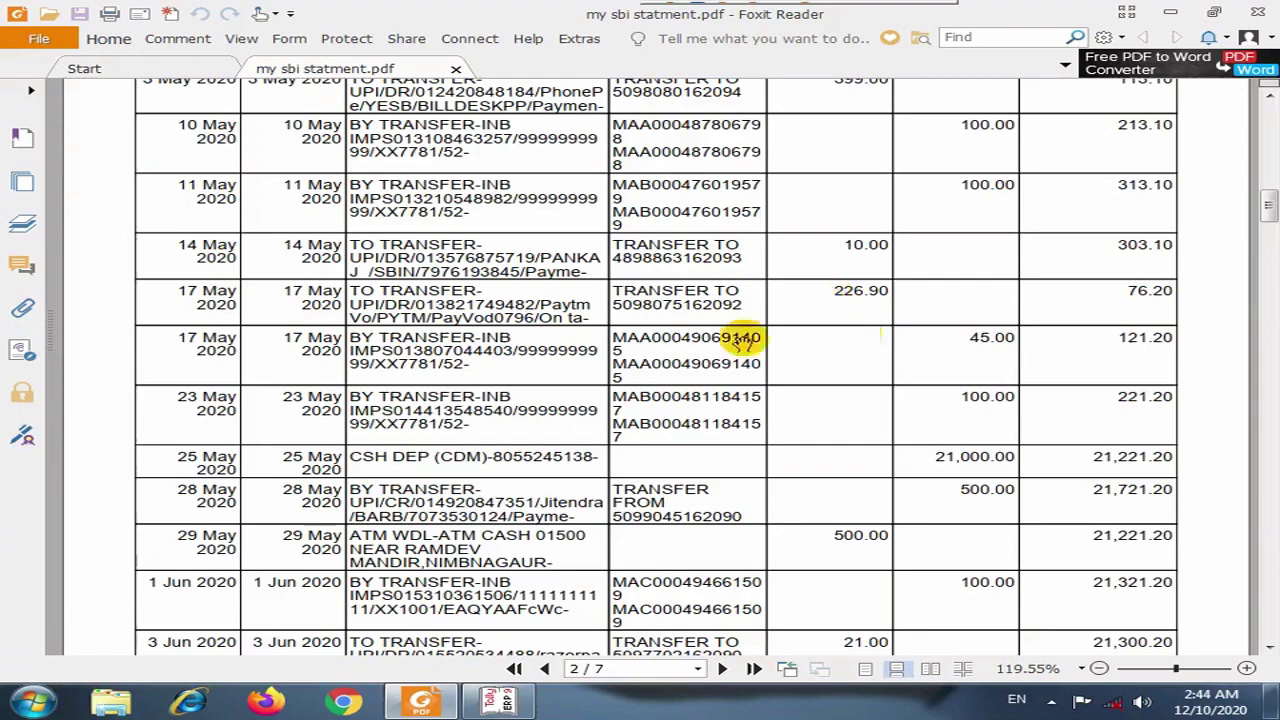
pyautogui.scroll(-1, 986, 343)
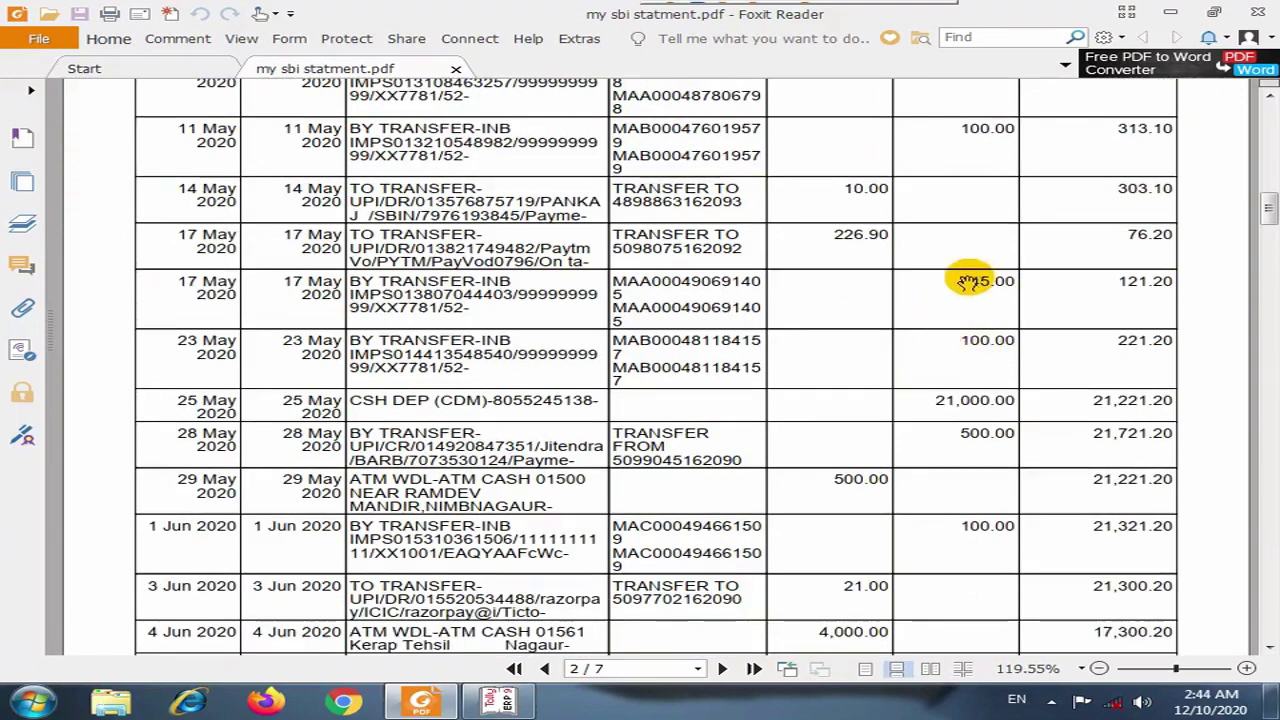
pyautogui.scroll(-1, 975, 282)
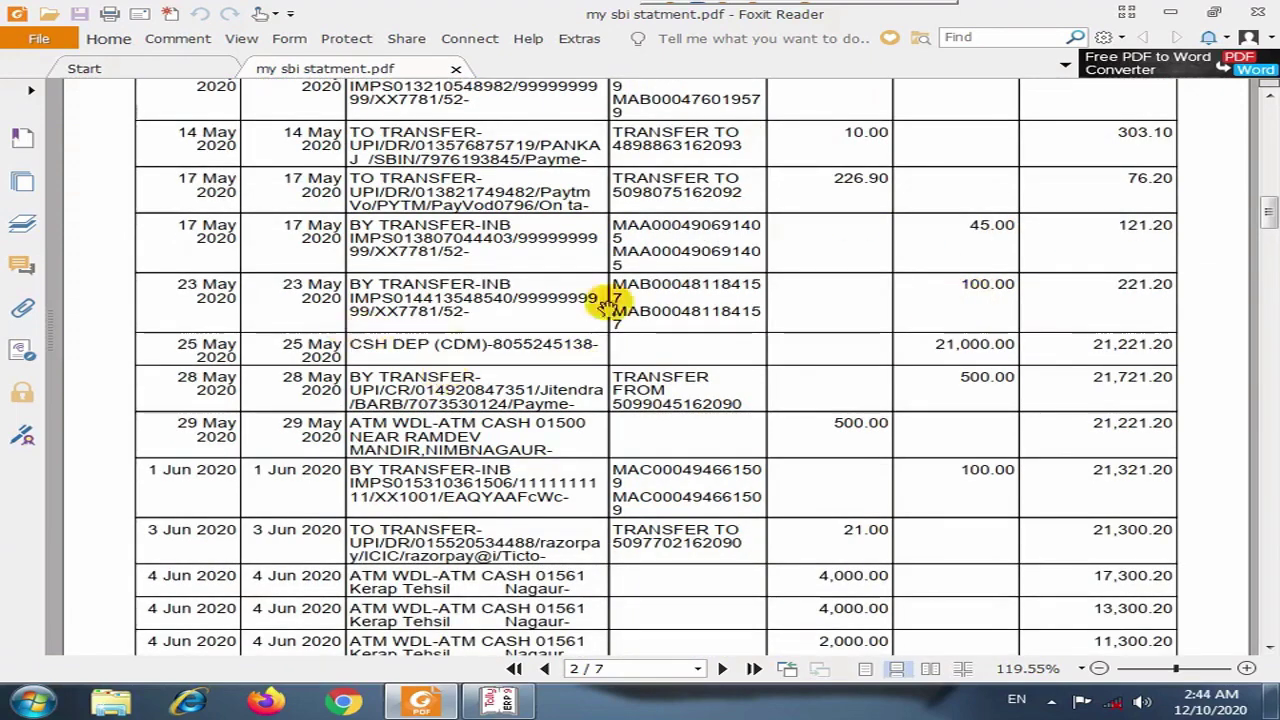
# Examine the description of the 25 May CSH DEP (CDM) cash deposit entry in the statement.
pyautogui.scroll(-2, 1010, 288)
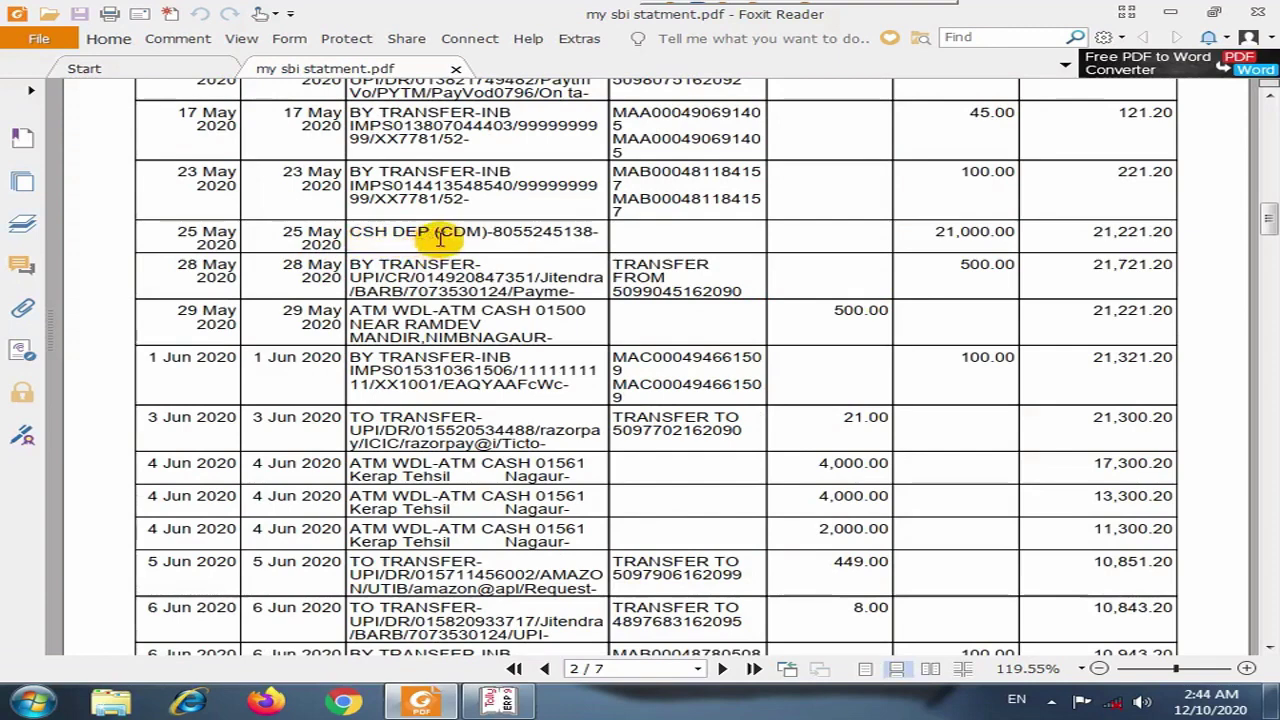
pyautogui.moveTo(490, 231); pyautogui.dragTo(436, 231)
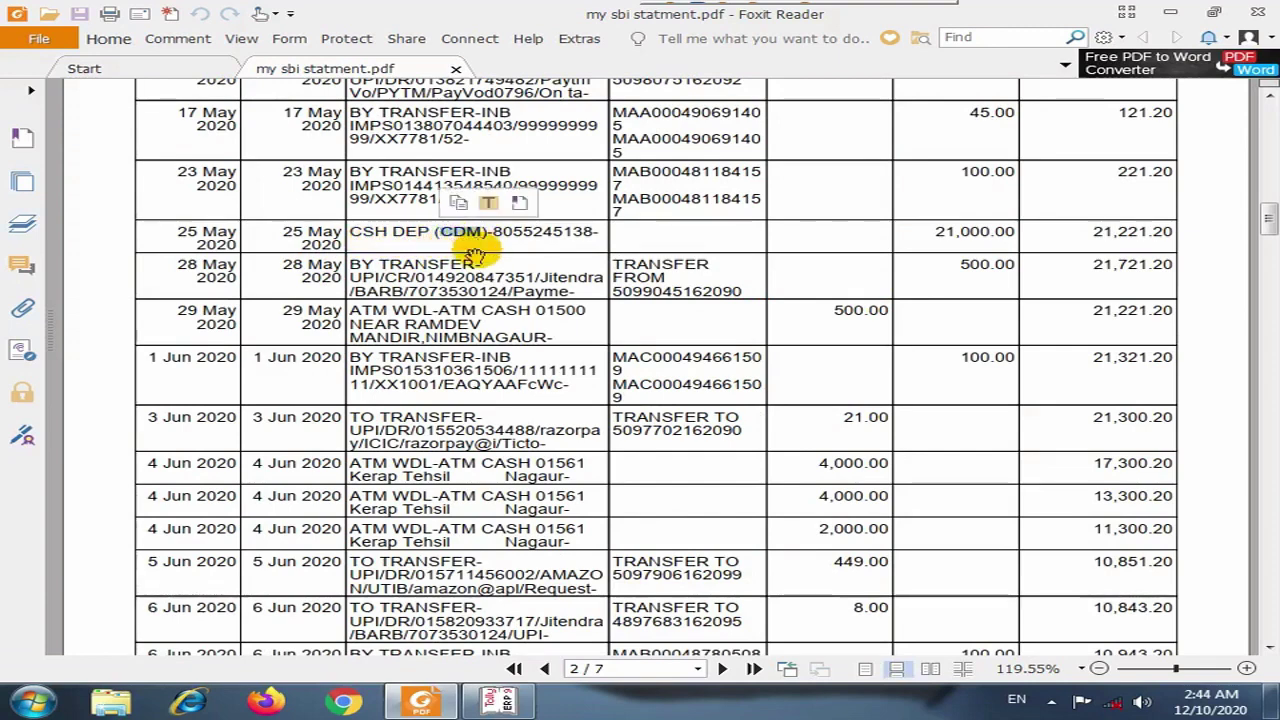
pyautogui.click(476, 250)
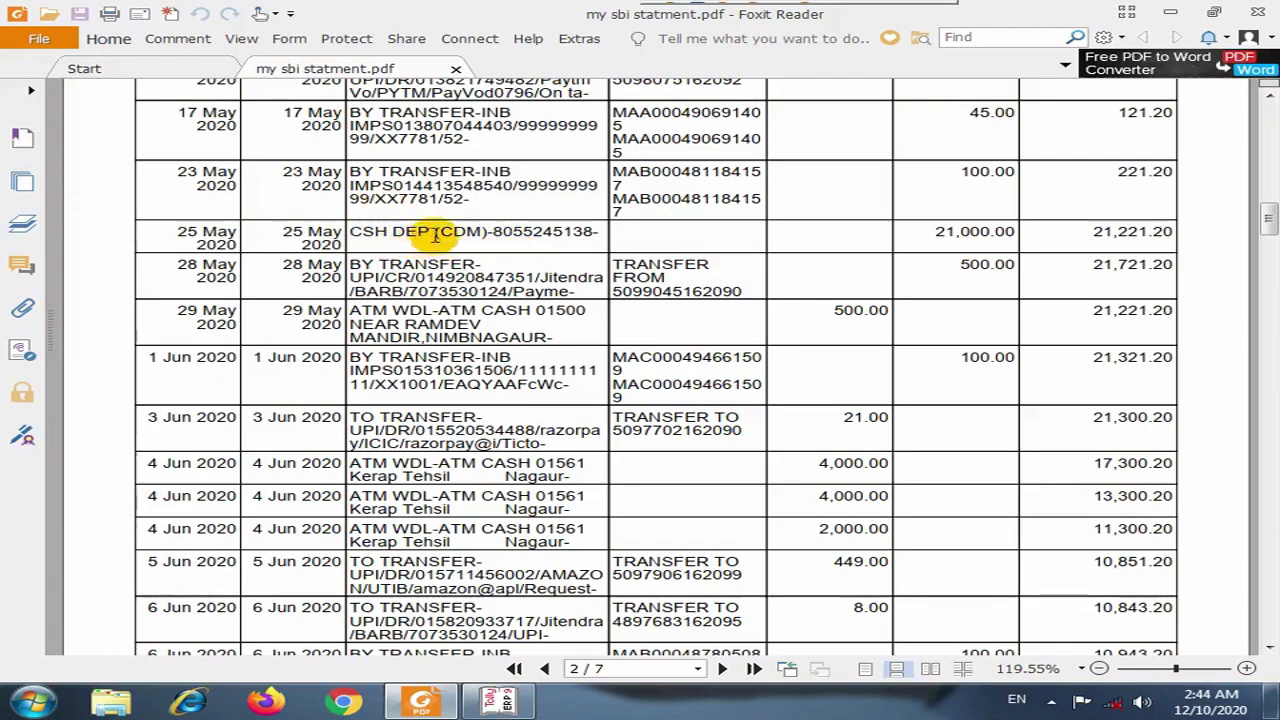
pyautogui.doubleClick(408, 233)
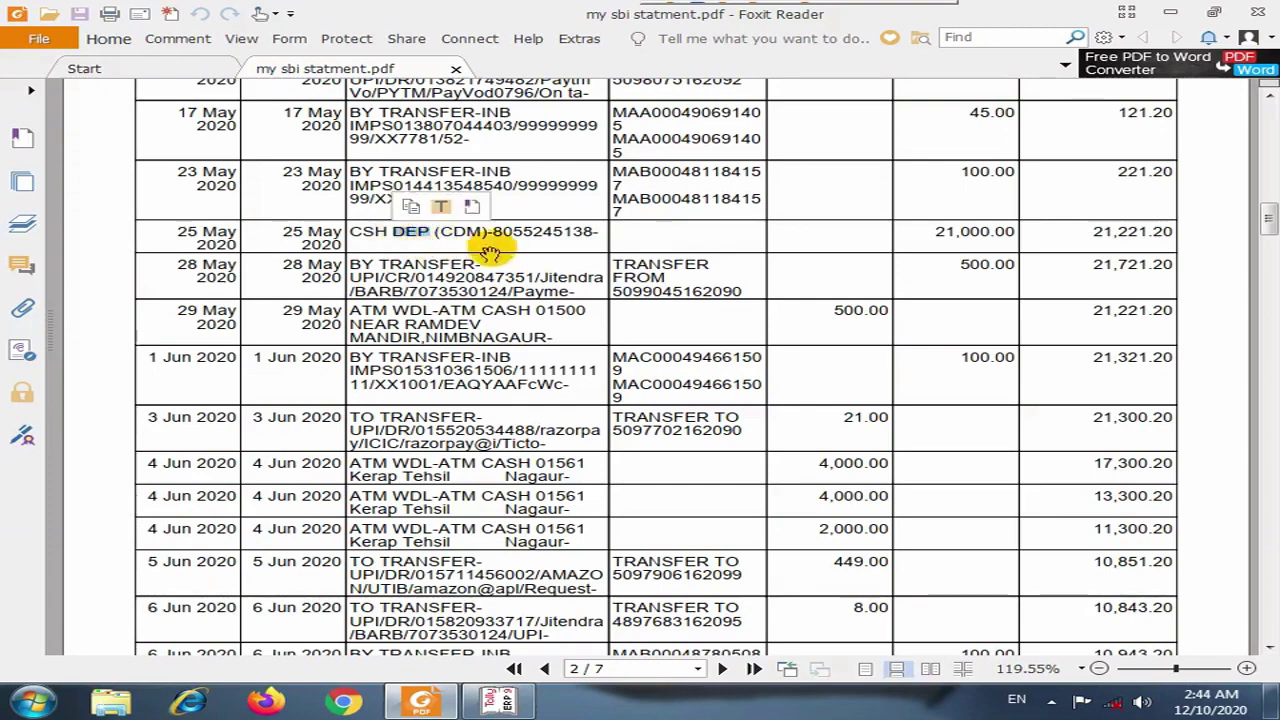
pyautogui.moveTo(485, 237); pyautogui.dragTo(436, 240)
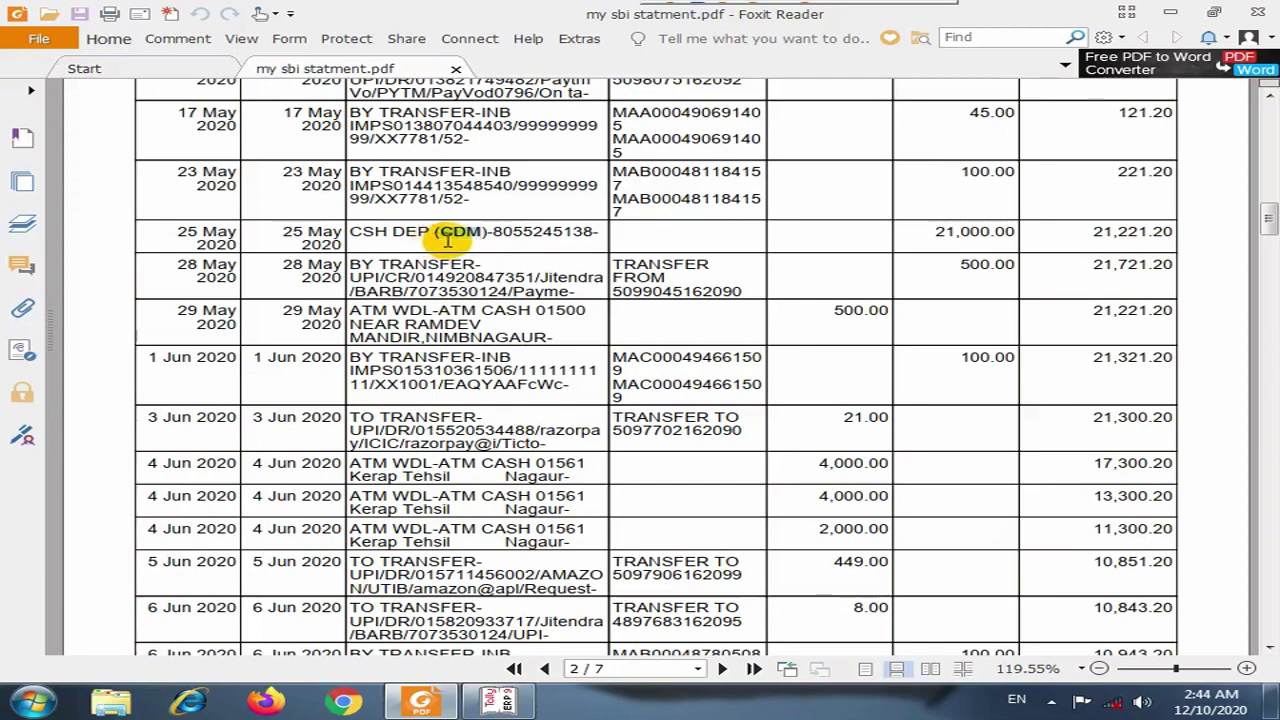
# Switch to Tally.ERP 9 and start a new contra voucher from the SBI bank ledger's voucher list.
pyautogui.click(526, 248)
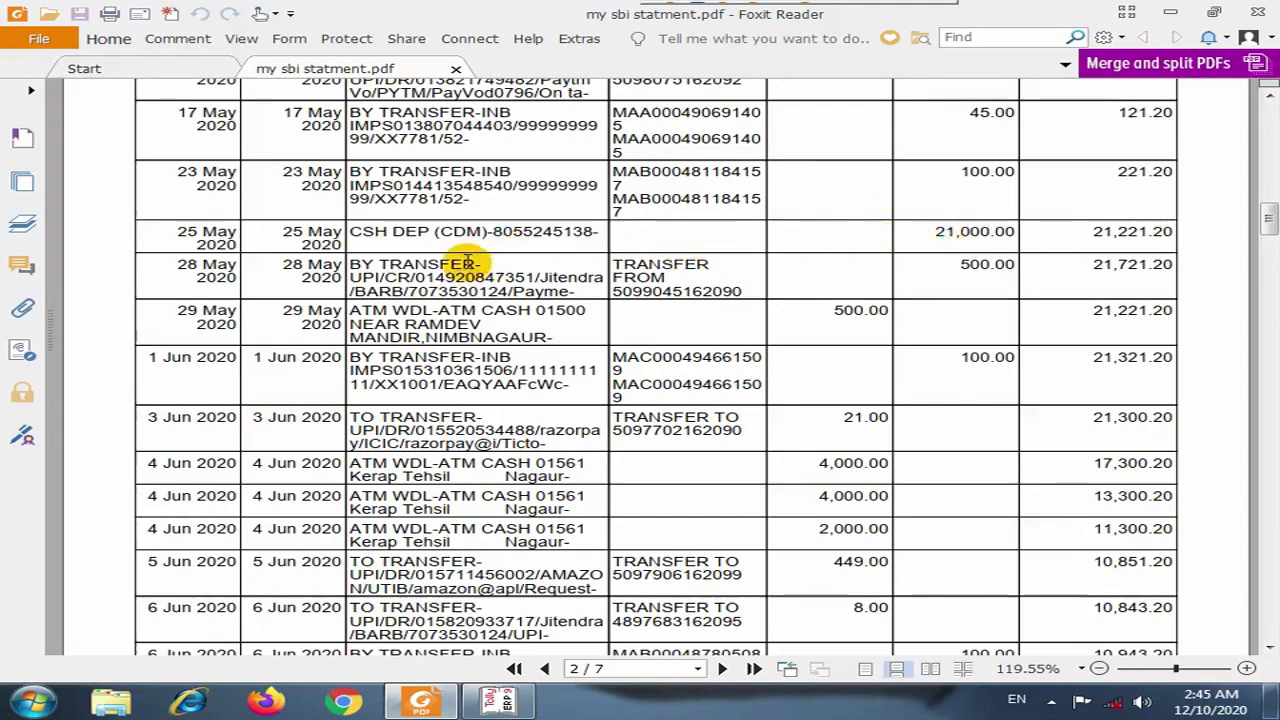
pyautogui.hotkey('alt', 'Tab')
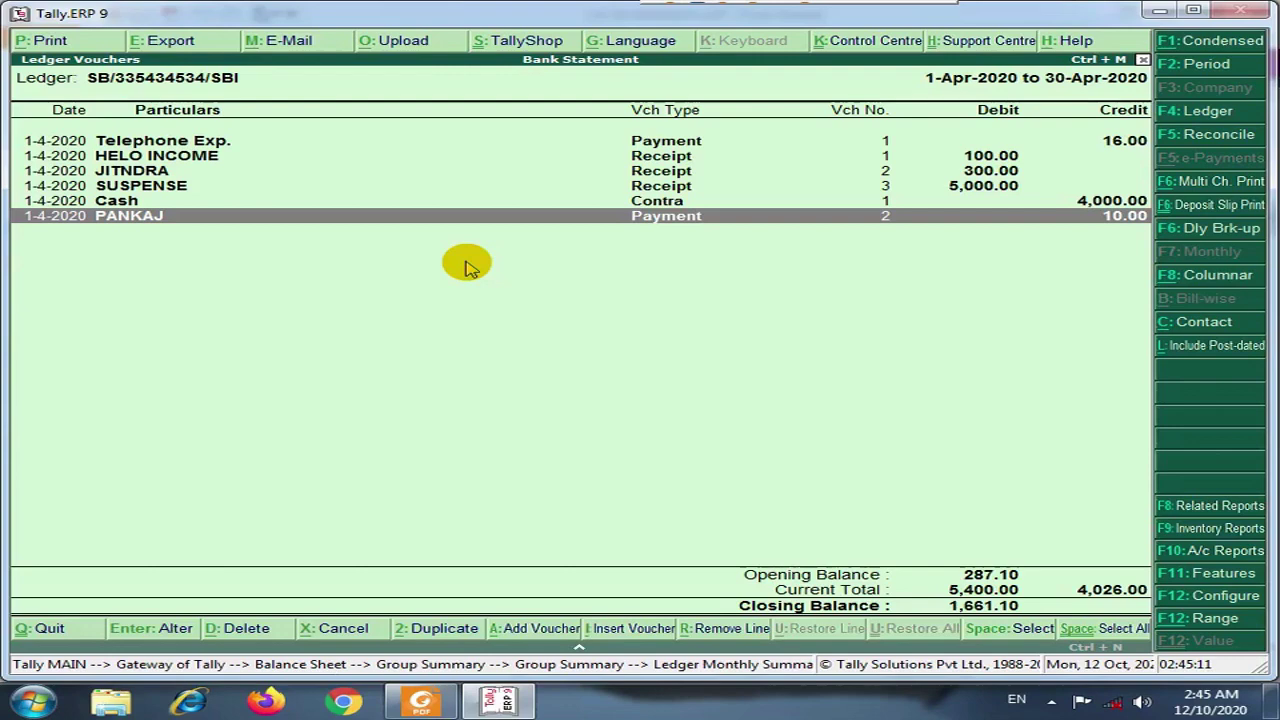
pyautogui.hotkey('alt', 'a')
pyautogui.press('F4')
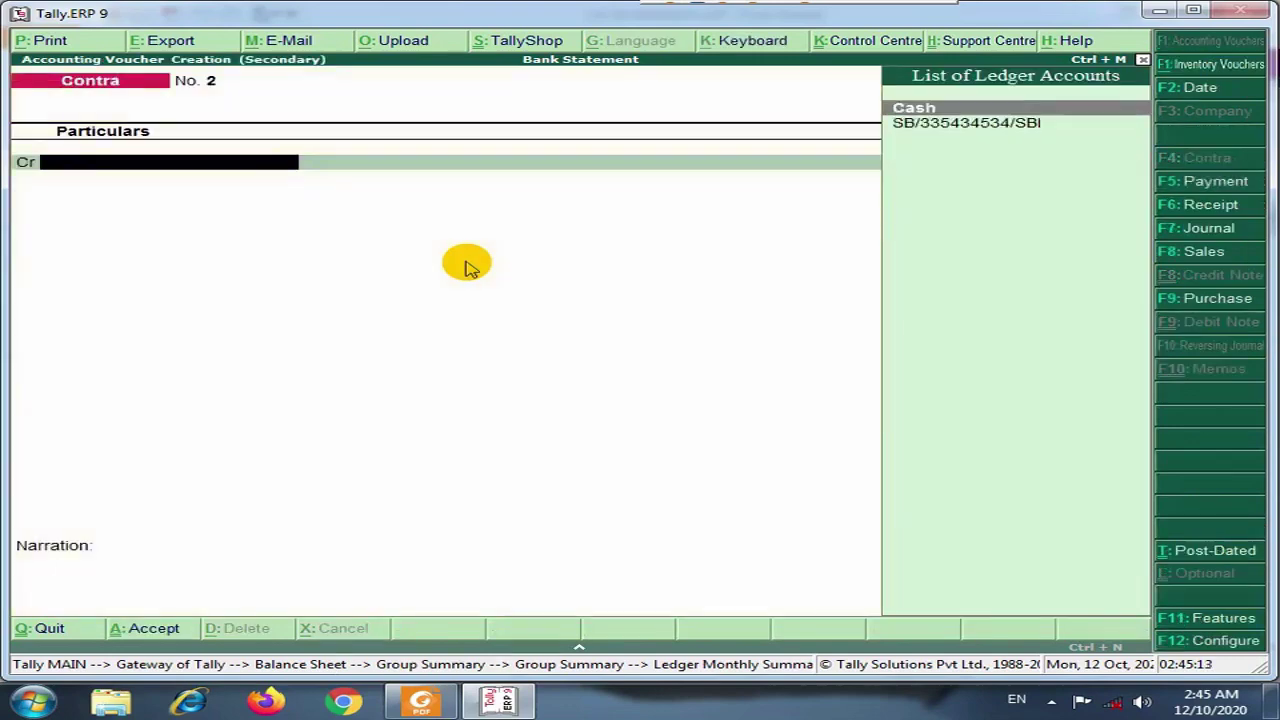
# Check the description and credit amount of the 25 May cash deposit in the statement against the blank contra voucher.
pyautogui.hotkey('alt', 'Tab')
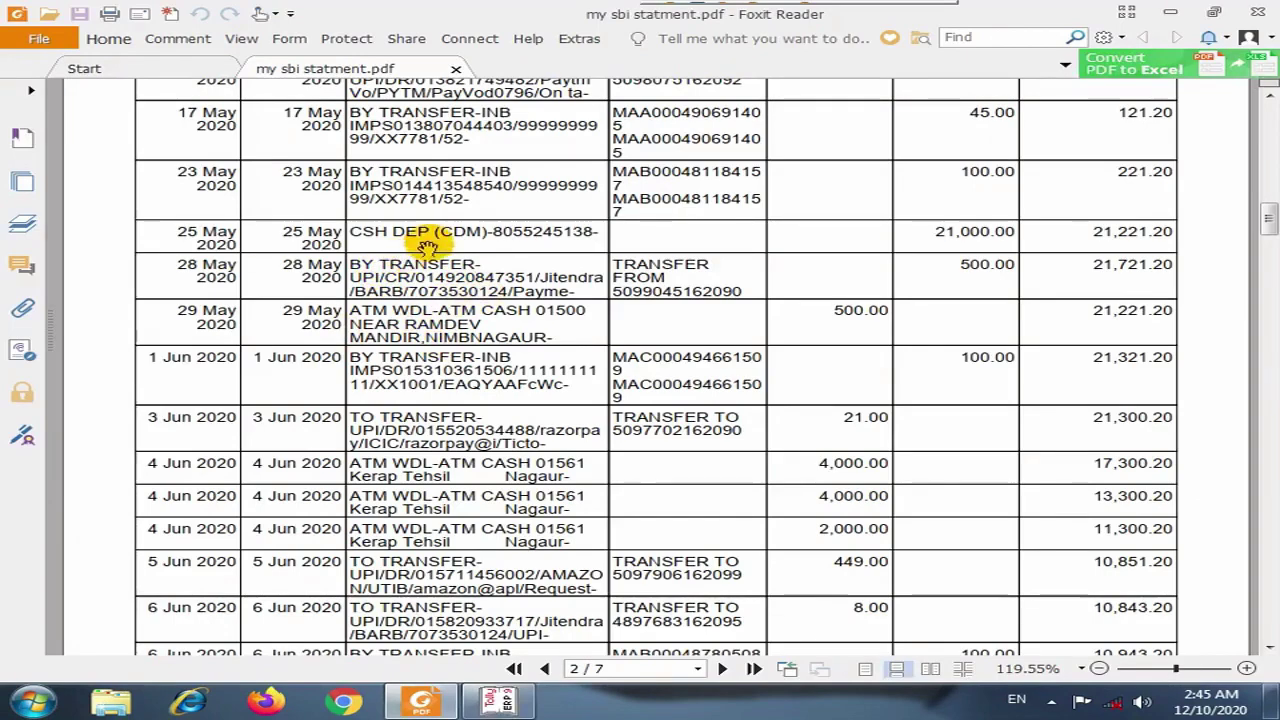
pyautogui.hotkey('alt', 'Tab')
pyautogui.hotkey('alt', 'Tab')
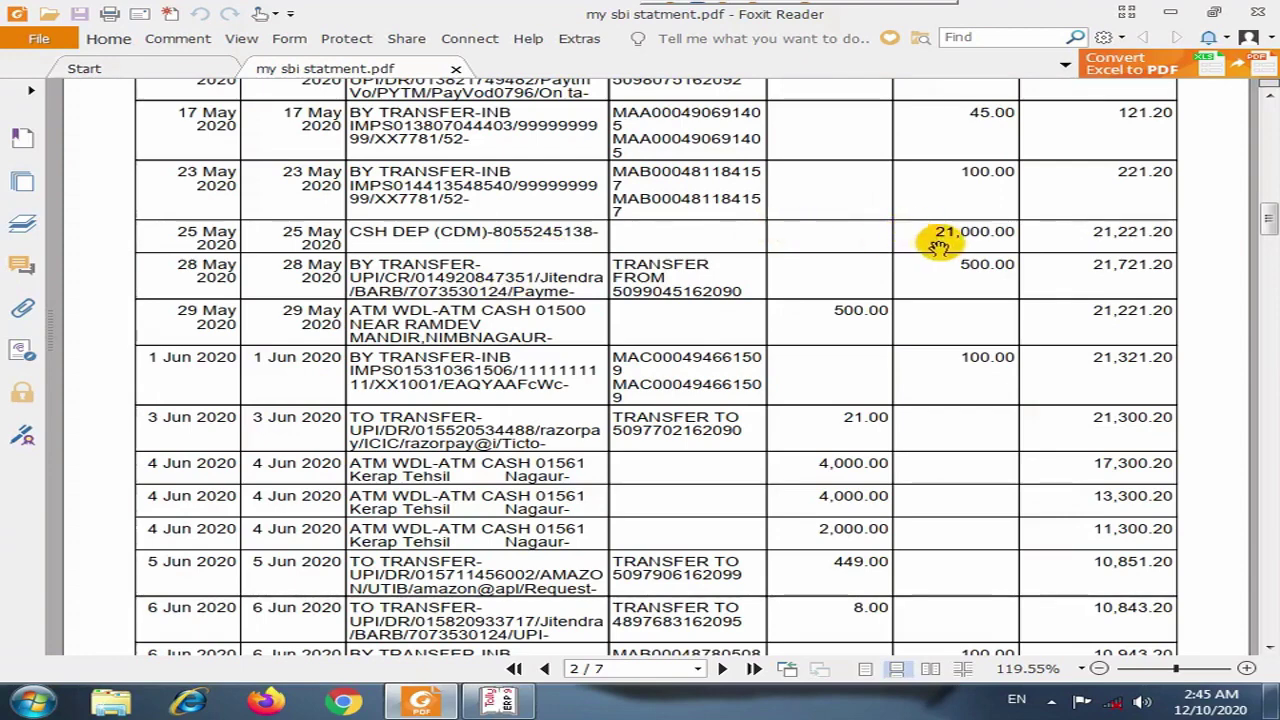
pyautogui.hotkey('alt', 'Tab')
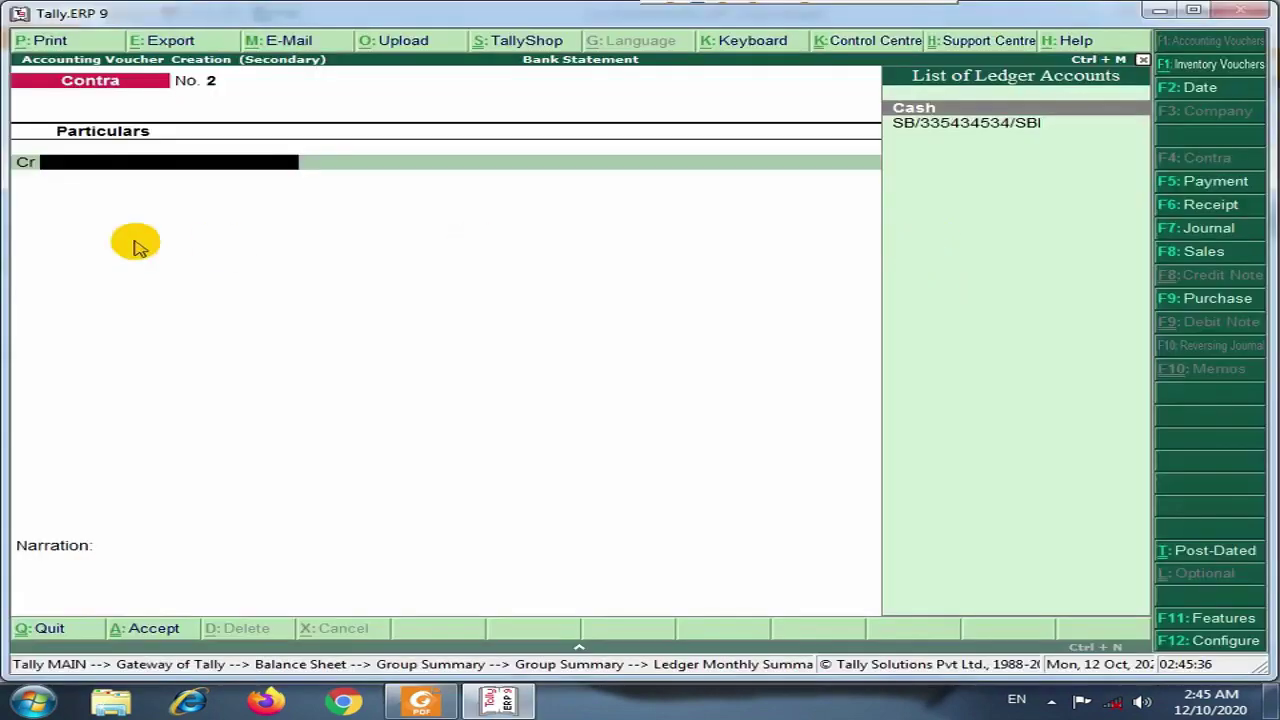
pyautogui.hotkey('alt', 'Tab')
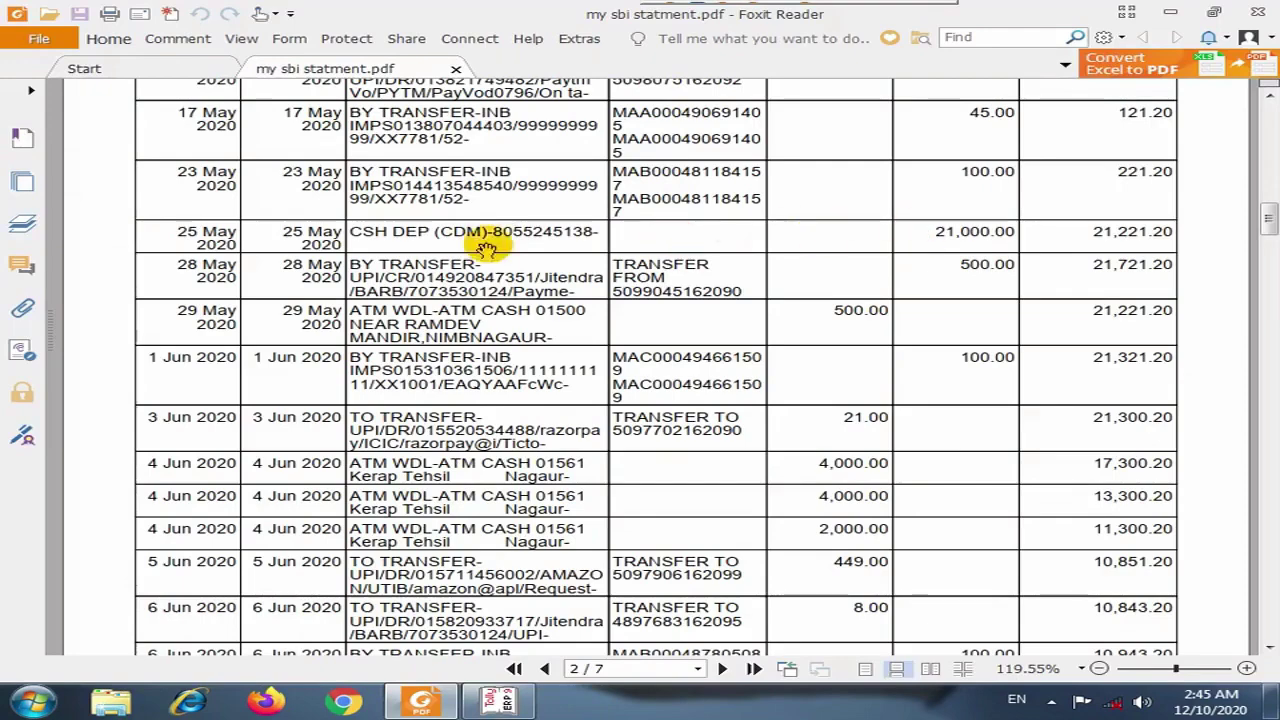
# Credit the Cash ledger with 21,000.00 in the contra voucher in Tally.ERP 9.
pyautogui.hotkey('alt', 'Tab')
pyautogui.press('Return')
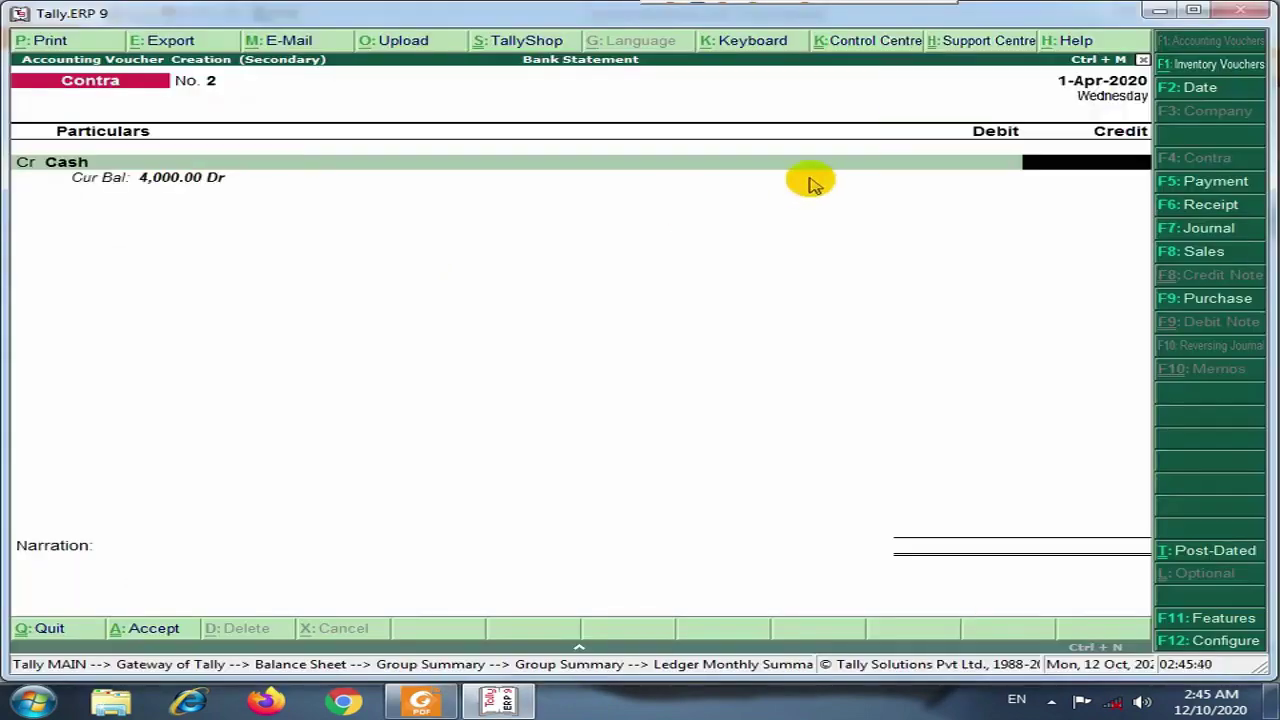
pyautogui.write('21000')
pyautogui.press('Return')
pyautogui.press('Return')
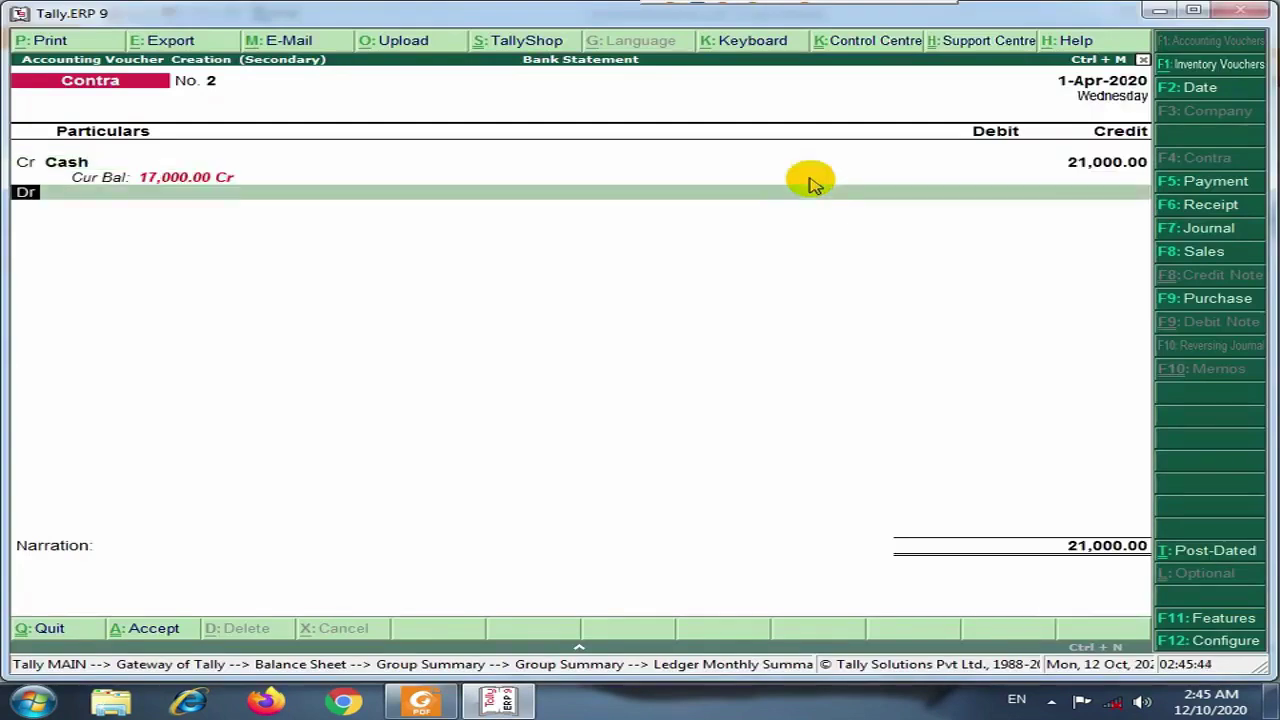
# Debit the SBI savings bank ledger with 21,000.00 and save the contra voucher without a narration.
pyautogui.press('Return')
pyautogui.press('Down')
pyautogui.press('Return')
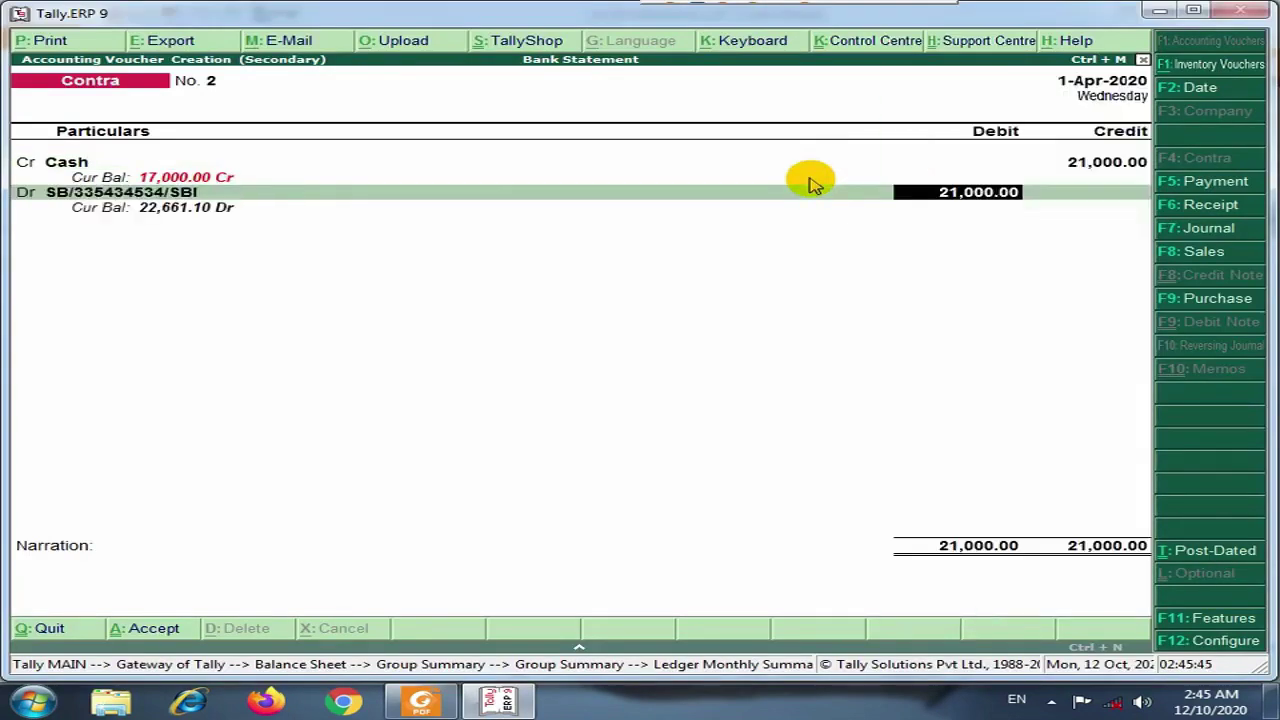
pyautogui.press('Return')
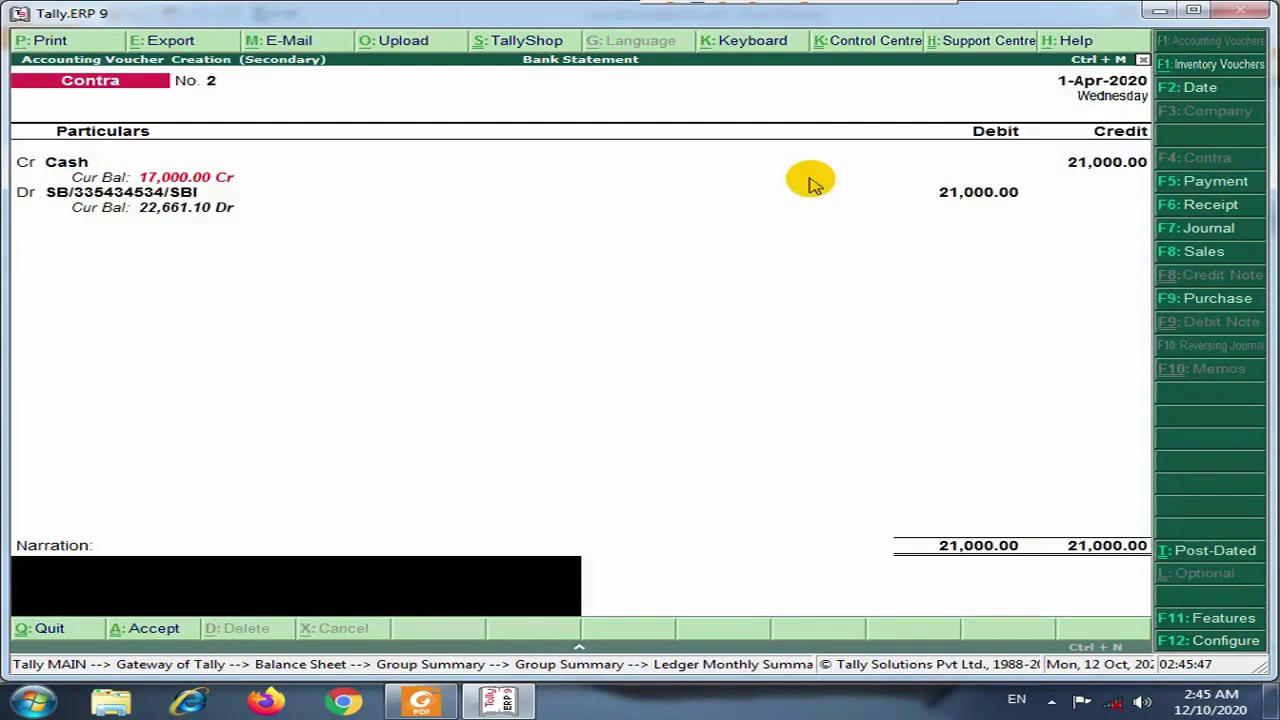
pyautogui.press('Return')
pyautogui.press('Return')
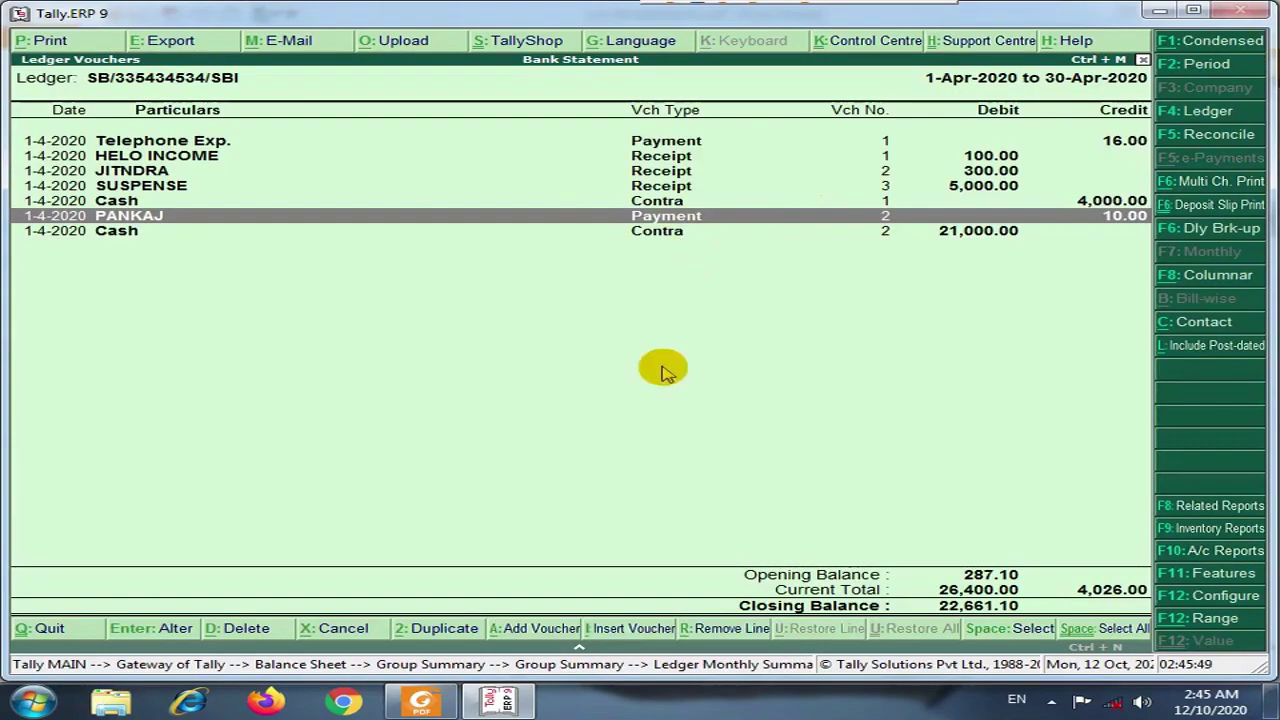
# Return to the statement in Foxit Reader and review the mid-May to early June entries on page 2.
pyautogui.hotkey('alt', 'Tab')
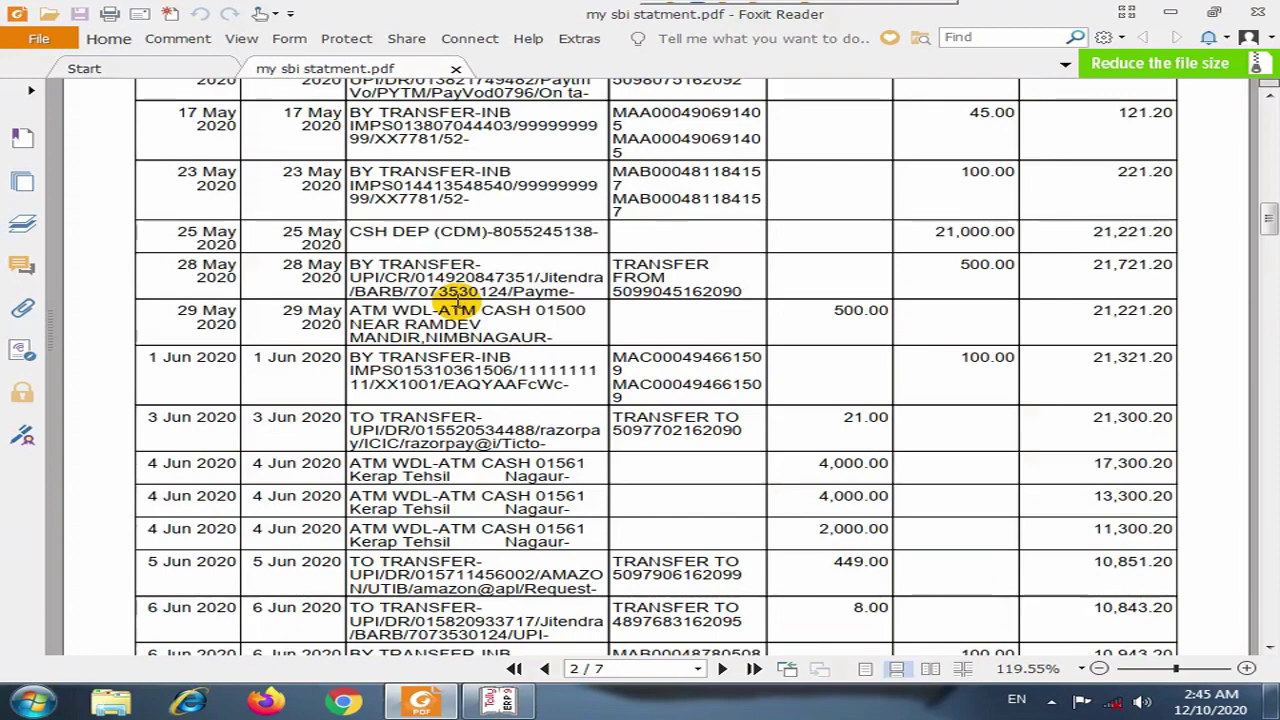
pyautogui.scroll(-3, 791, 246)
pyautogui.scroll(4, 791, 246)
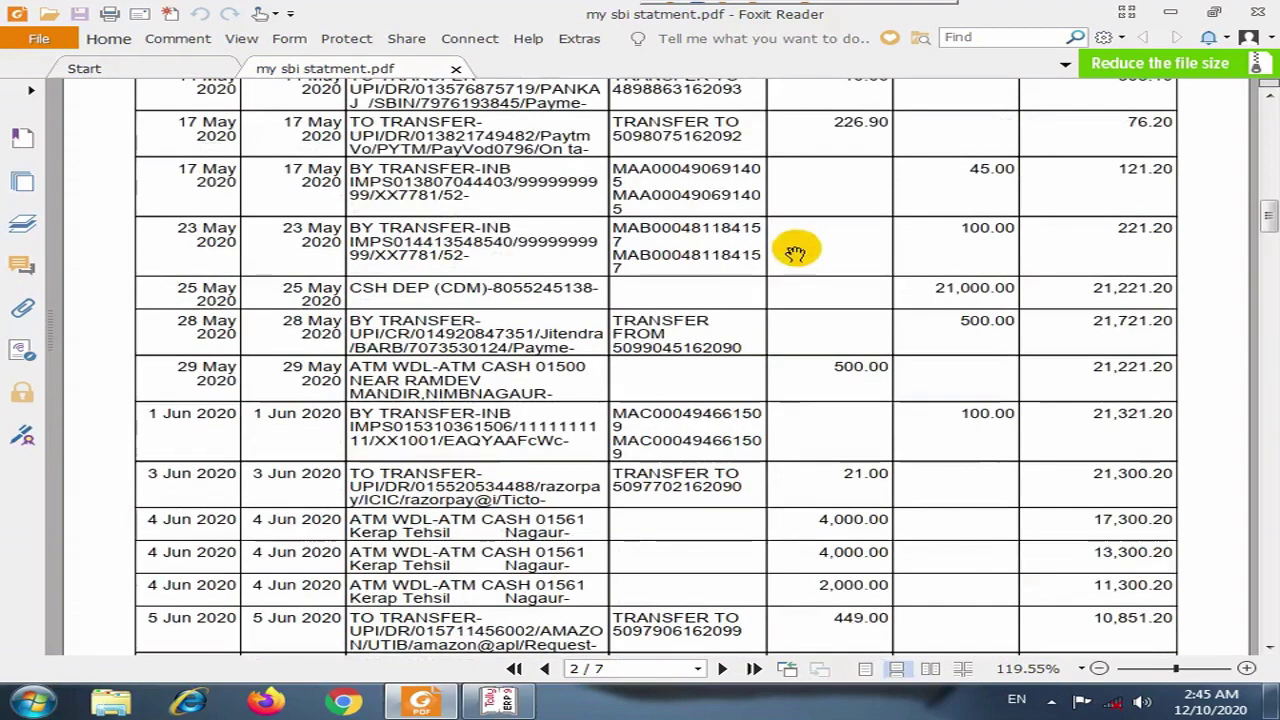
pyautogui.scroll(-2, 796, 252)
pyautogui.scroll(4, 796, 252)
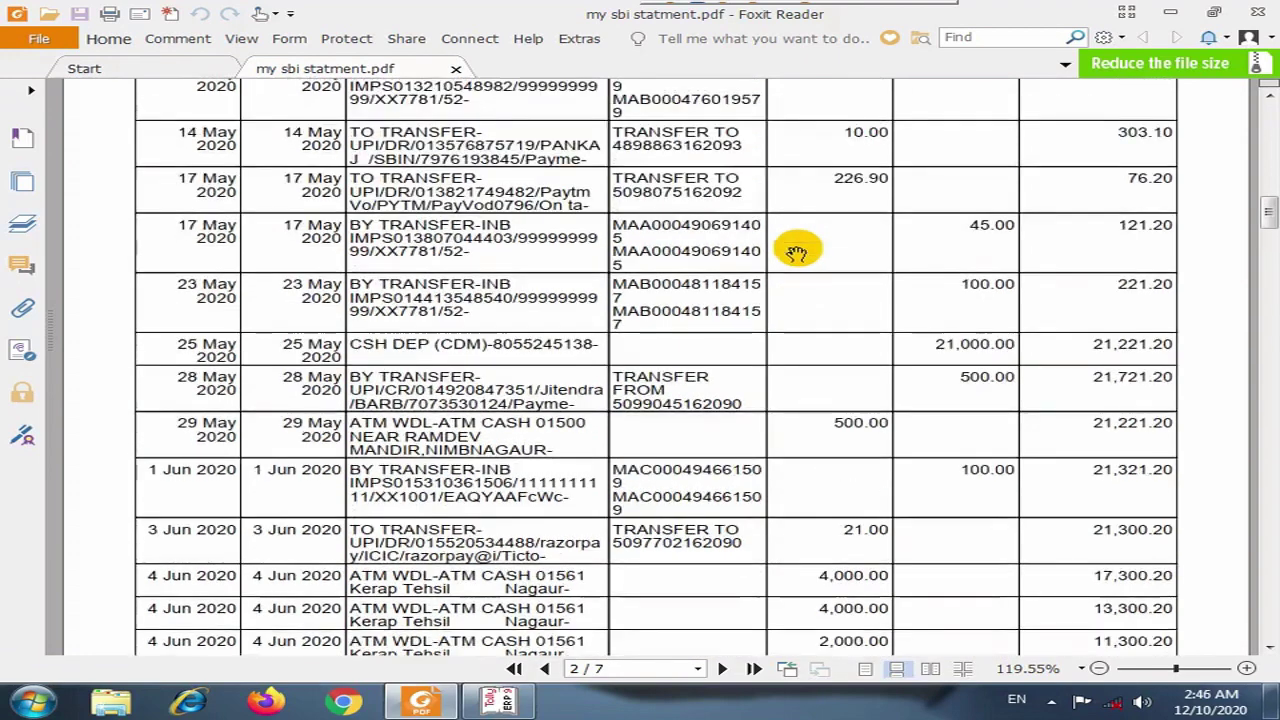
pyautogui.scroll(-6, 962, 360)
# Skim the remaining statement pages through the last October entry, then go back to the August entries on page 6.
pyautogui.scroll(-20, 826, 328)
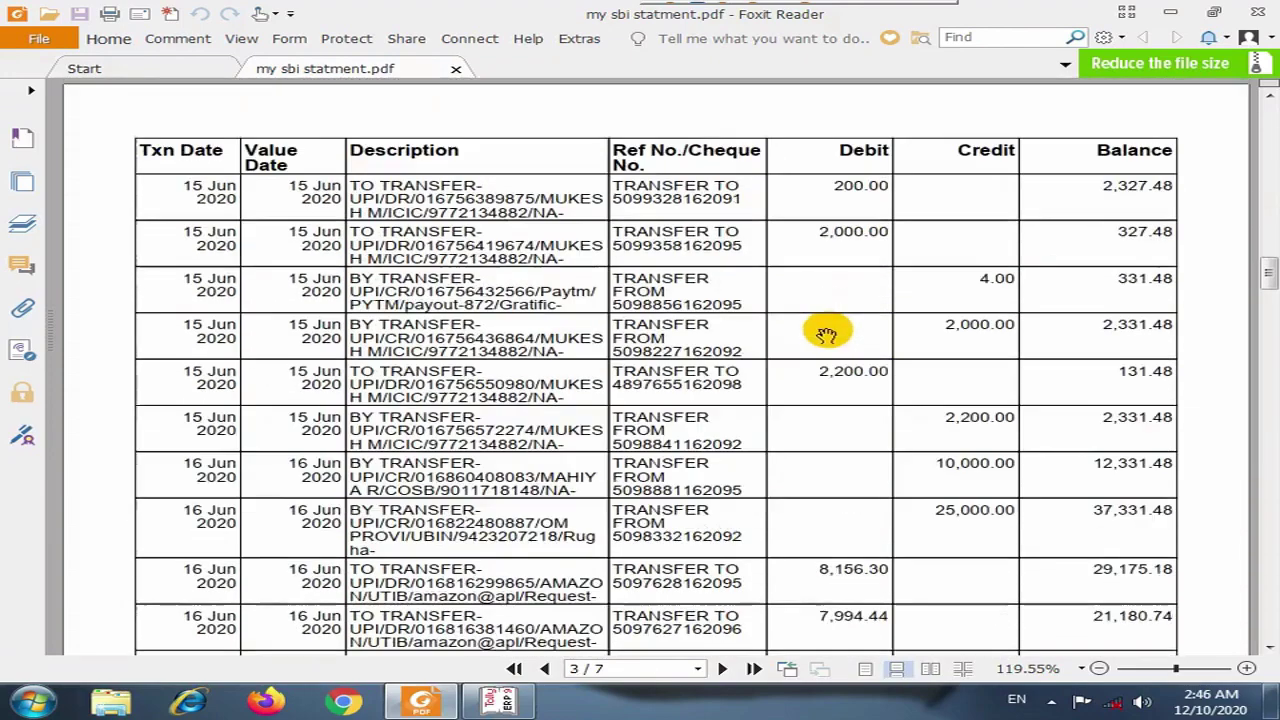
pyautogui.scroll(-20, 822, 322)
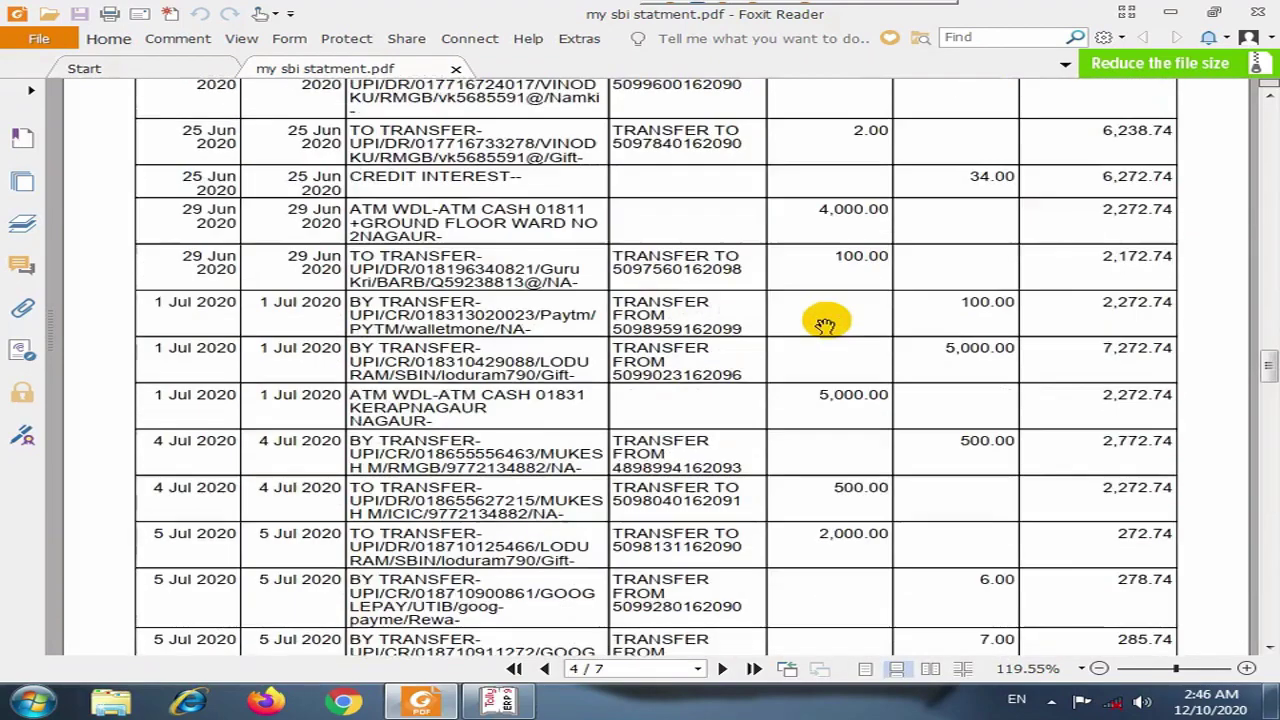
pyautogui.scroll(-20, 826, 325)
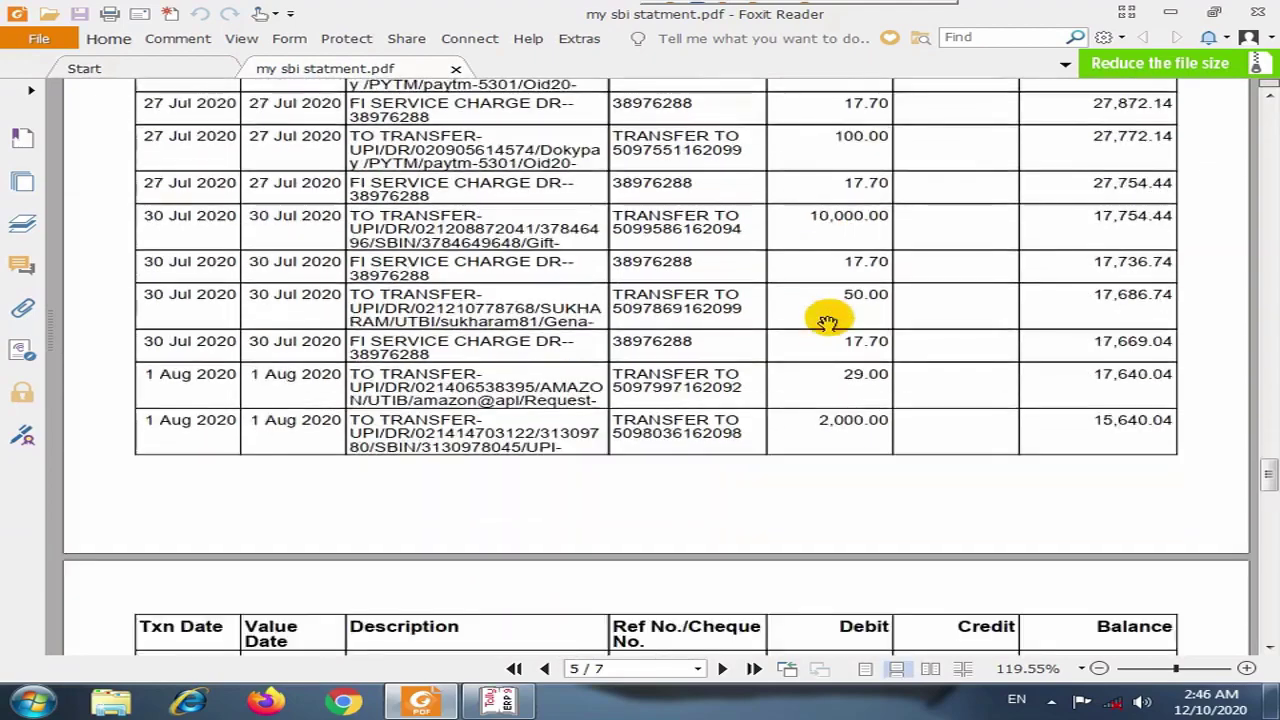
pyautogui.scroll(-15, 833, 316)
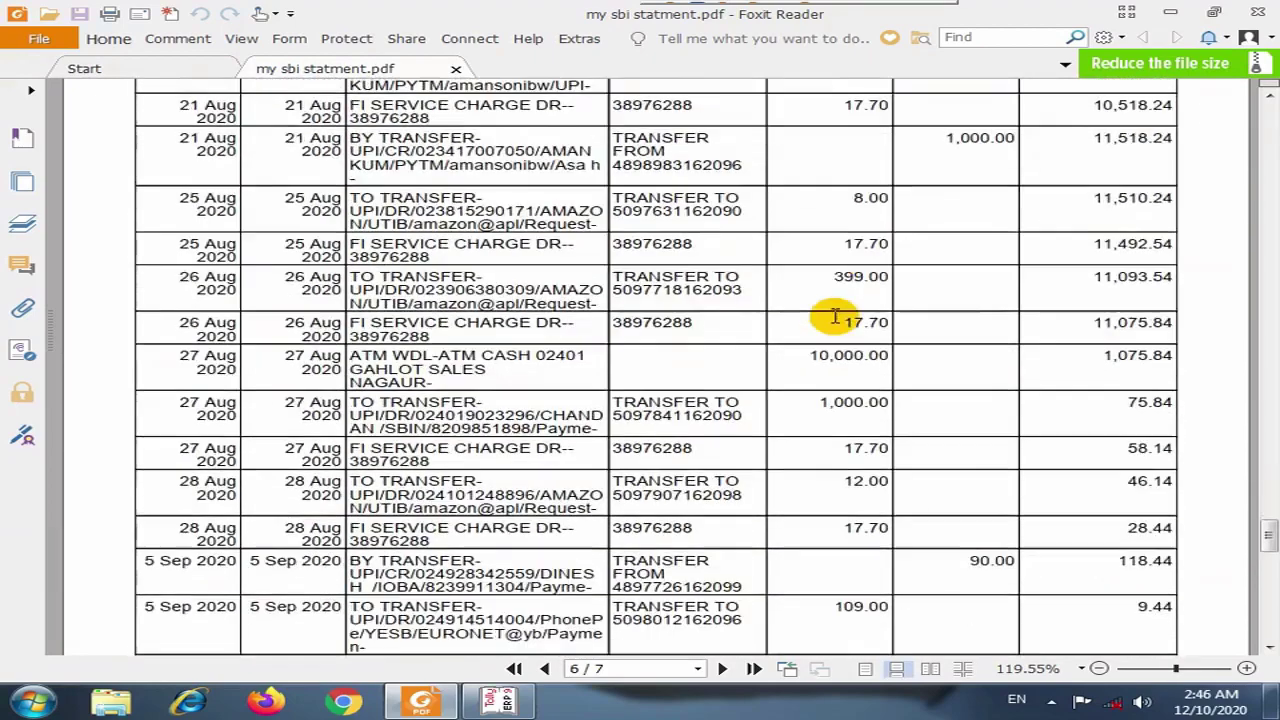
pyautogui.scroll(-20, 835, 317)
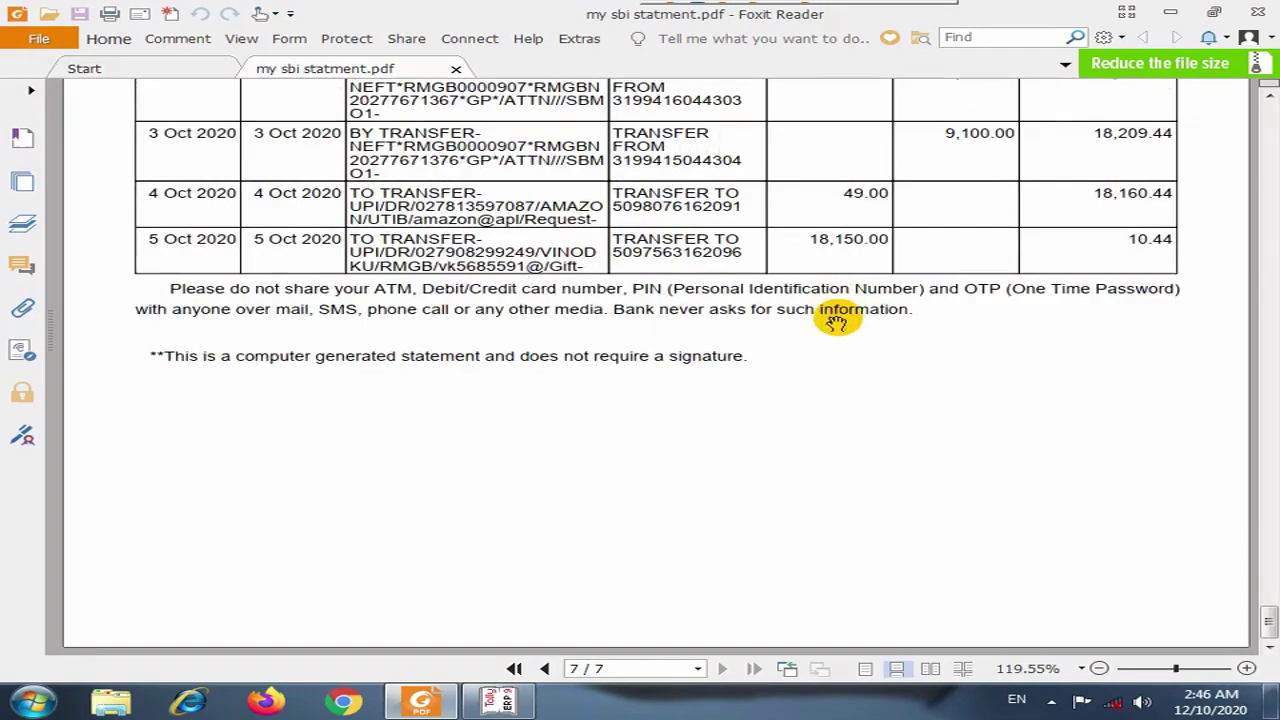
pyautogui.scroll(20, 836, 318)
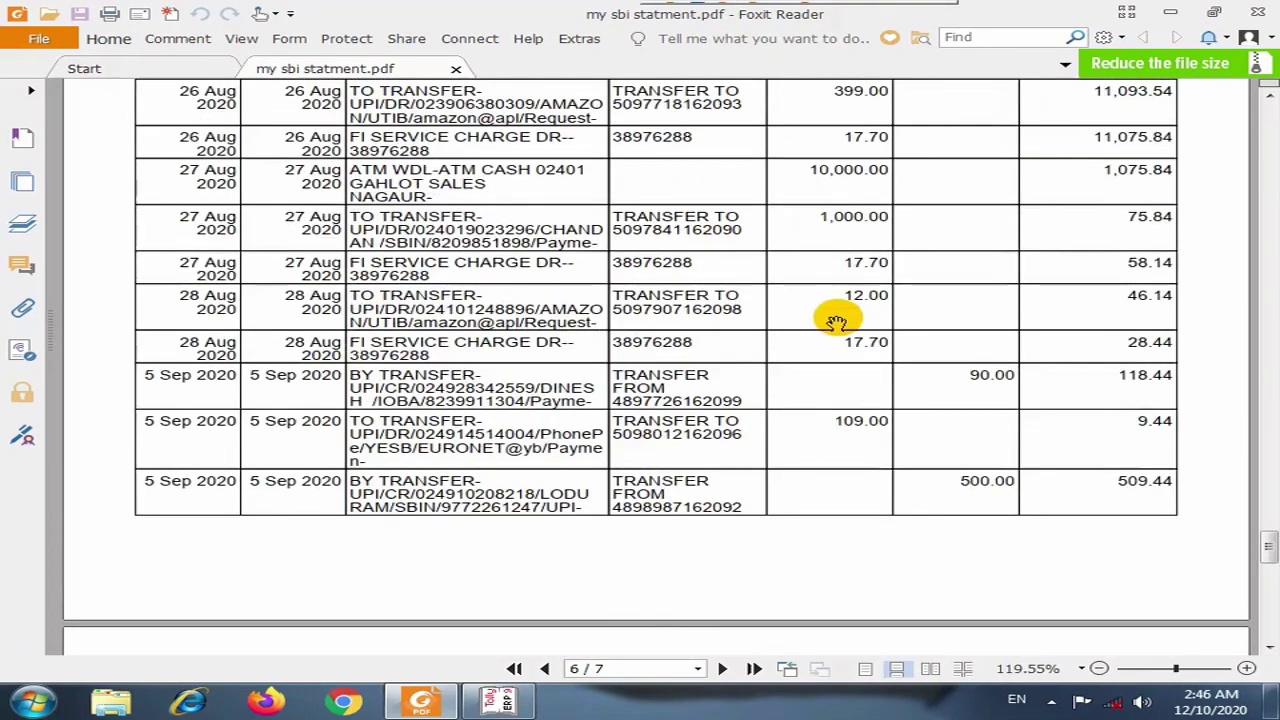
pyautogui.scroll(10, 836, 318)
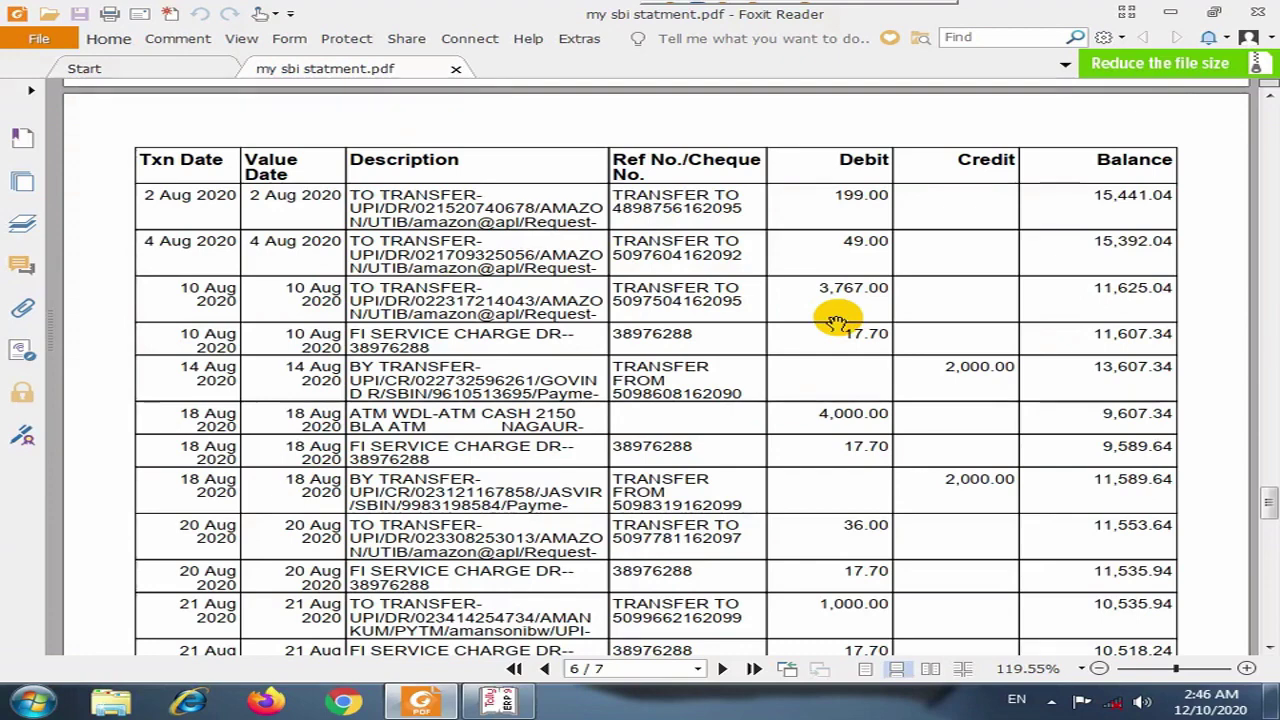
# Examine the August transfers, ATM withdrawals and FI service charges on page 6 and the late July entries on page 5.
pyautogui.moveTo(522, 702)
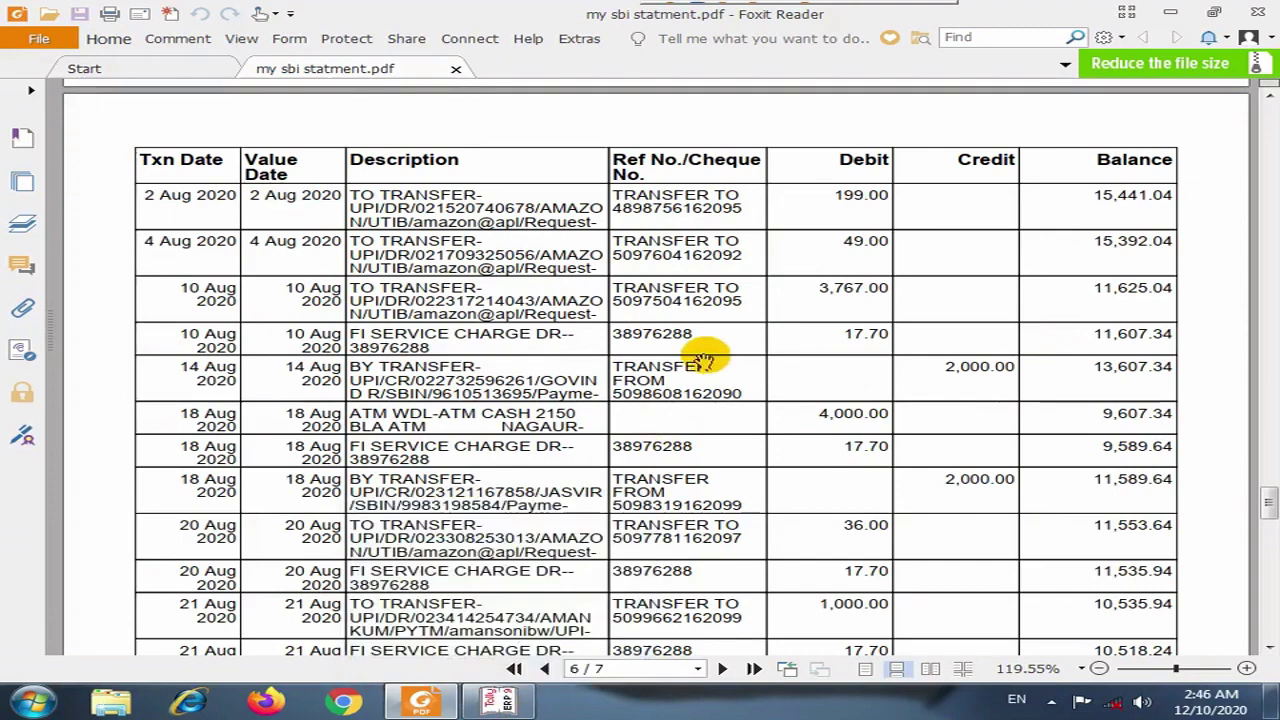
pyautogui.scroll(-3, 703, 360)
pyautogui.scroll(-1, 703, 360)
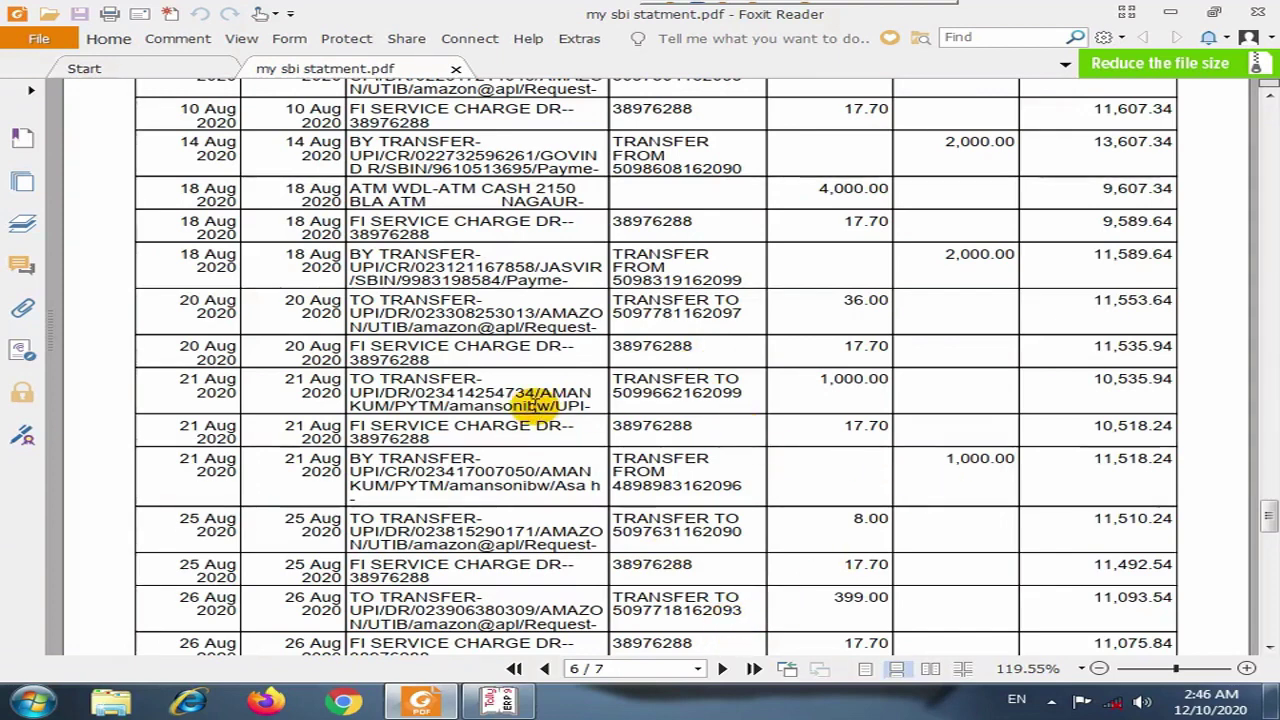
pyautogui.scroll(3, 535, 404)
pyautogui.scroll(5, 536, 404)
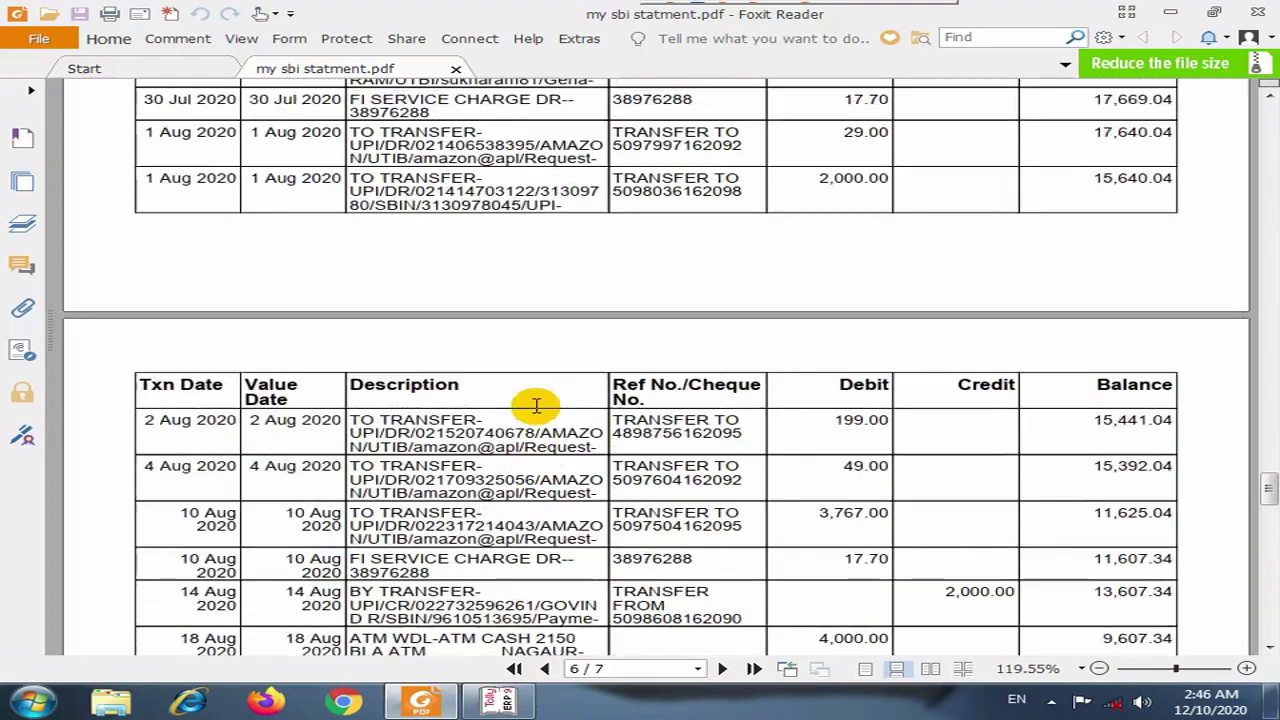
pyautogui.scroll(-5, 536, 404)
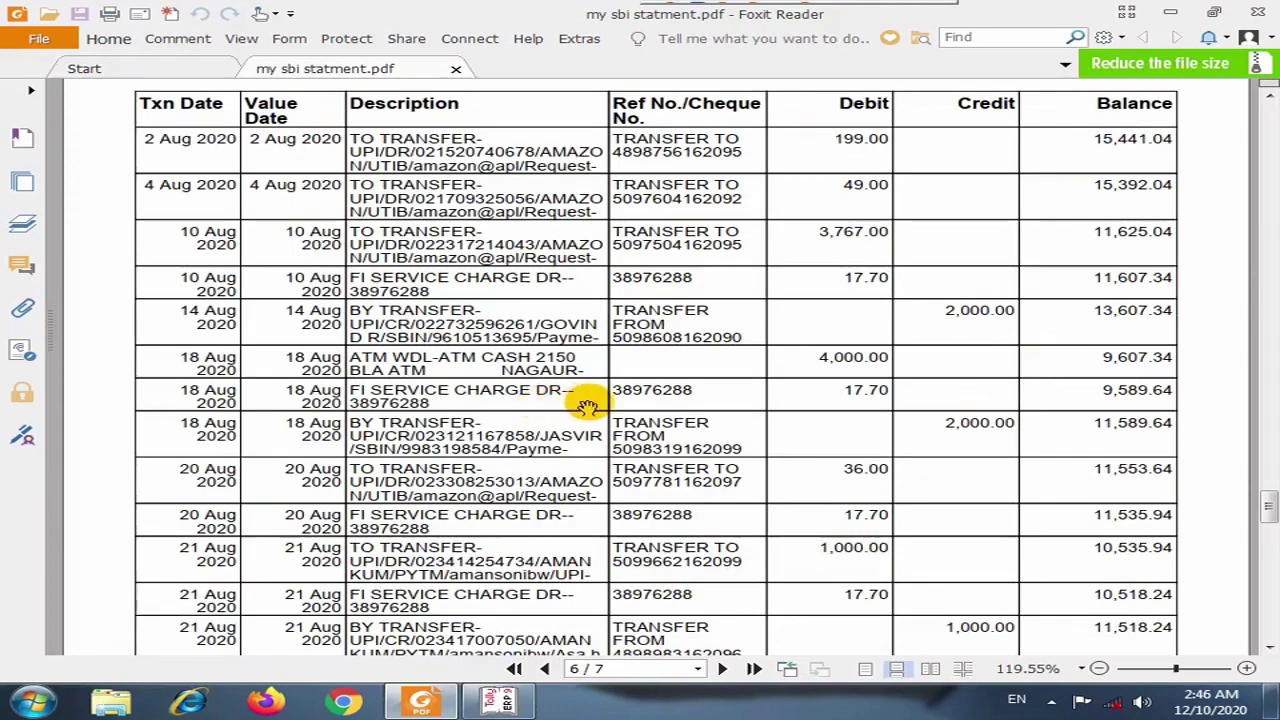
pyautogui.scroll(-4, 588, 405)
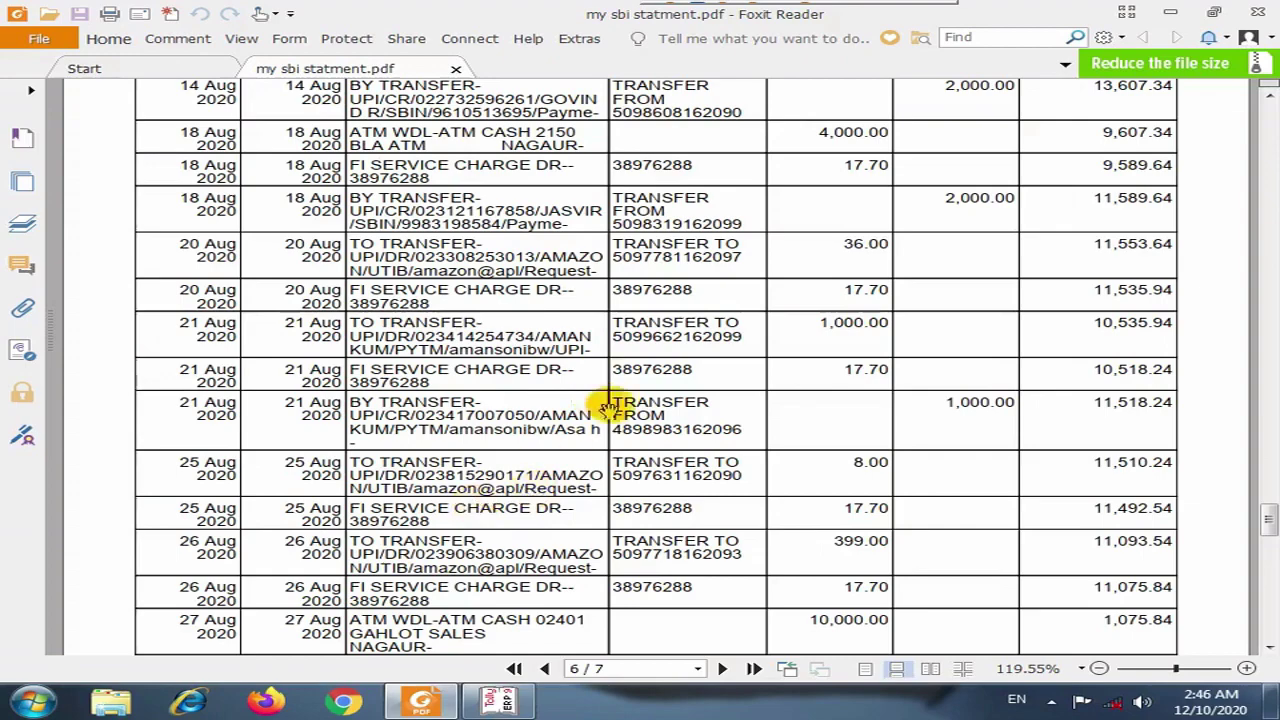
pyautogui.scroll(-2, 588, 415)
pyautogui.scroll(2, 610, 390)
pyautogui.scroll(1, 618, 375)
pyautogui.scroll(-1, 560, 368)
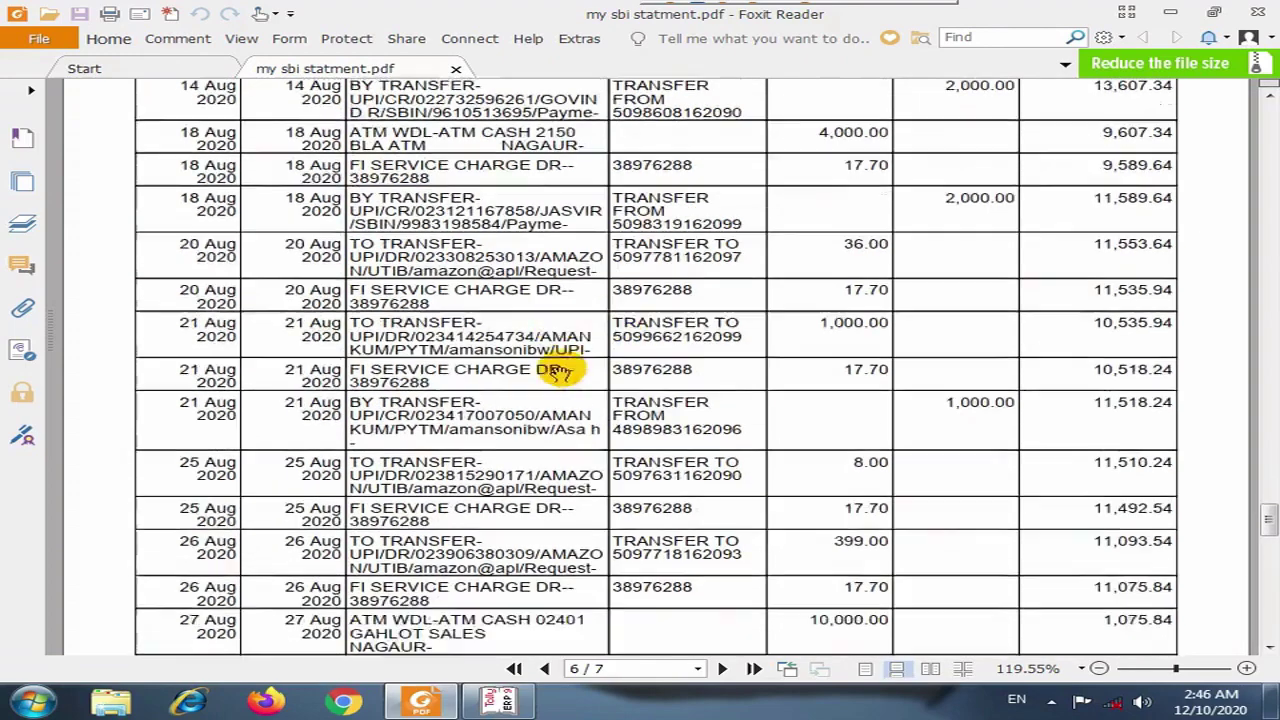
pyautogui.scroll(3, 565, 360)
pyautogui.scroll(3, 577, 345)
pyautogui.scroll(5, 578, 344)
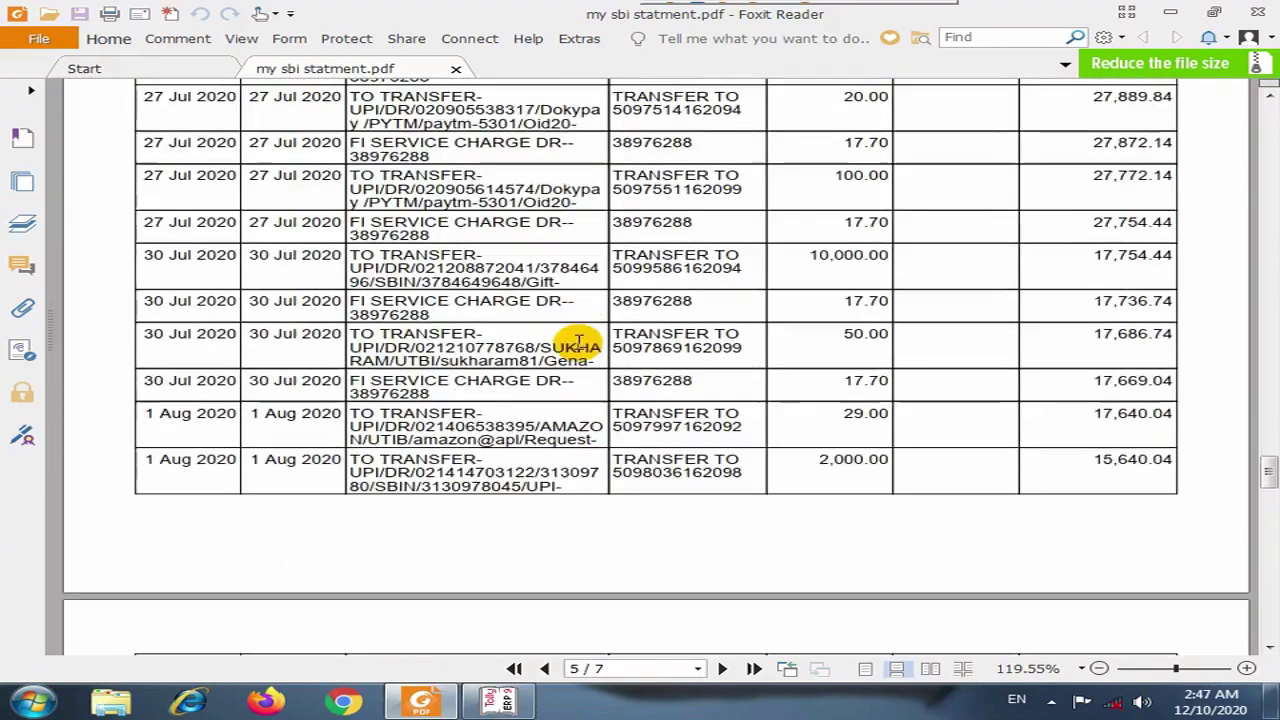